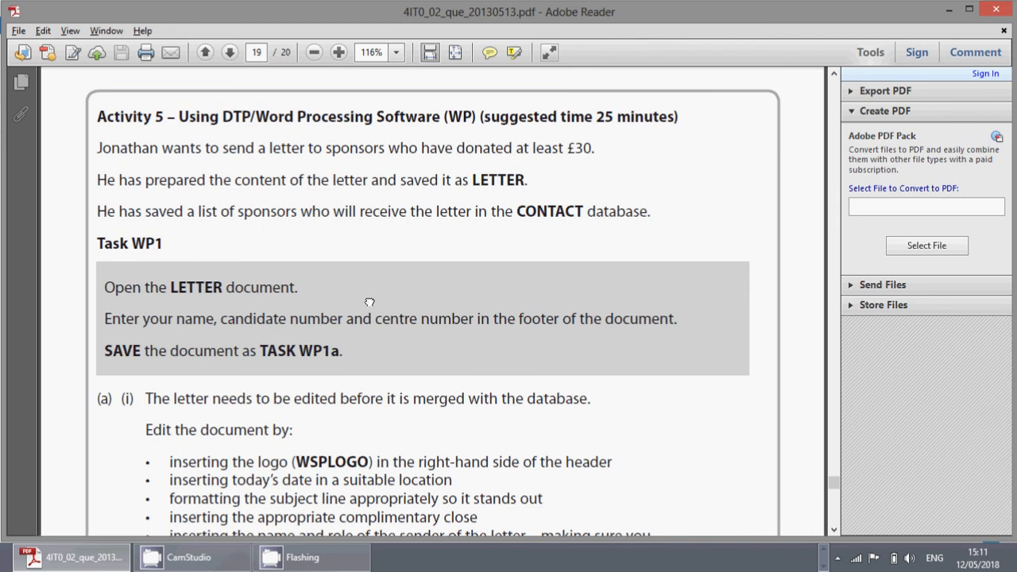
Switch to the 2010 folder in File Explorer and open LETTER.docx in Word
scroll(366, 286, "down", 1)
key("alt+Tab")
key("alt+Tab")
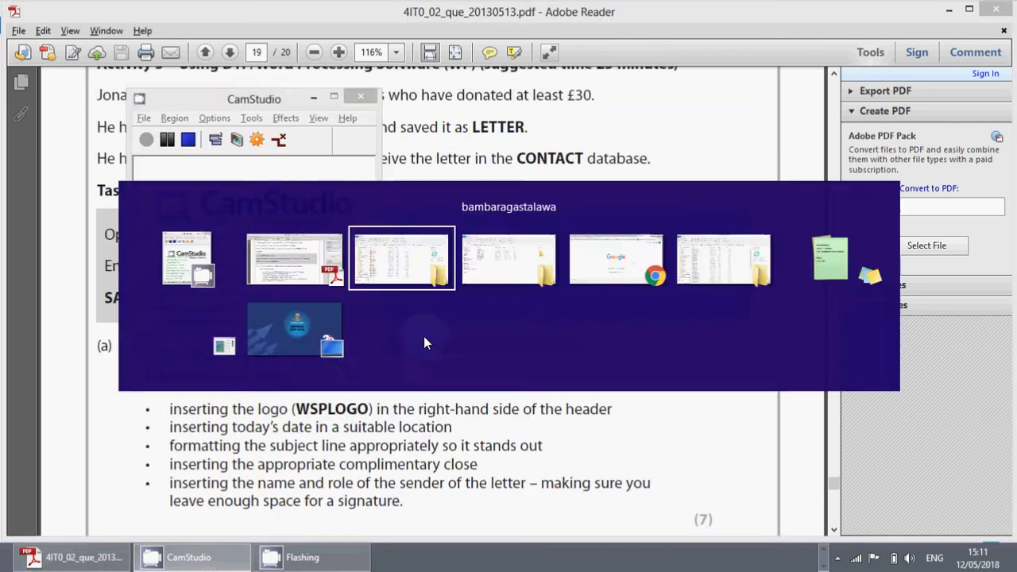
key("alt+Tab")
key("alt+Tab")
key("alt+Tab")
key("alt+Tab")
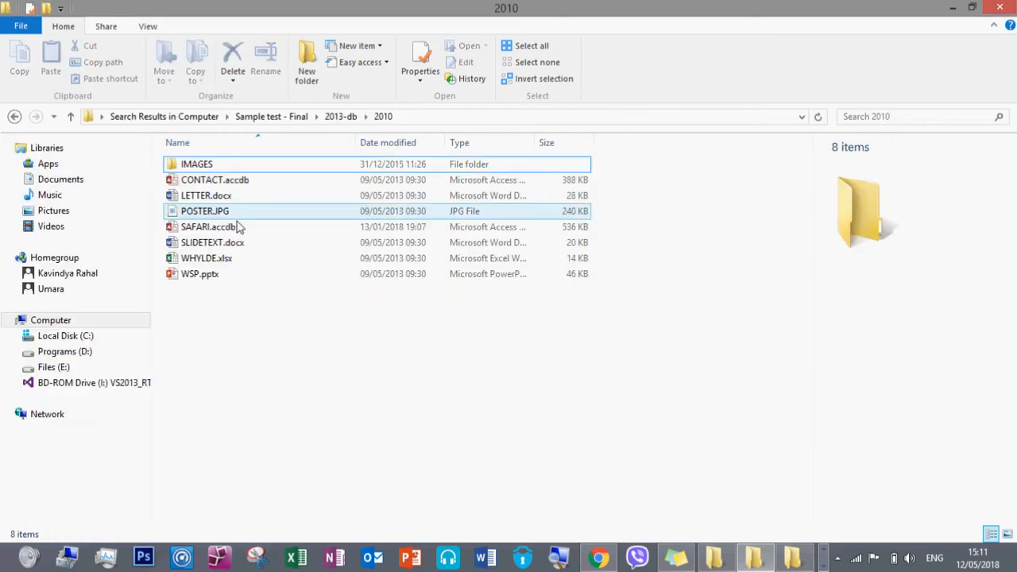
left_click(199, 199)
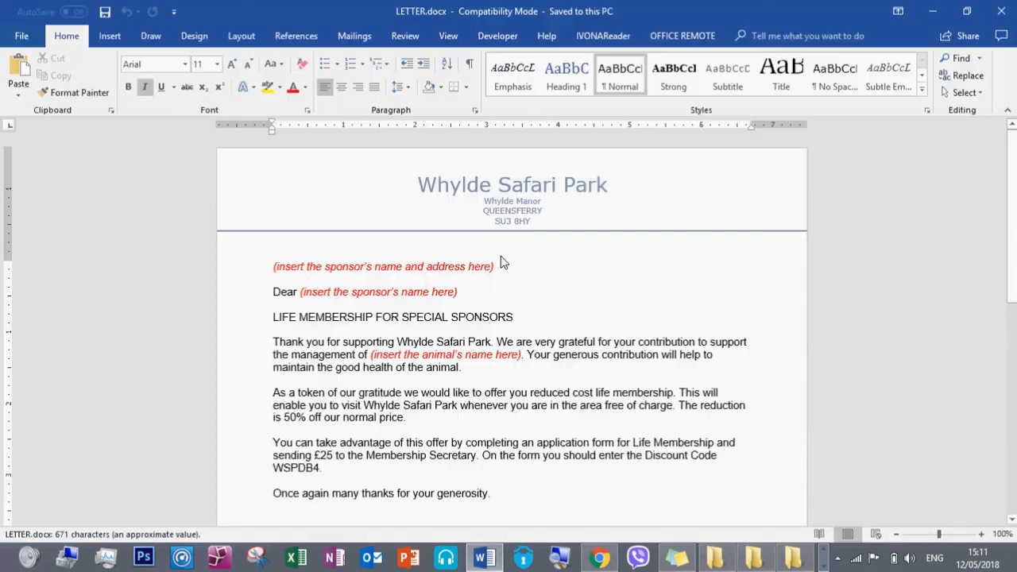
Read through the letter from header to closing line, noting the red placeholders for the sponsor's details and animal's name
left_click(567, 305)
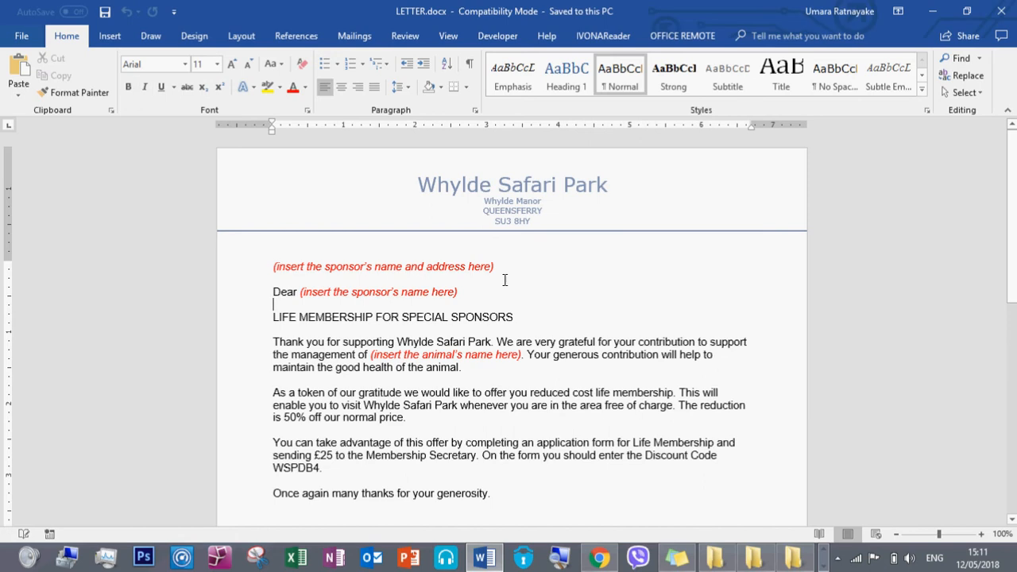
scroll(499, 262, "down", 2)
scroll(448, 265, "up", 2)
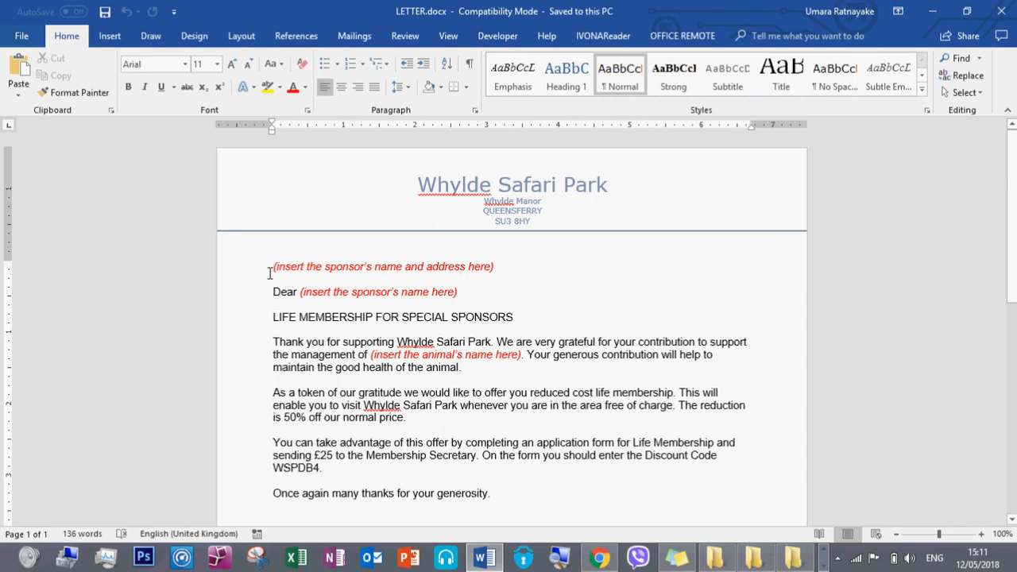
left_click_drag(271, 270, 507, 268)
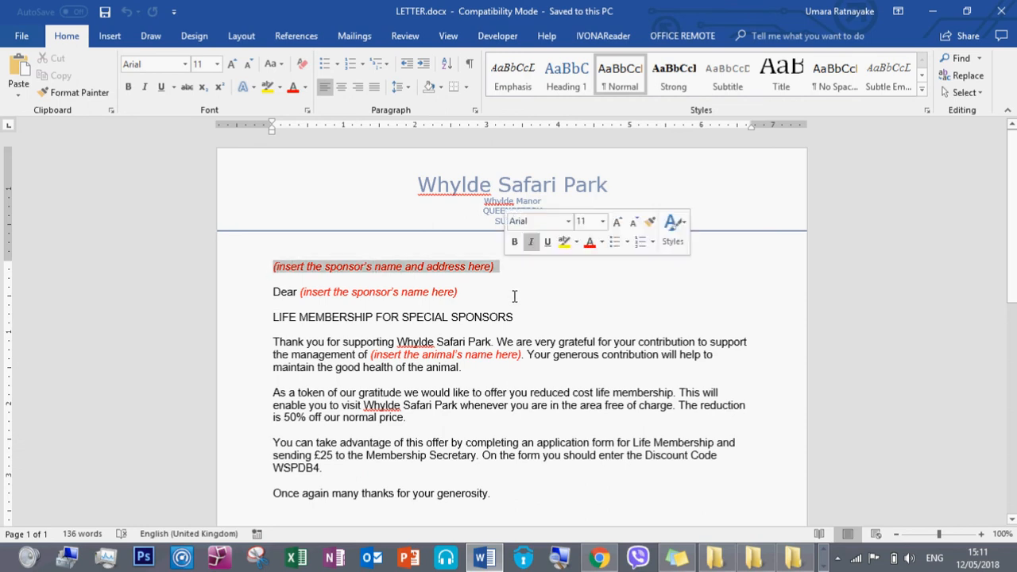
left_click(514, 295)
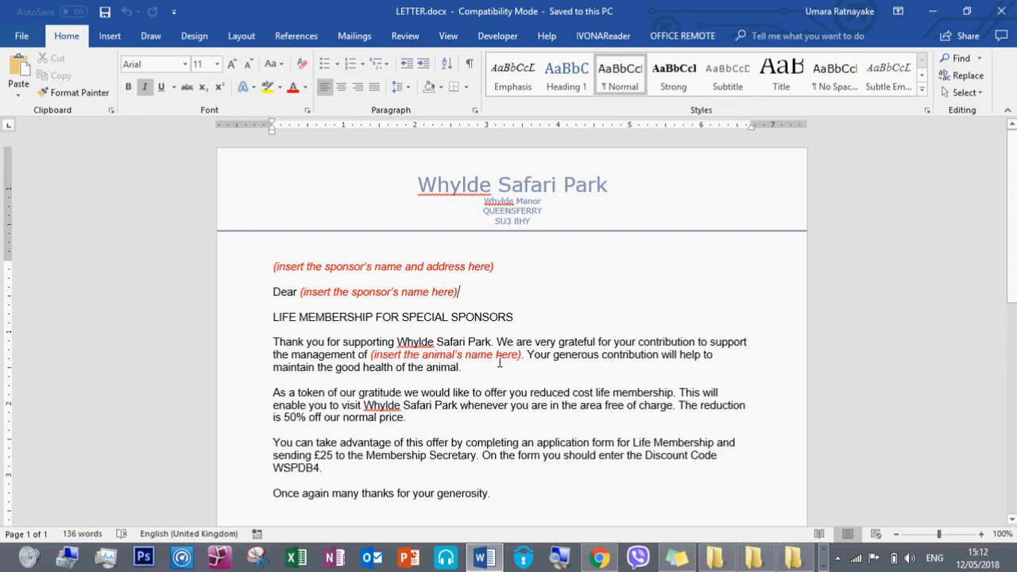
scroll(501, 365, "down", 1)
scroll(502, 365, "down", 3)
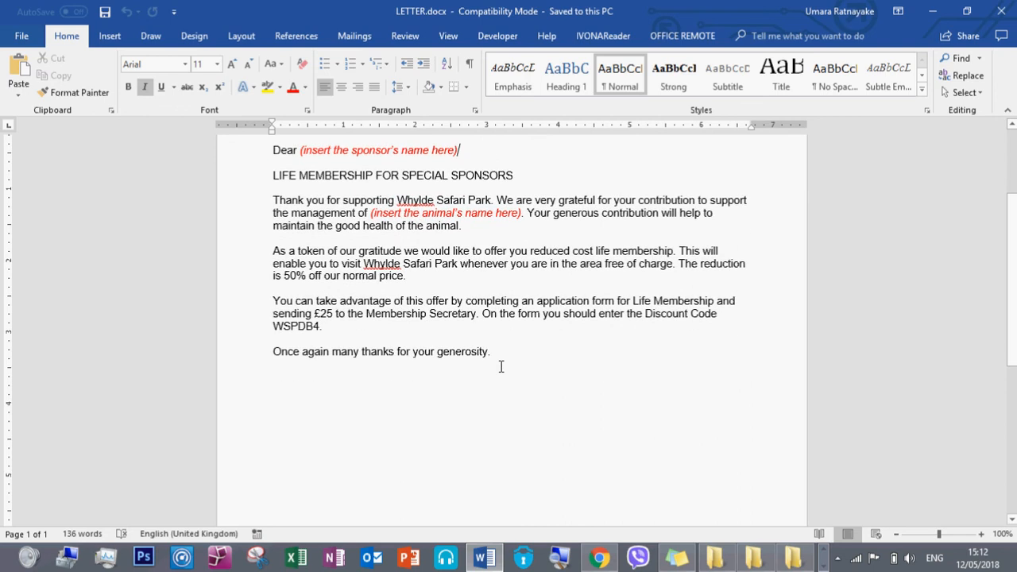
scroll(345, 384, "down", 2)
scroll(345, 382, "up", 6)
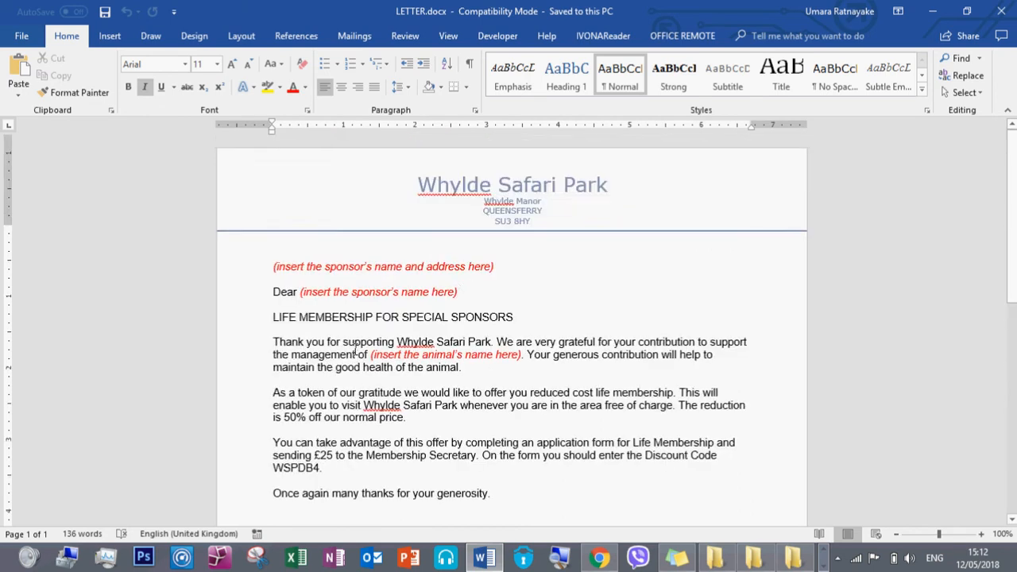
scroll(350, 358, "down", 9)
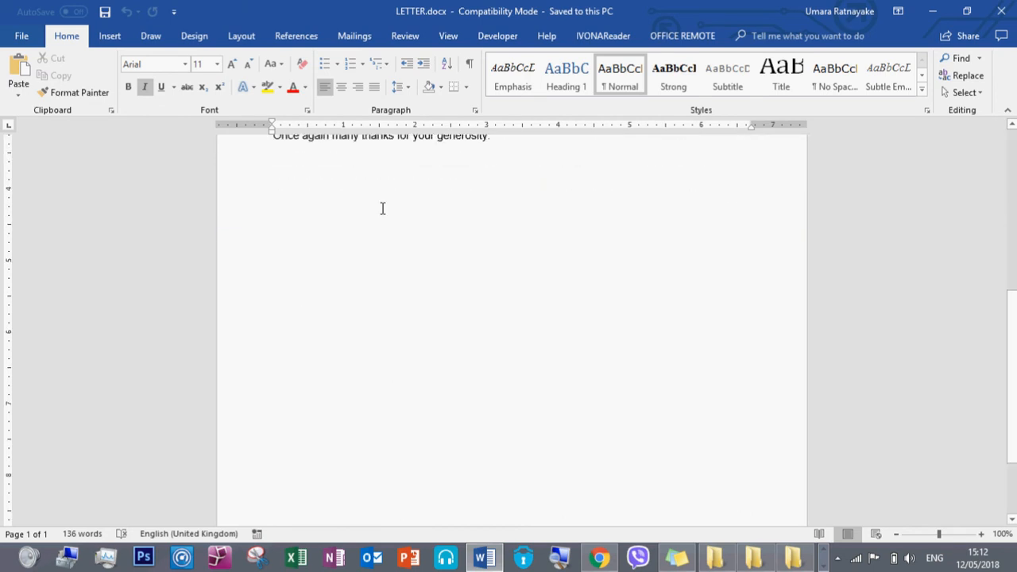
scroll(457, 358, "up", 4)
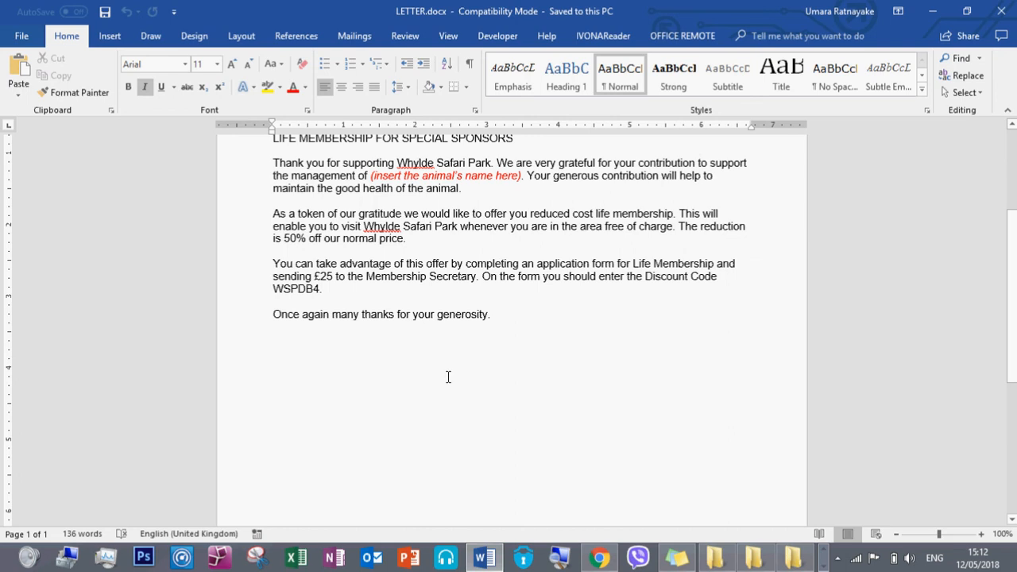
scroll(447, 376, "up", 3)
Check the footer requirement in the Task WP1 instructions in Adobe Reader and enter the placeholder text "dfdwfwwew" in the letter's footer
key("alt+Tab")
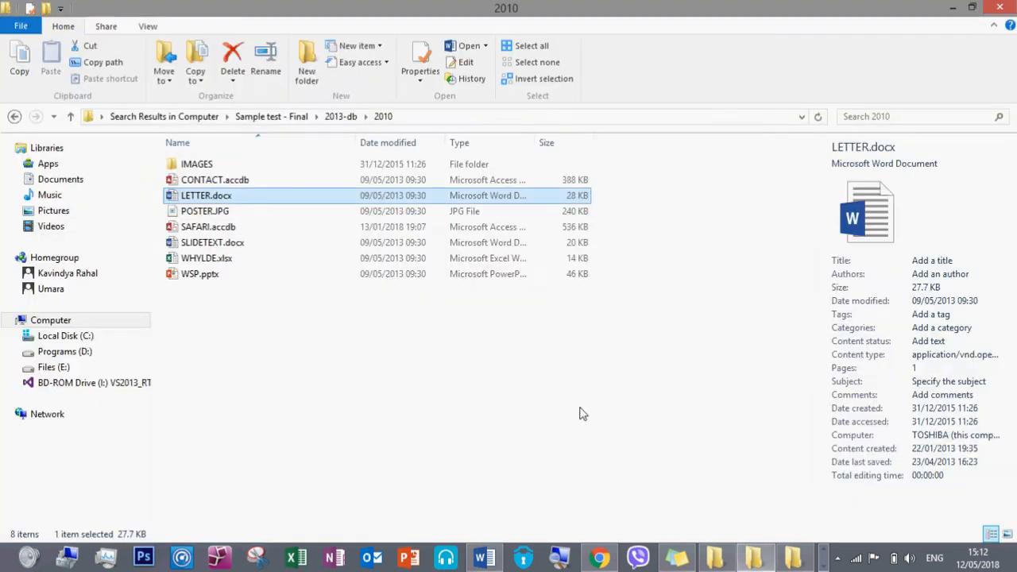
key("alt+Tab")
key("alt+Tab")
key("alt+Tab")
key("alt+Tab")
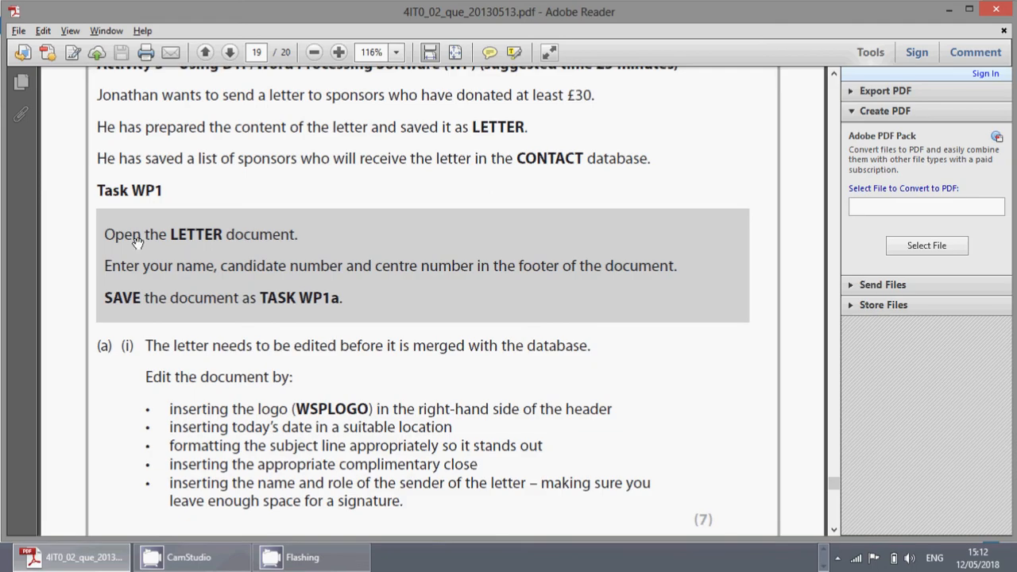
scroll(205, 192, "down", 2)
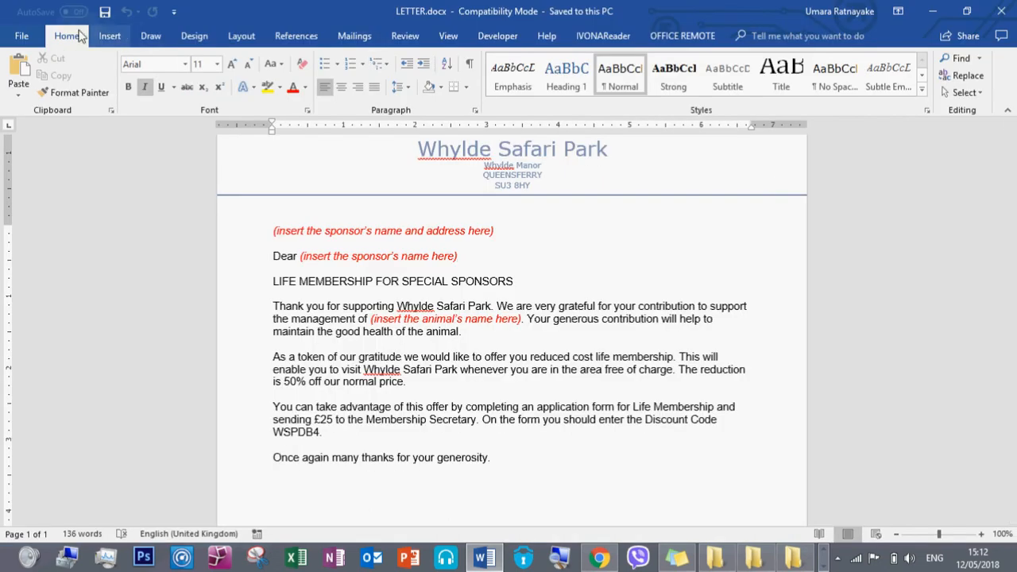
left_click(111, 36)
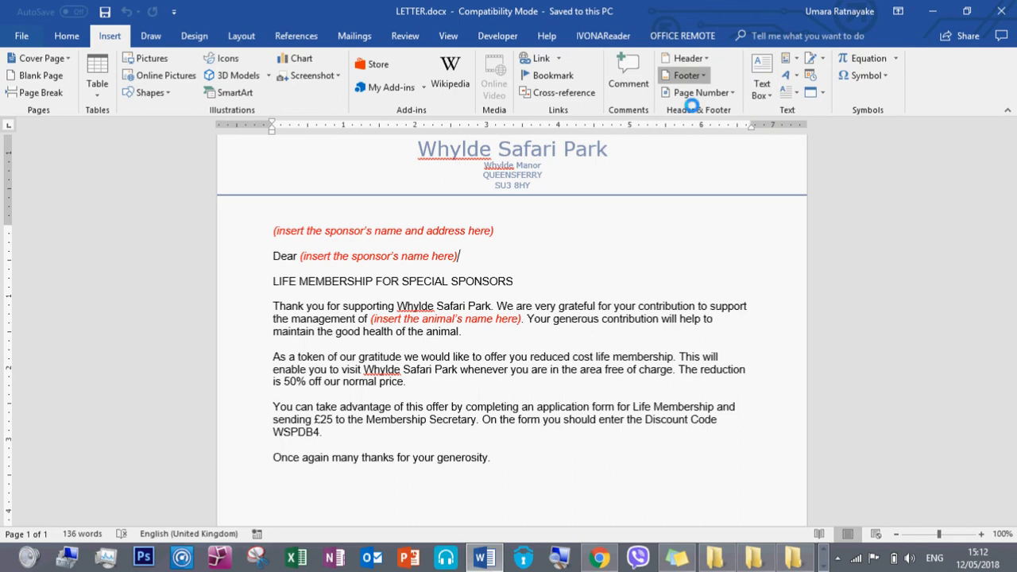
left_click(682, 80)
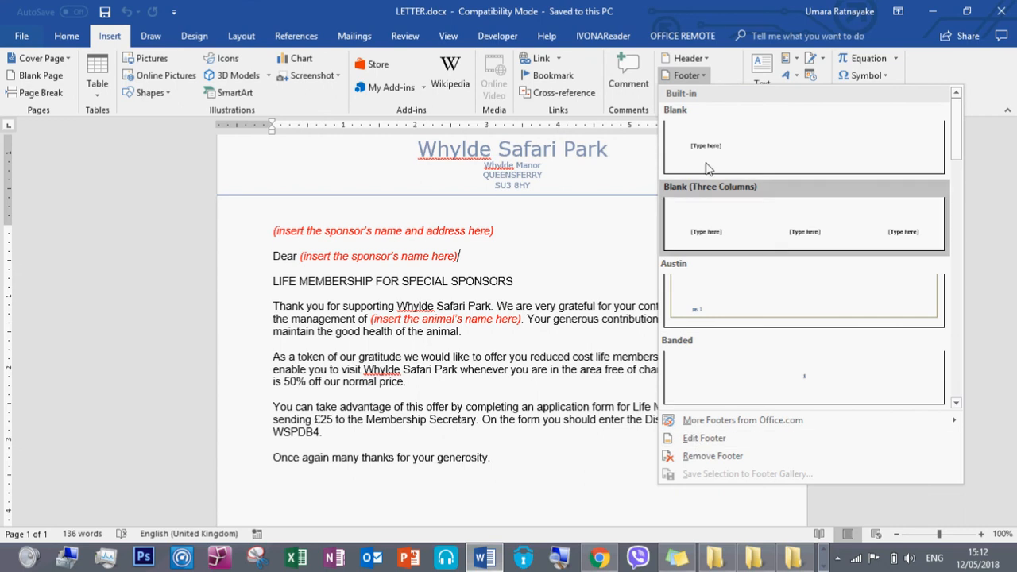
left_click(704, 438)
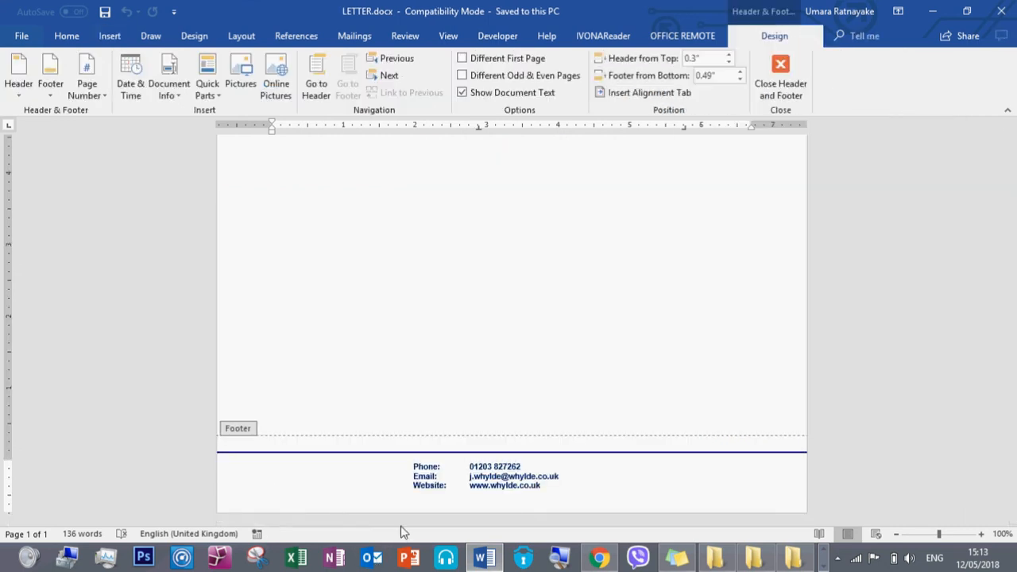
left_click(411, 465)
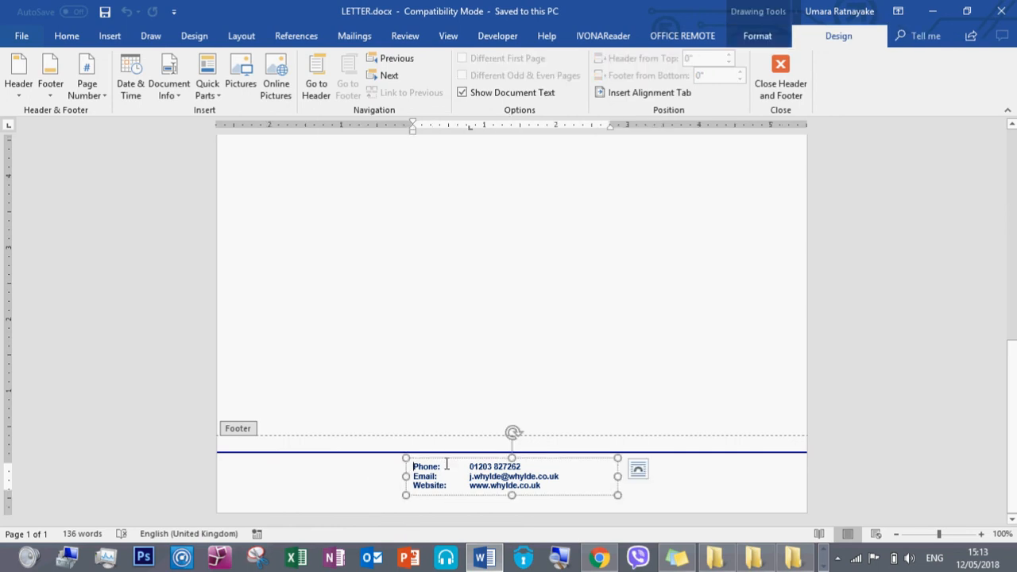
left_click(277, 473)
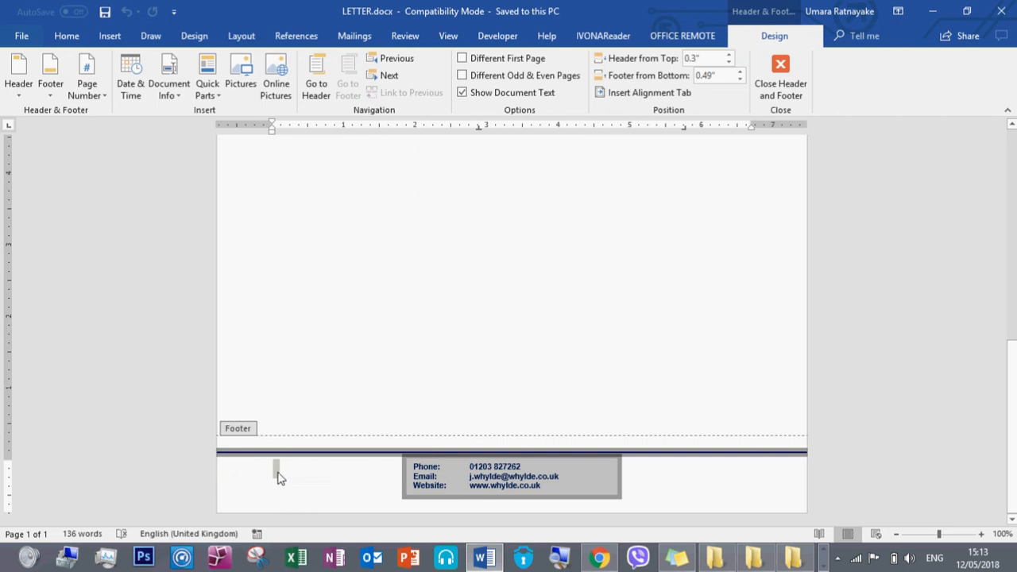
type("dfdwfwwew")
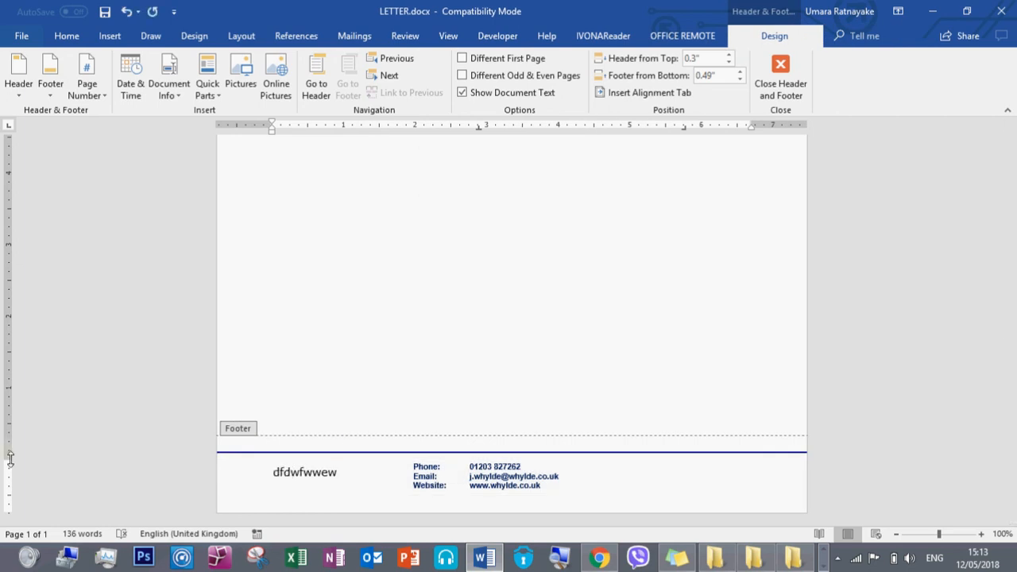
Raise the footer to 0.73" from the page bottom, leave footer editing and review the page
left_click_drag(9, 461, 9, 437)
double_click(359, 480)
scroll(357, 453, "down", 5)
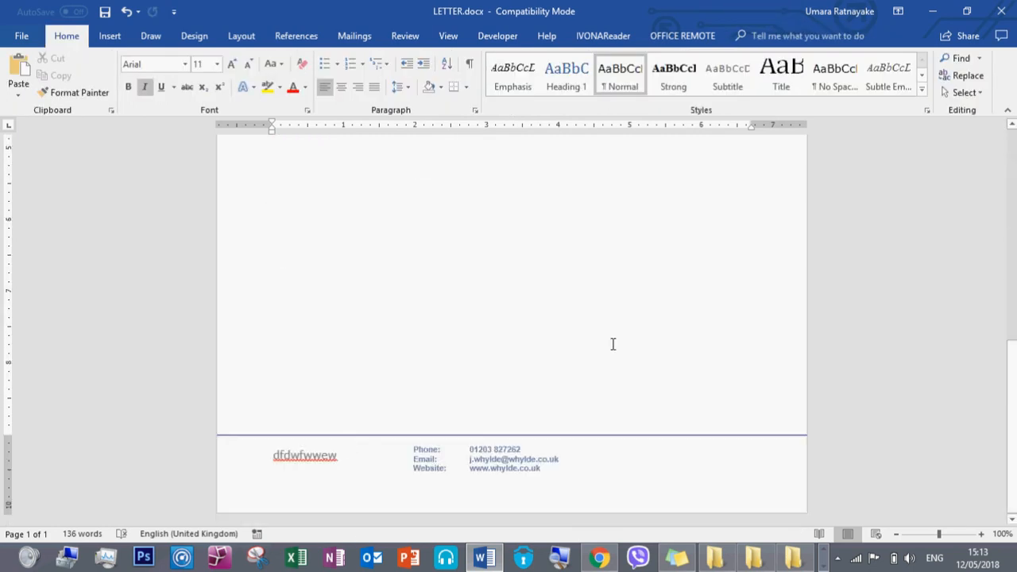
left_click(381, 252)
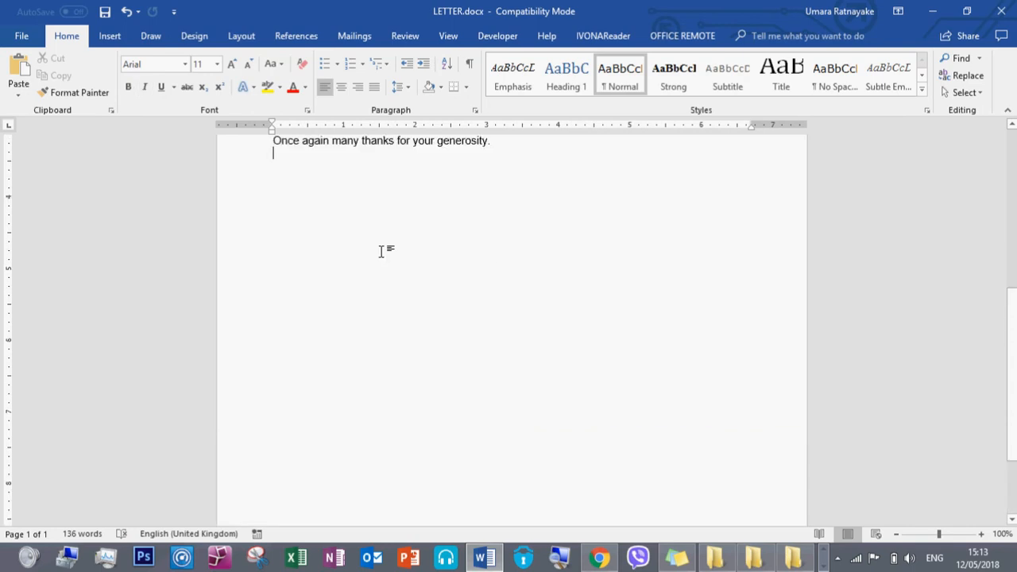
scroll(382, 252, "up", 2)
scroll(382, 252, "down", 3)
scroll(372, 263, "down", 1)
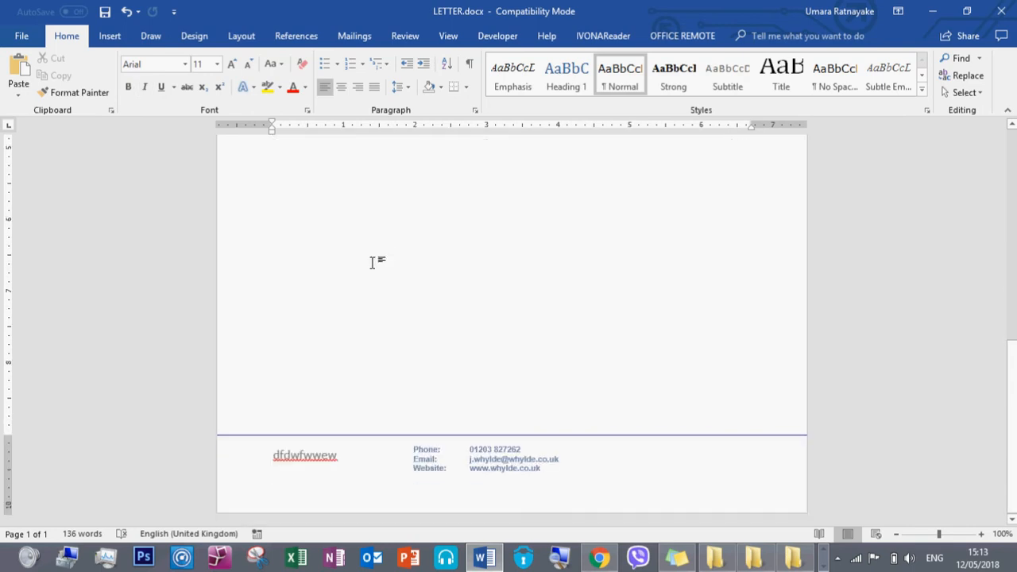
scroll(372, 263, "up", 8)
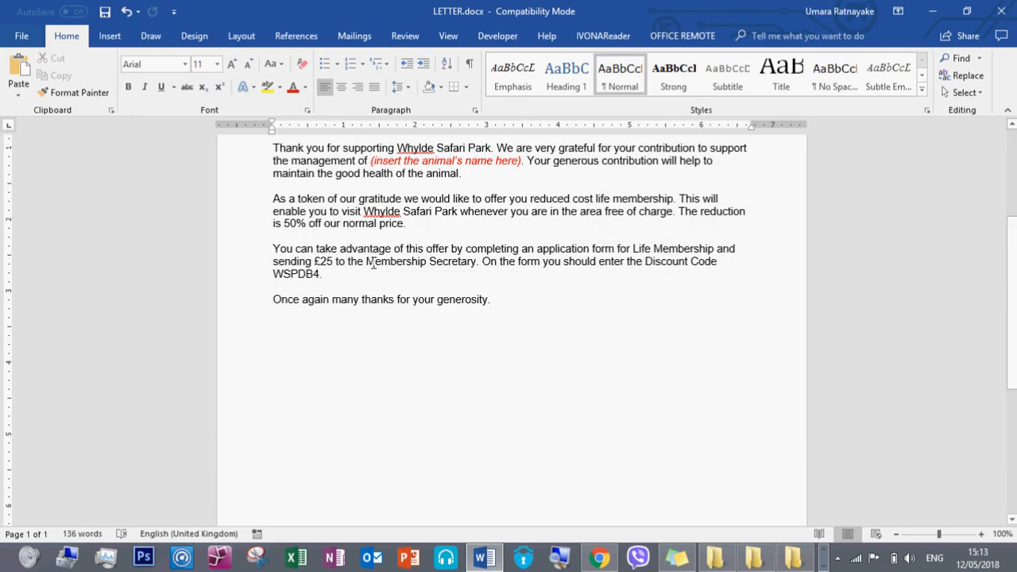
Check the logo requirement in the exam paper and insert ELEPHANT2.JPG from the IMAGES folder below the letter's closing line
key("alt+Tab")
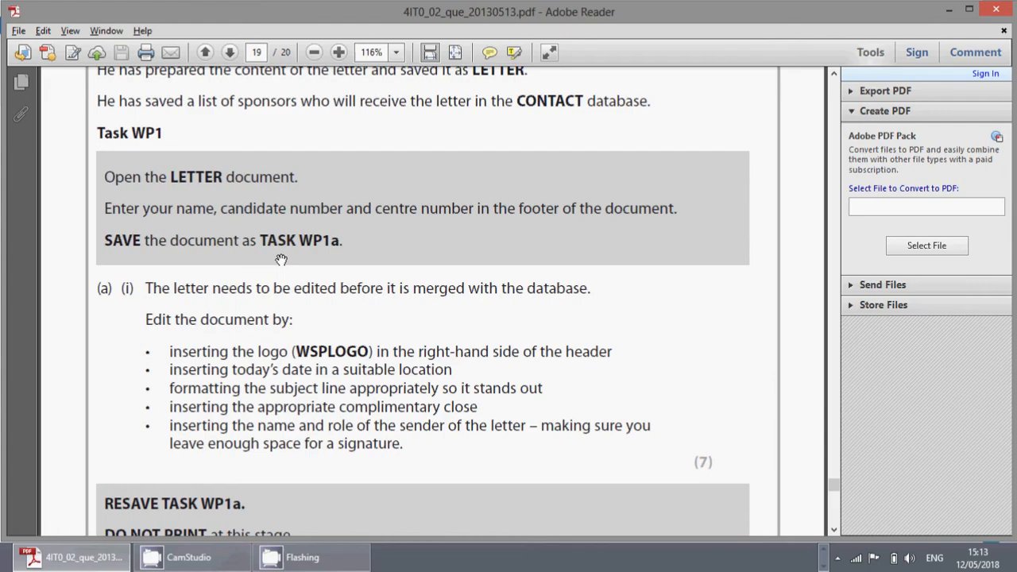
left_click_drag(325, 286, 326, 231)
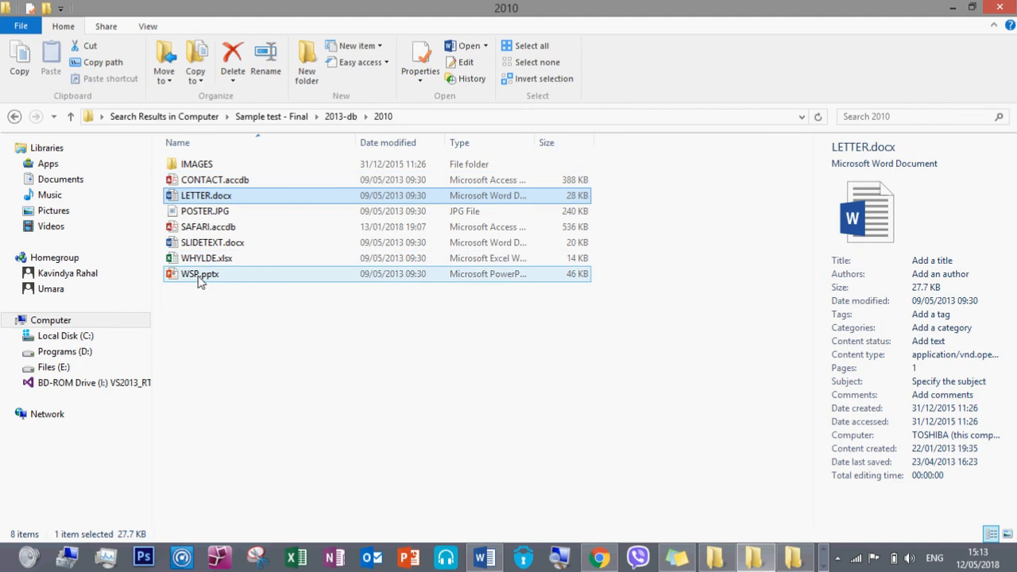
left_click(332, 360)
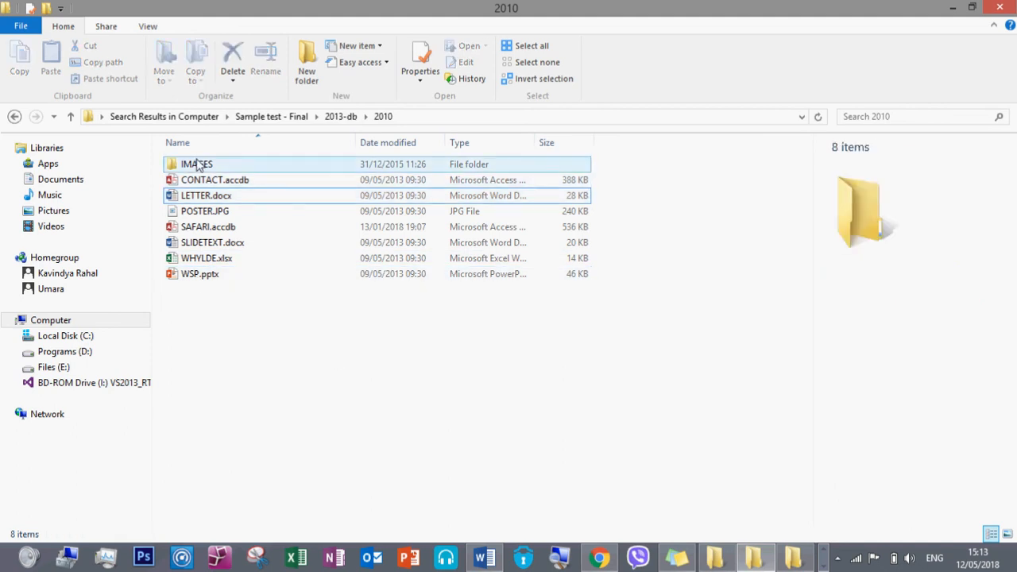
double_click(199, 166)
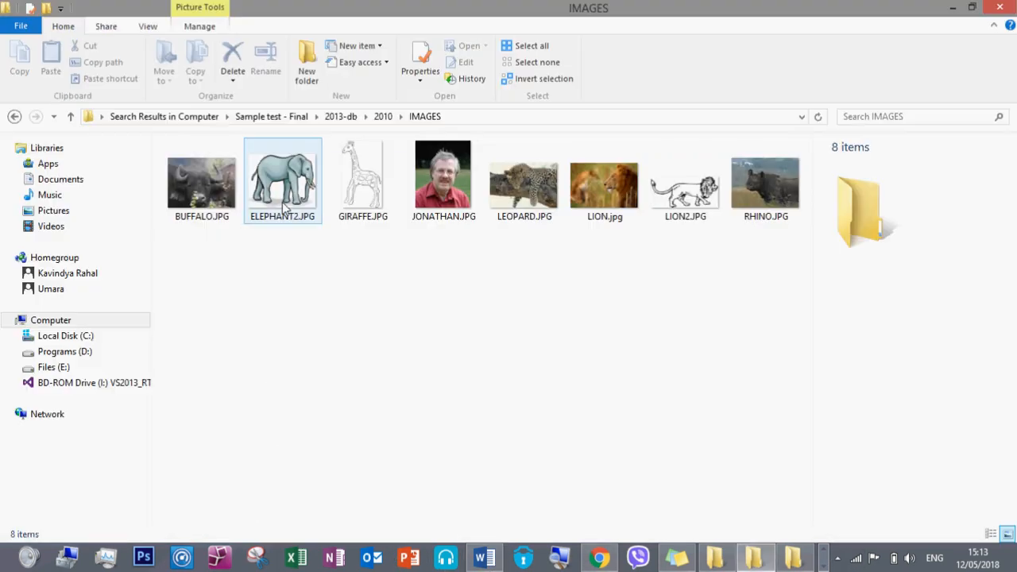
left_click_drag(284, 208, 431, 452)
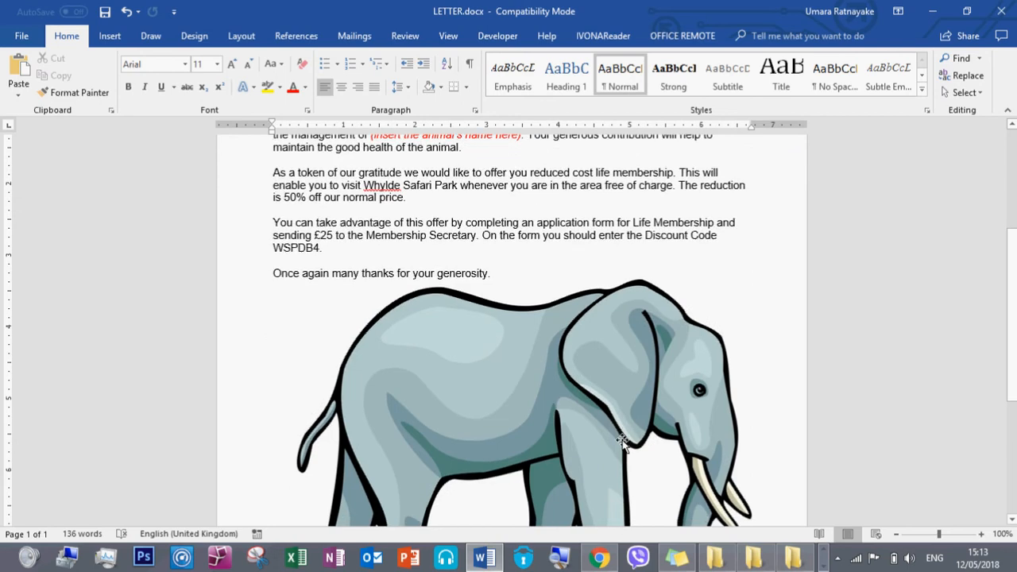
Move the elephant picture from the letter's body into its header, and recheck the logo requirement in the Task WP1 instructions
key("Delete")
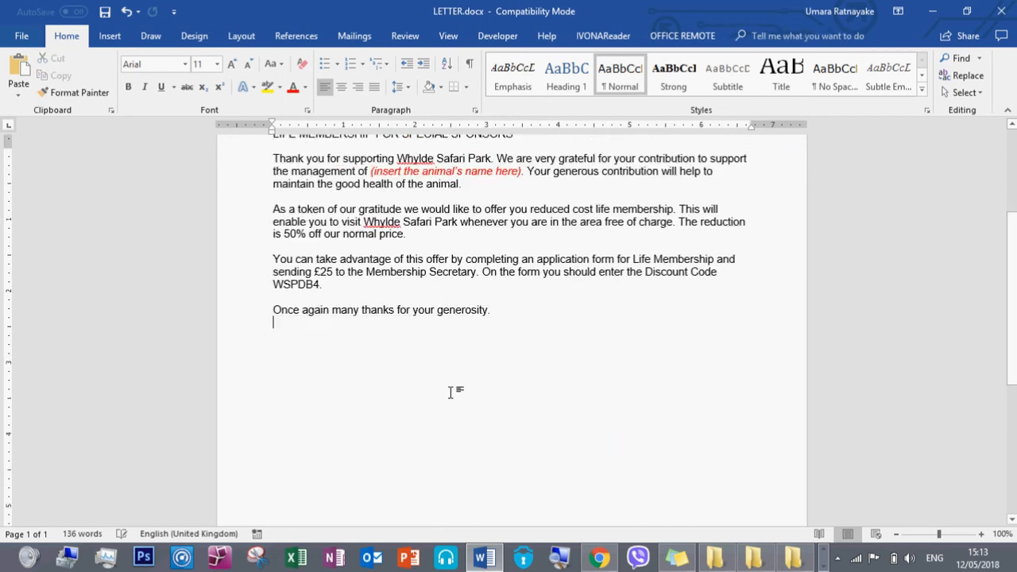
scroll(691, 223, "up", 5)
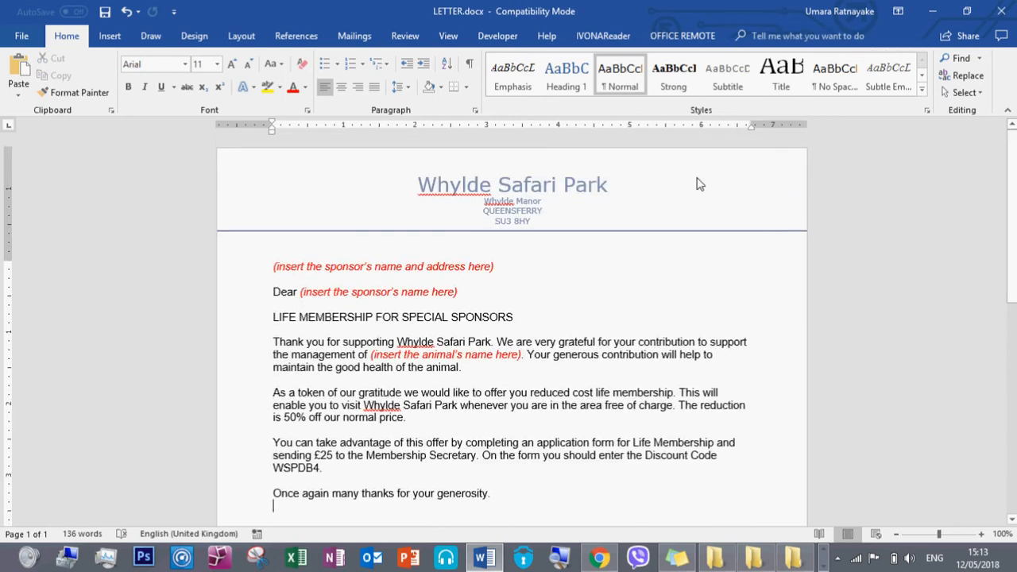
double_click(673, 204)
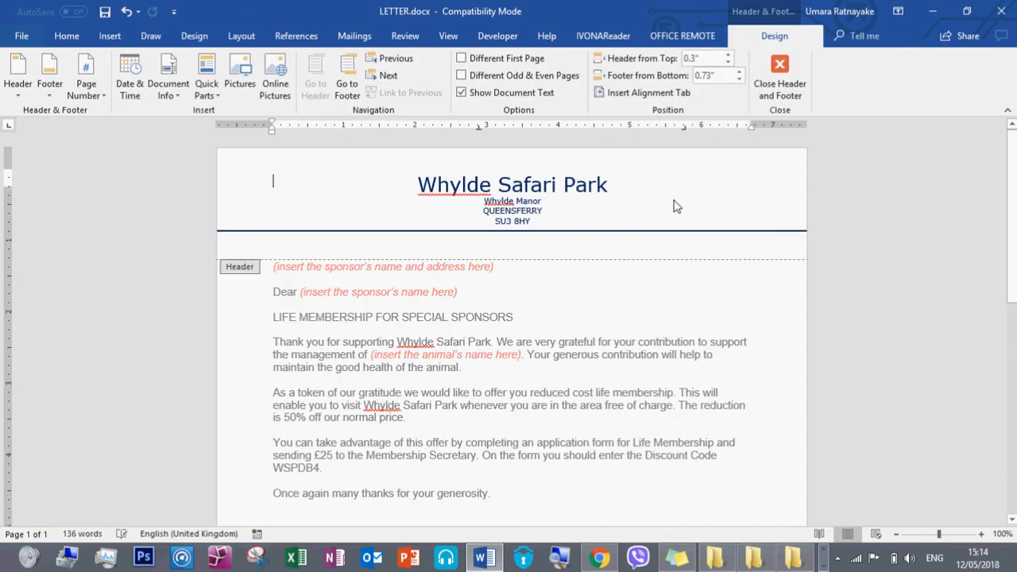
key("ctrl+v")
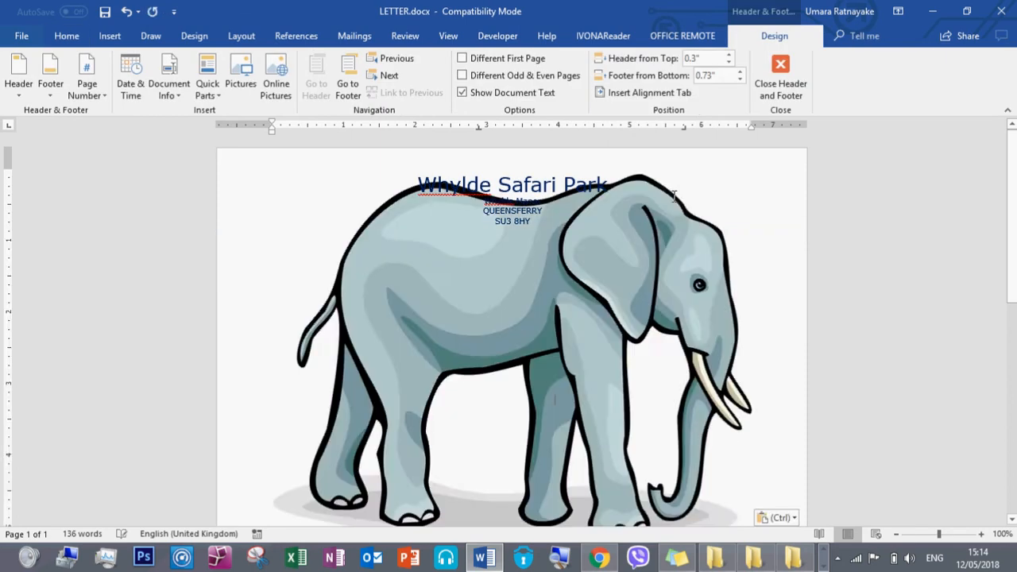
key("alt+Tab")
key("alt+Tab")
key("Tab")
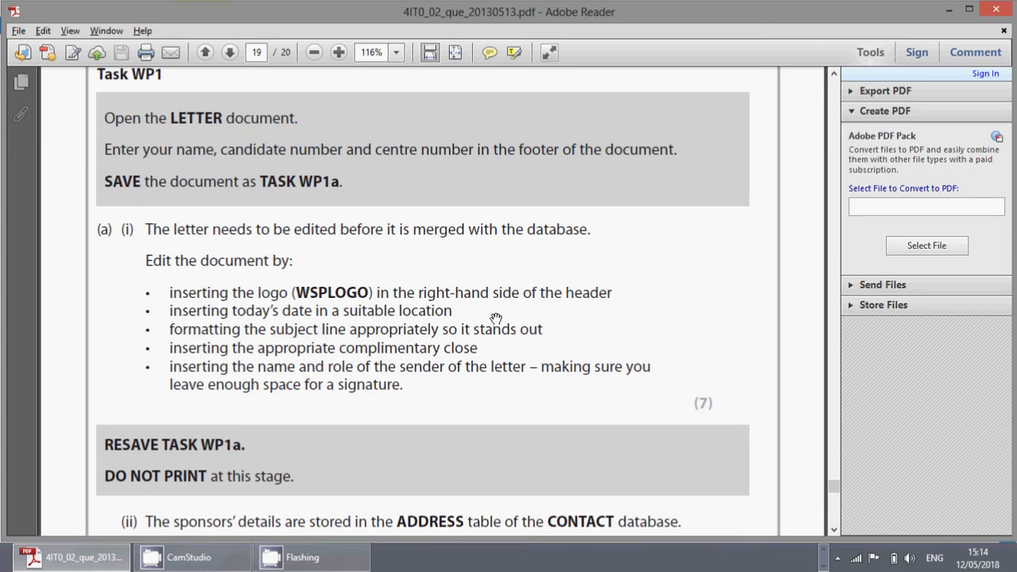
key("alt+Tab")
key("Tab")
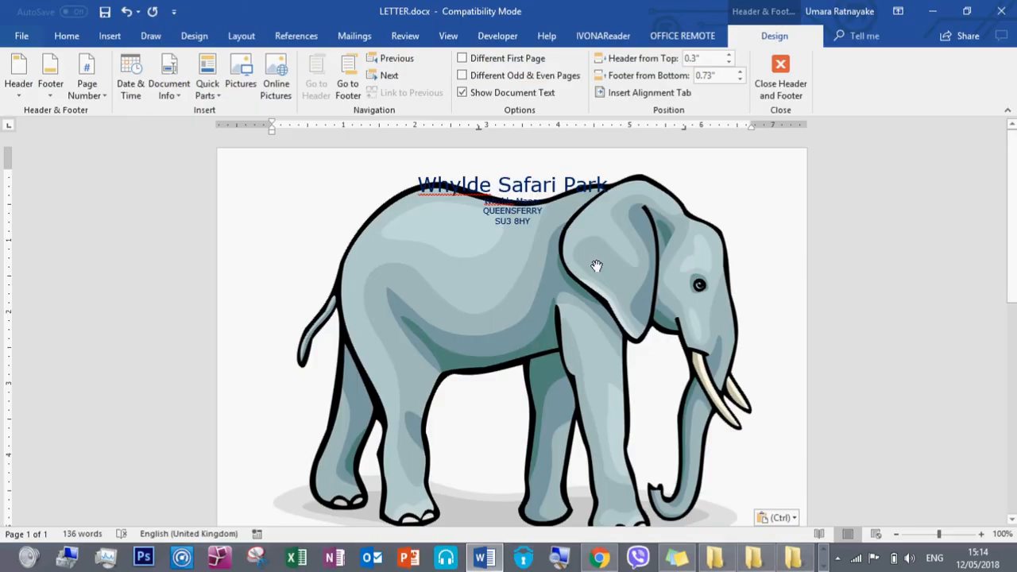
Shrink the oversized elephant picture in the header proportionally to a small logo about 1.3" wide
left_click(520, 270)
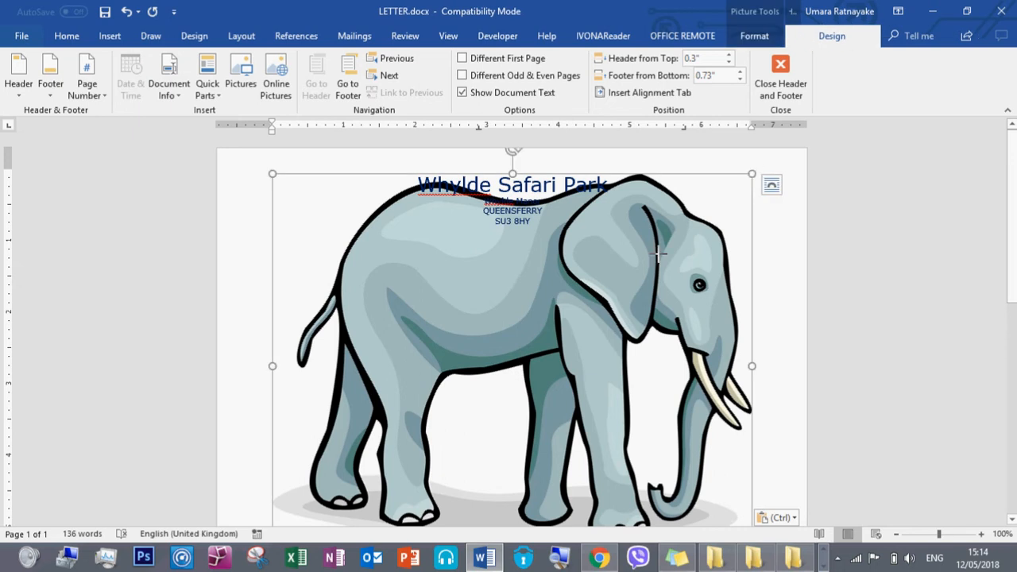
left_click_drag(752, 173, 461, 416)
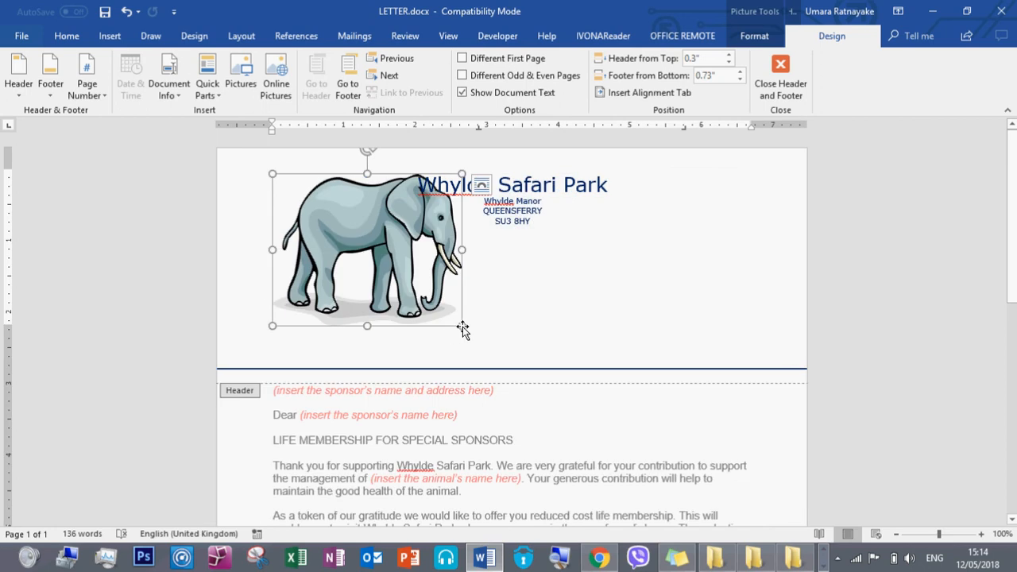
left_click_drag(462, 326, 363, 222)
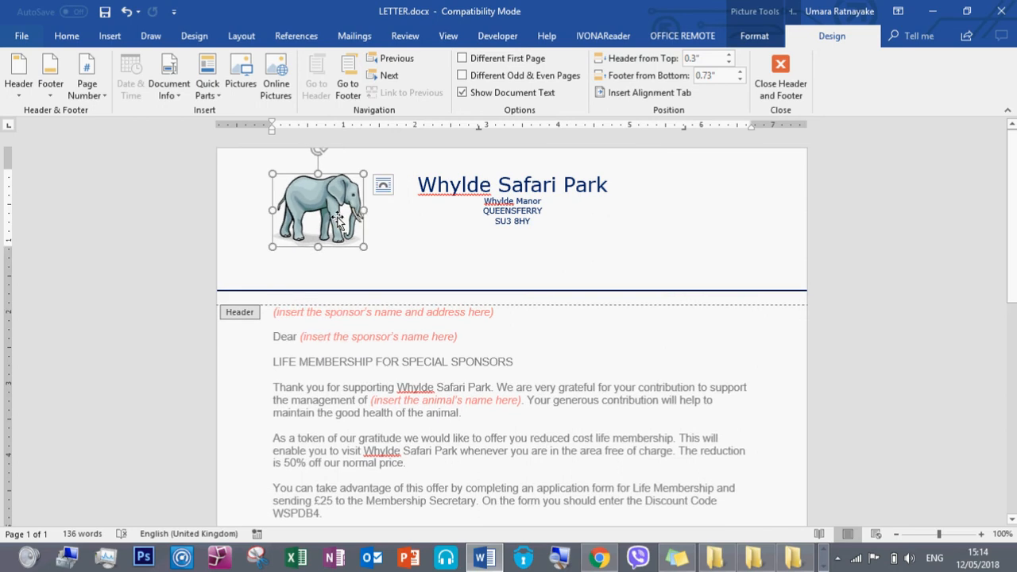
Set the elephant logo's wrapping to In Front of Text, move it to the right-hand side of the header and leave header editing
mouse_move(329, 205)
left_mouse_down()
mouse_move(497, 259)
mouse_move(343, 209)
left_mouse_up()
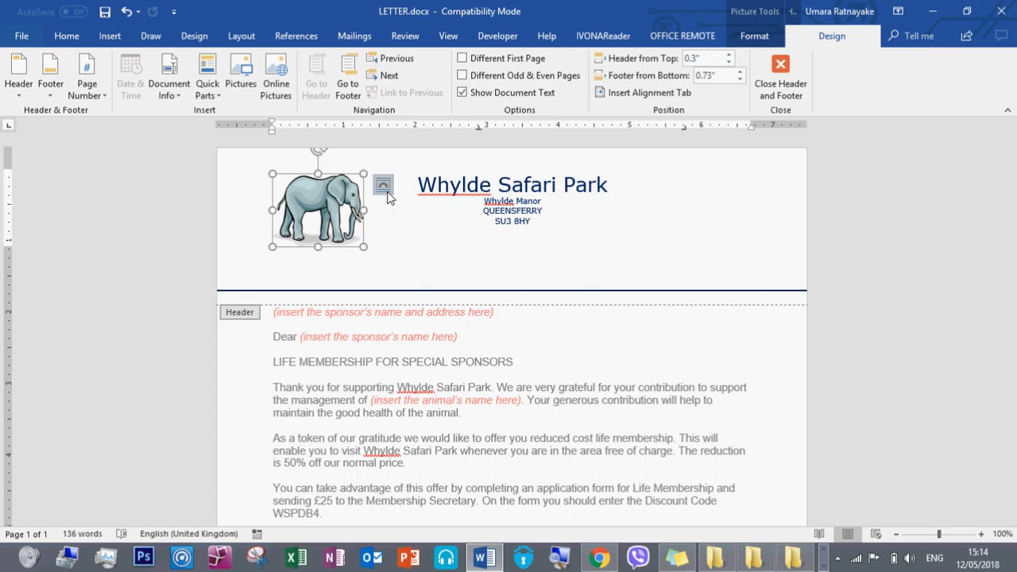
left_click(384, 187)
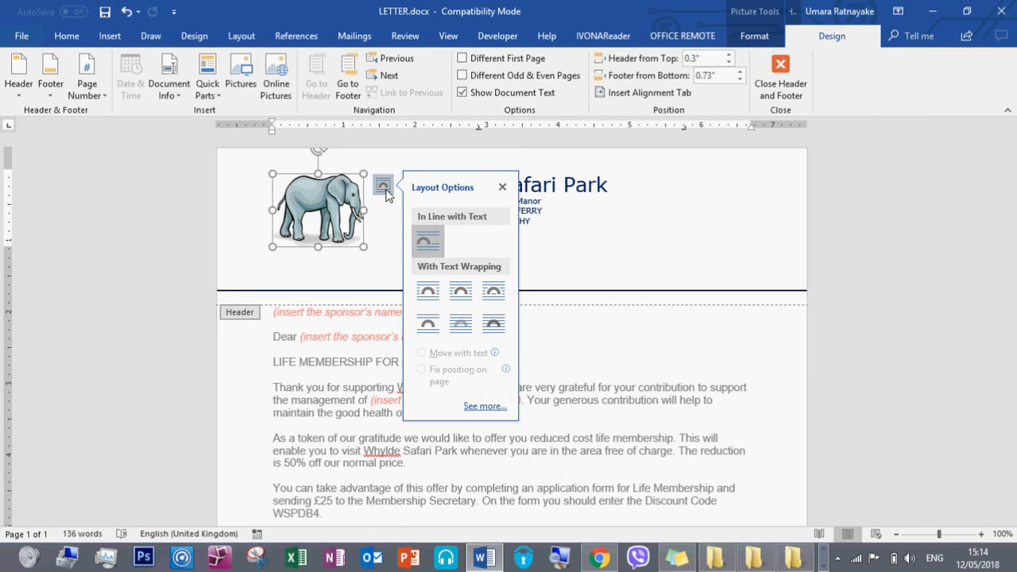
left_click(494, 325)
left_click_drag(324, 219, 747, 215)
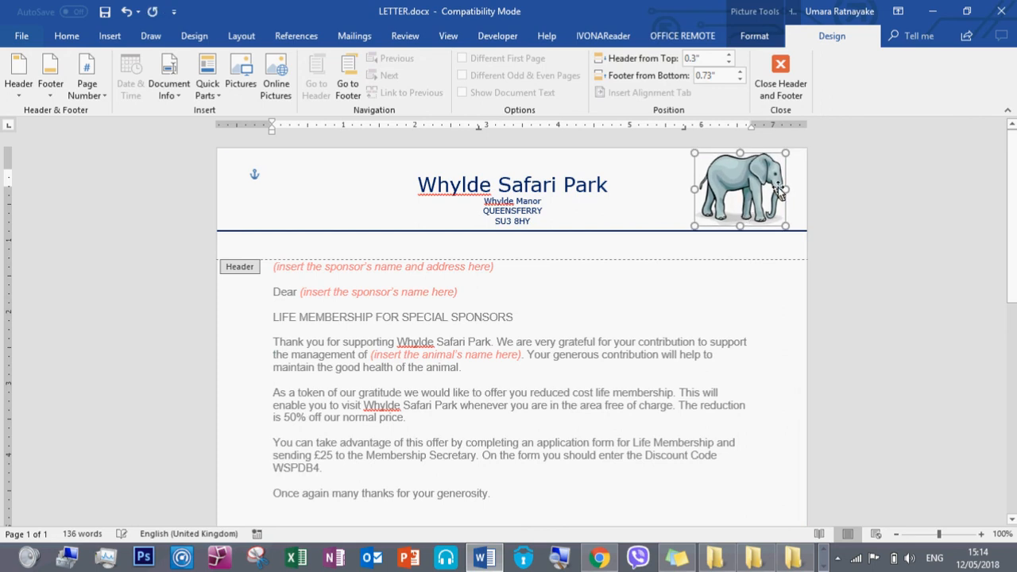
left_click(781, 73)
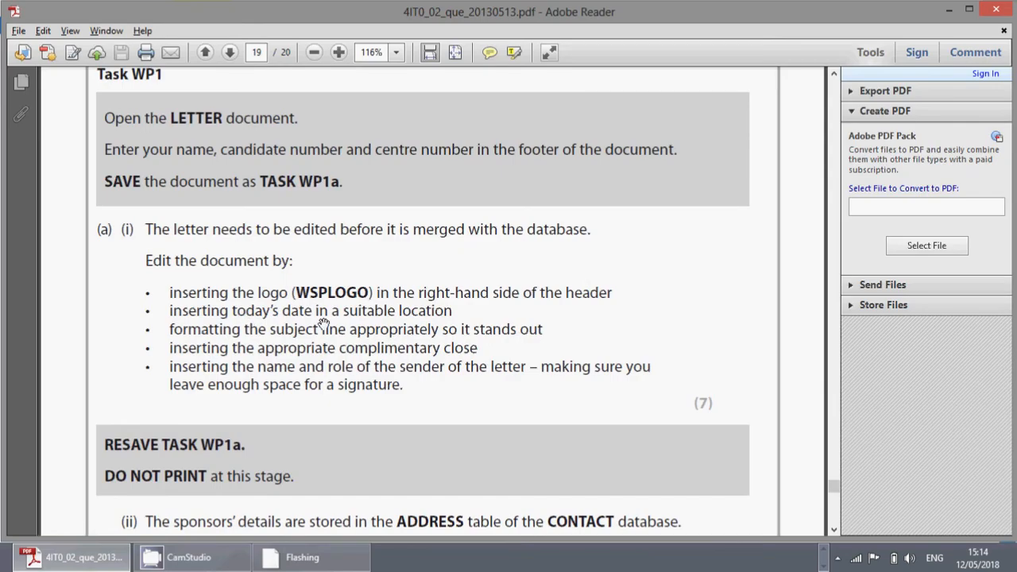
Insert the date 12/05/2018 on its own line above the sponsor's name and address placeholder, with a blank line beneath
key("alt+Tab")
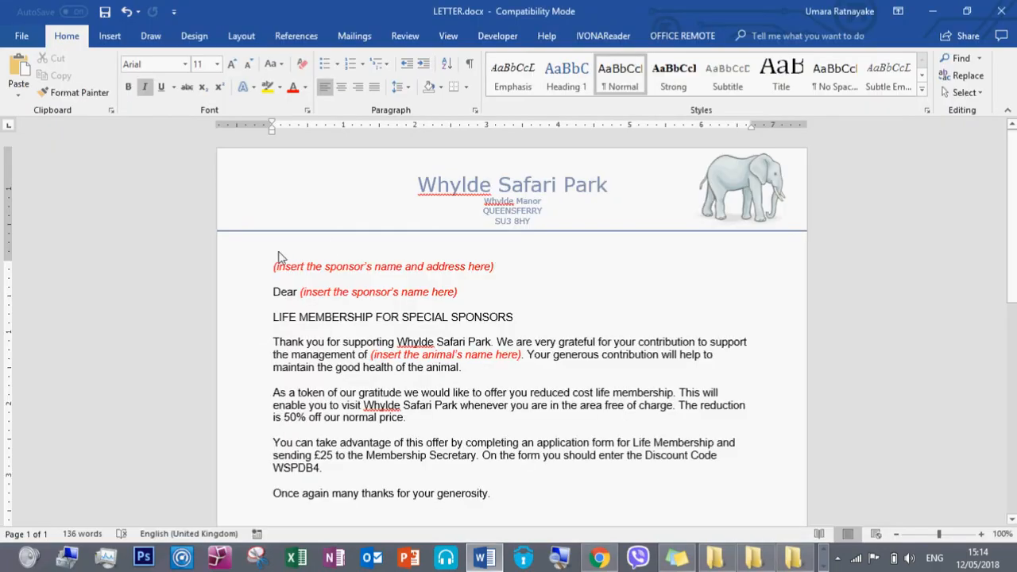
left_click(275, 264)
key("Return")
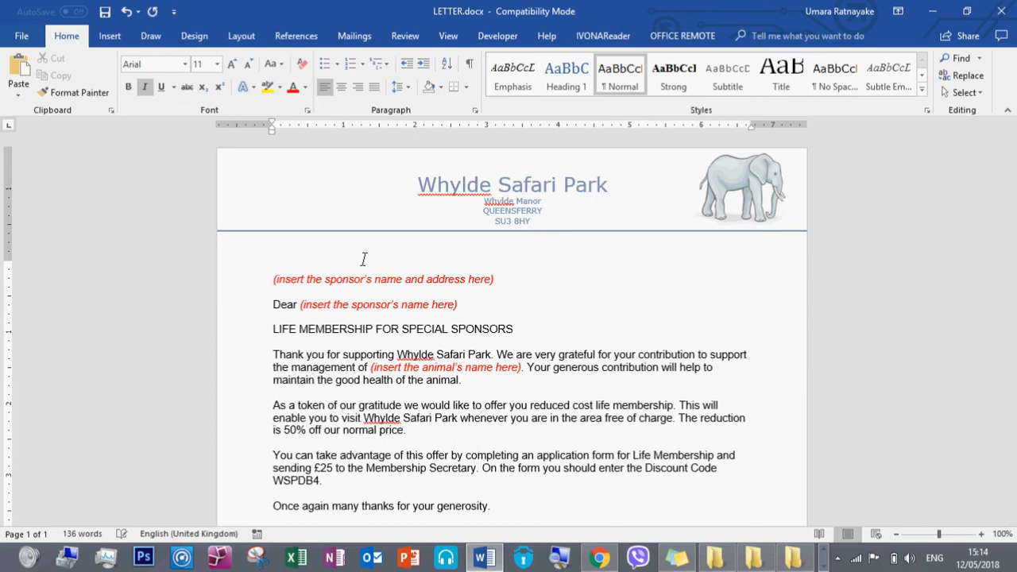
left_click(110, 35)
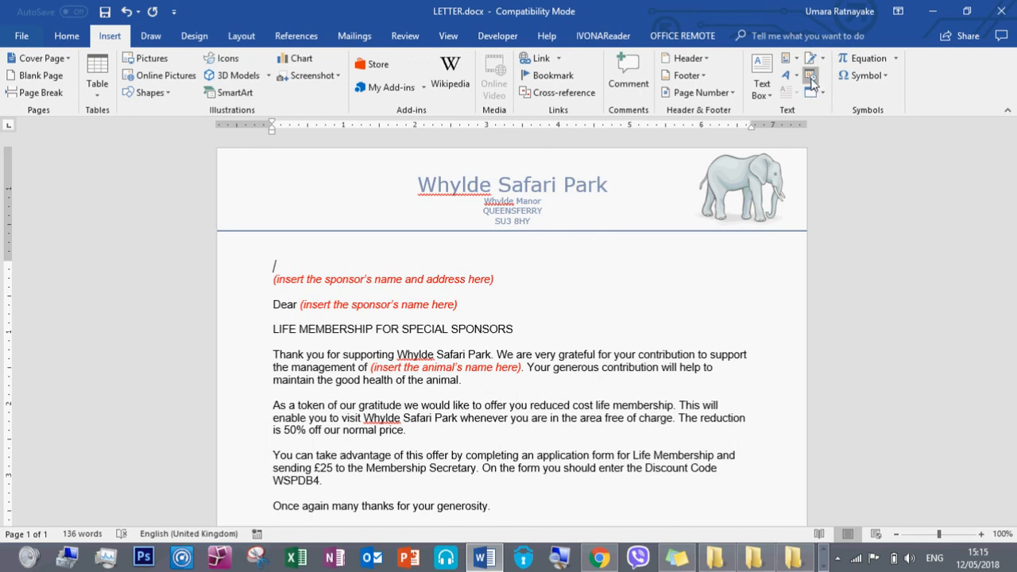
left_click(810, 75)
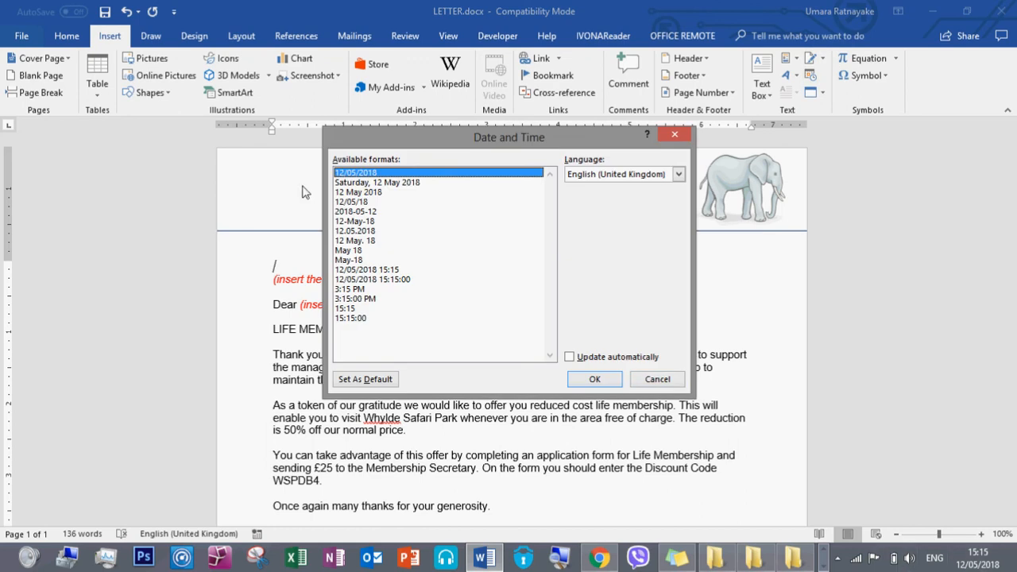
left_click(601, 385)
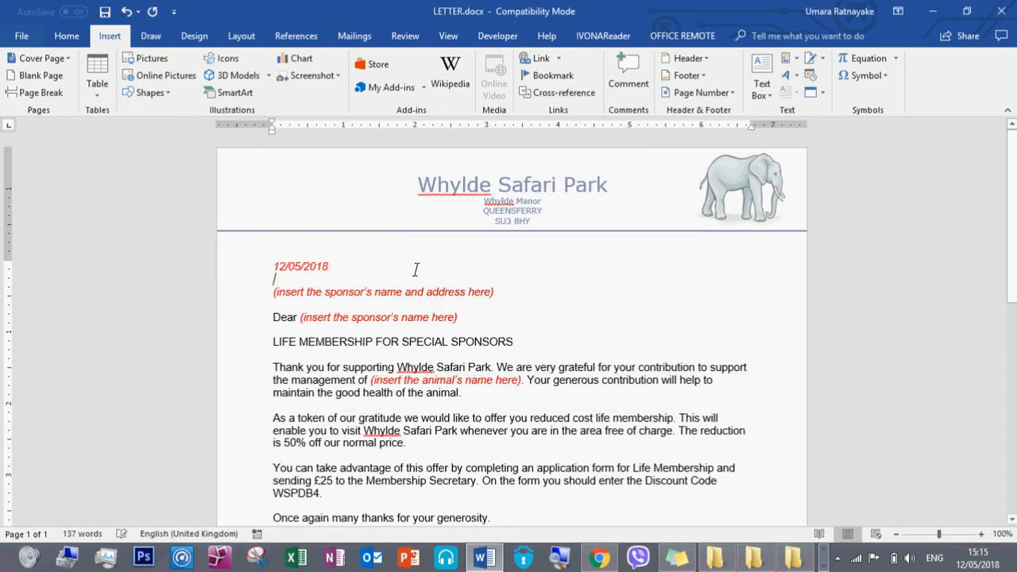
Check the subject line requirement in the exam paper and make "LIFE MEMBERSHIP FOR SPECIAL SPONSORS" bold, underlined and two size steps larger
key("alt+Tab")
key("alt+Tab")
left_click(433, 244)
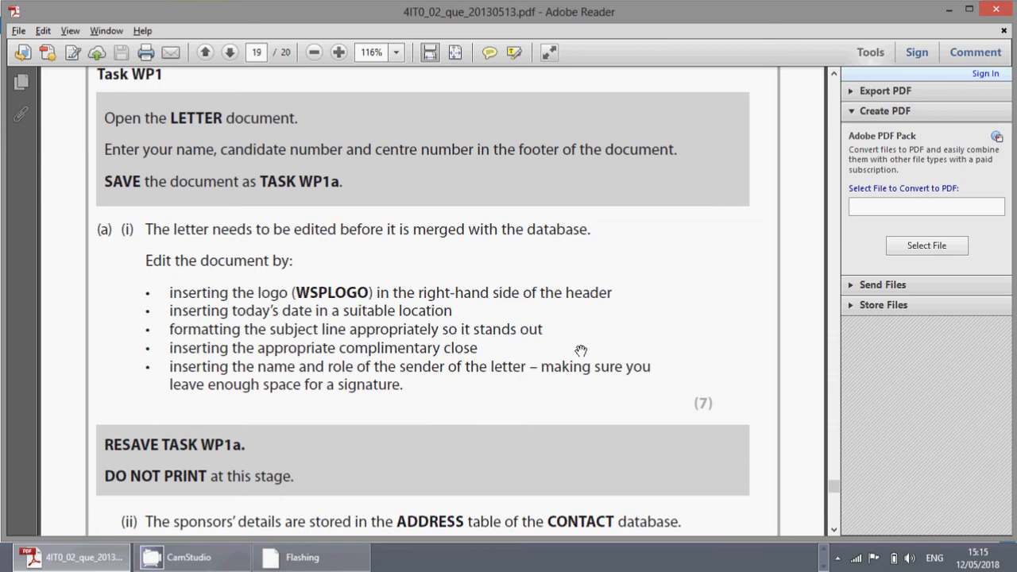
key("alt+Tab")
key("alt+Tab")
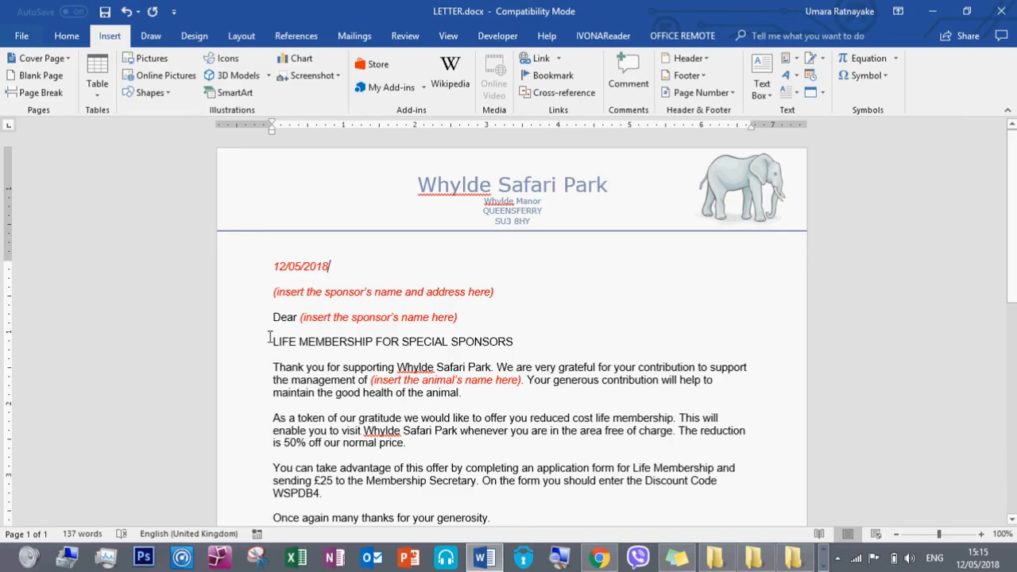
left_click_drag(272, 342, 517, 344)
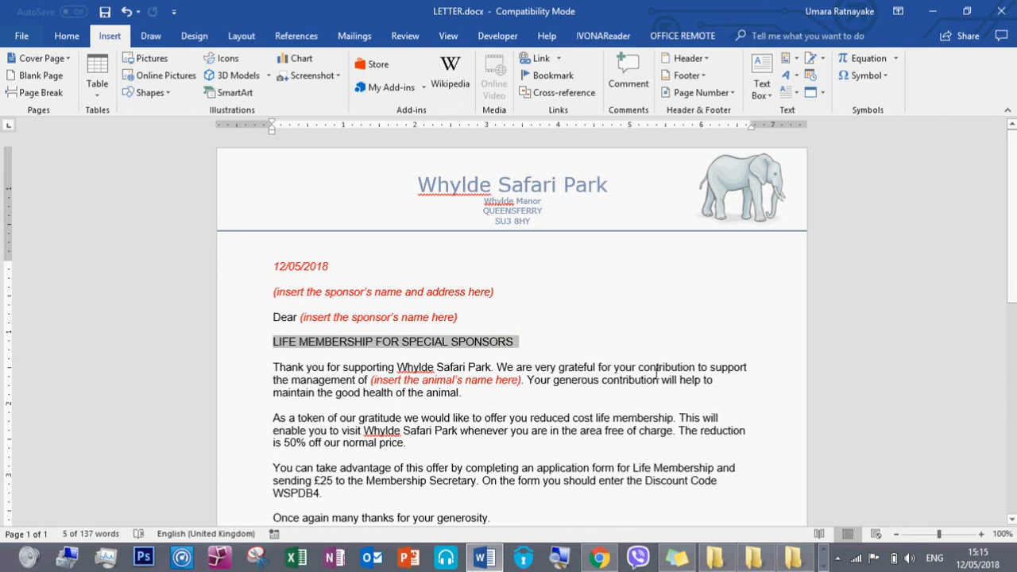
key("ctrl+b")
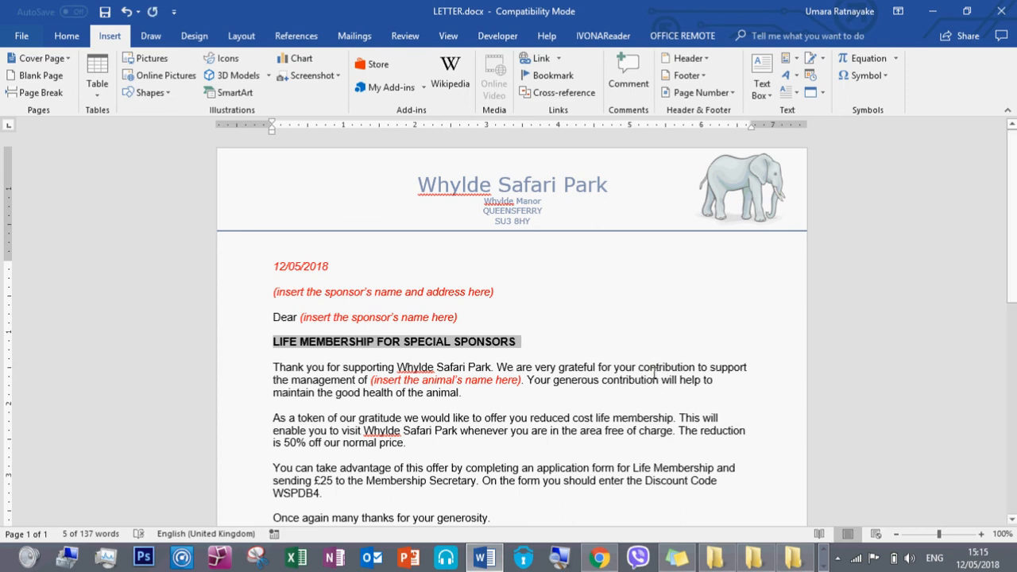
key("ctrl+u")
key("ctrl+shift+period")
key("ctrl+shift+period")
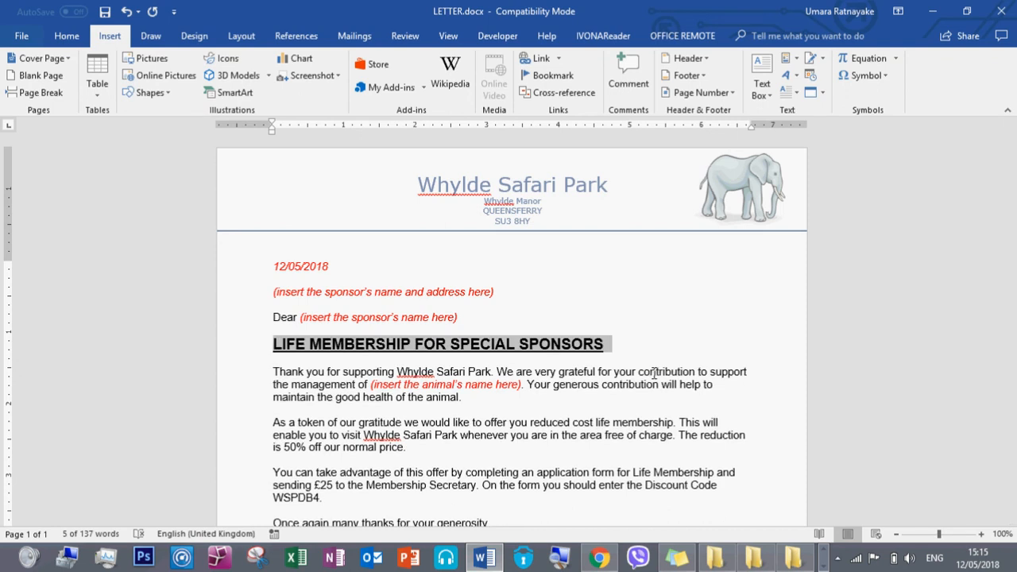
left_click(653, 449)
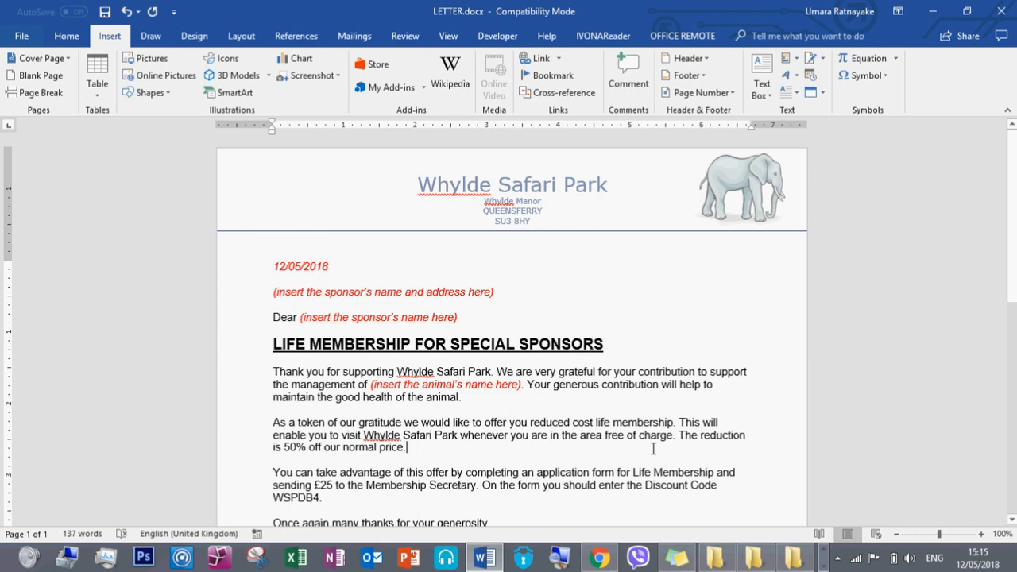
Recheck the exam paper's requirements and add an empty line below "Once again many thanks for your generosity."
key("alt+Tab")
key("alt+Tab")
key("alt+Tab")
left_click_drag(303, 342, 288, 301)
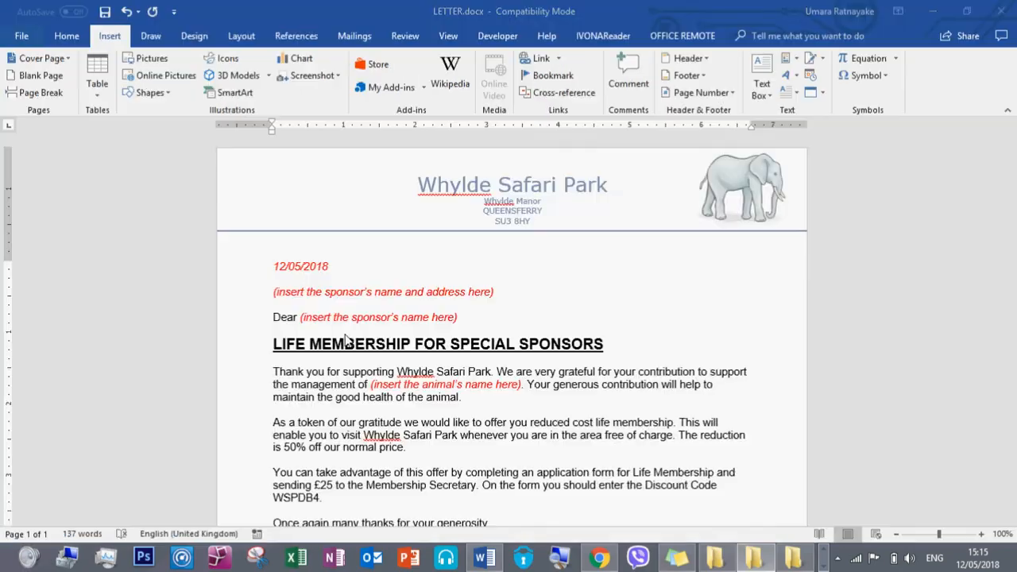
scroll(462, 391, "down", 5)
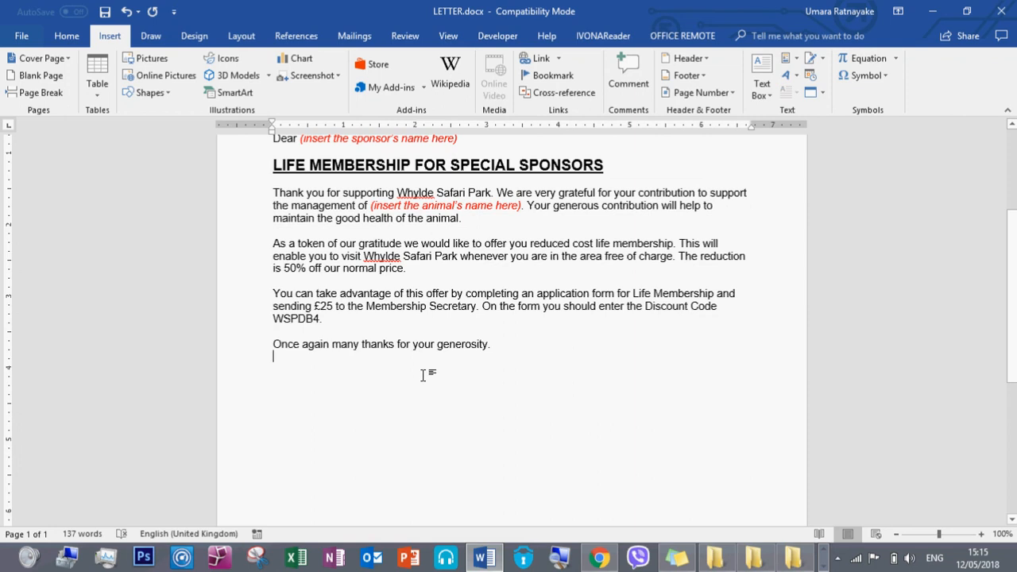
left_click(434, 374)
key("Return")
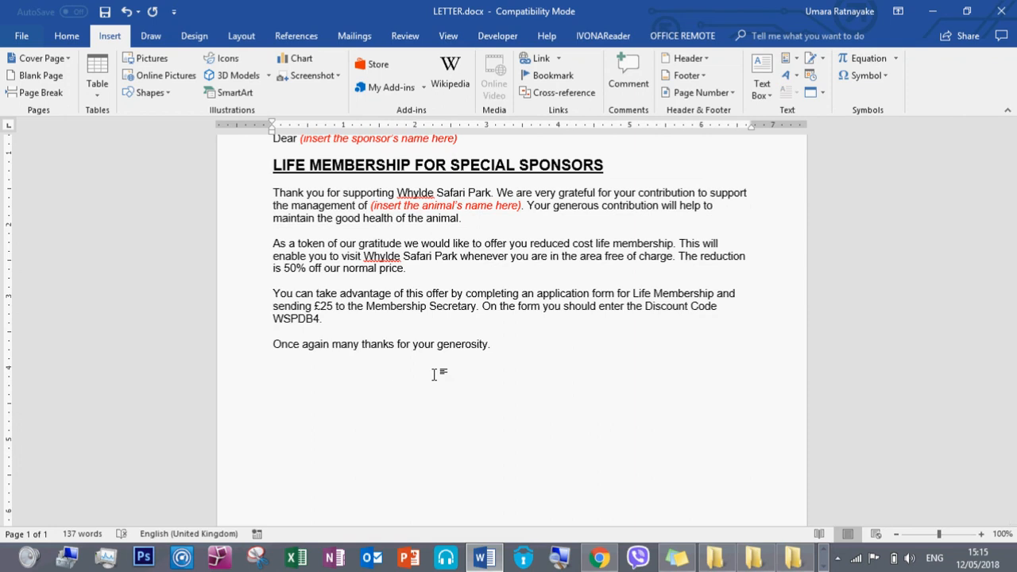
type("Y")
key("BackSpace")
type("Yo")
key("BackSpace")
key("BackSpace")
Enter "Thanking you," below the letter's last sentence and begin the following line with "Yours"
type("Thanking You,")
key("BackSpace")
key("BackSpace")
key("BackSpace")
key("BackSpace")
type("you,")
key("Return")
type("Yours")
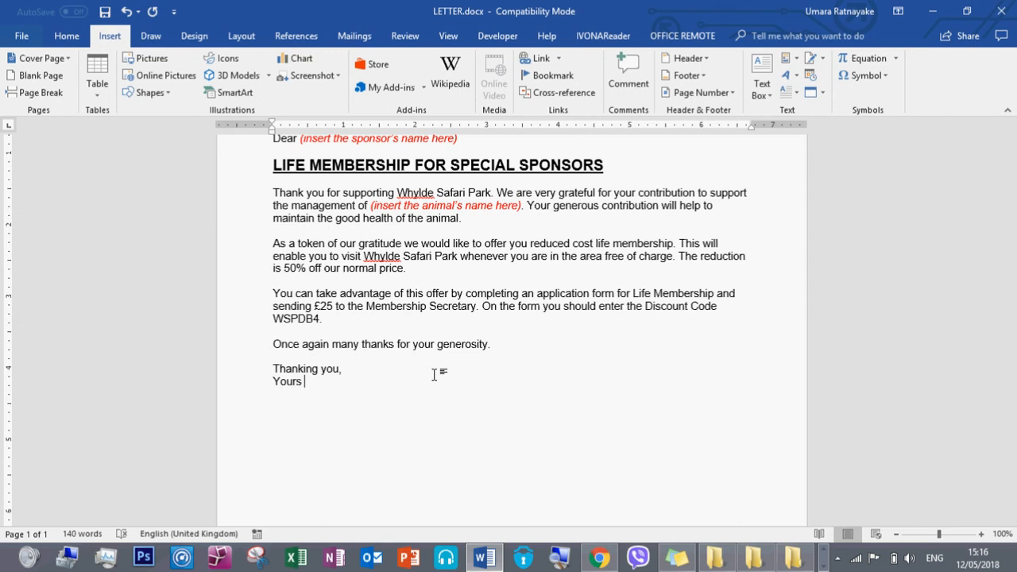
type("faithfully")
key("BackSpace")
key("BackSpace")
key("BackSpace")
key("BackSpace")
key("BackSpace")
key("BackSpace")
key("BackSpace")
key("BackSpace")
key("BackSpace")
key("BackSpace")
Complete the complimentary close as "Yours truly," and add a dotted signature line below it, leaving blank space for the signature
type("truly,")
key("Return")
key("Return")
key("Return")
type("..........................")
key("Return")
Review the letter and enter the sender's full name beneath the dotted signature line
scroll(458, 259, "up", 2)
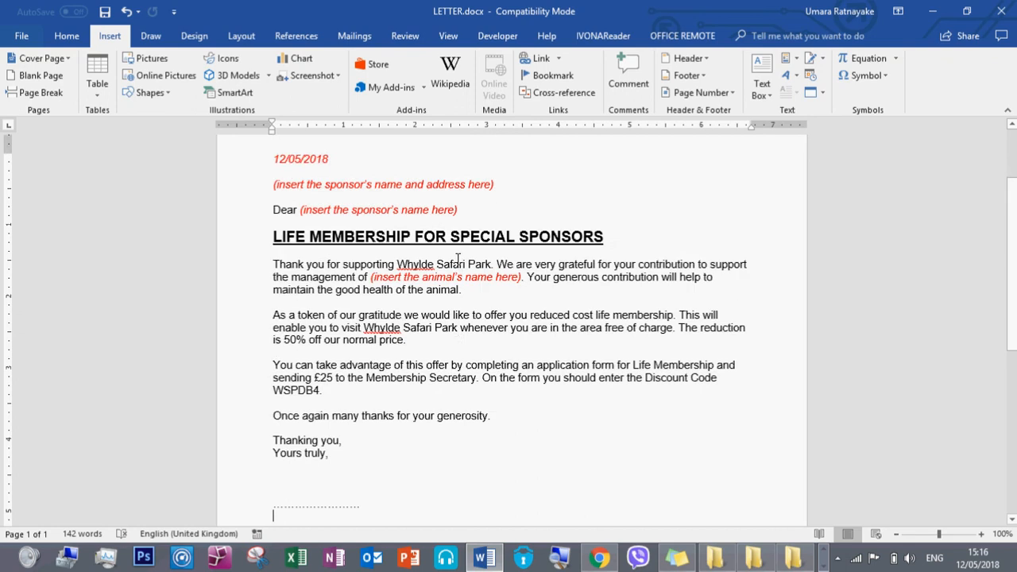
scroll(458, 258, "up", 3)
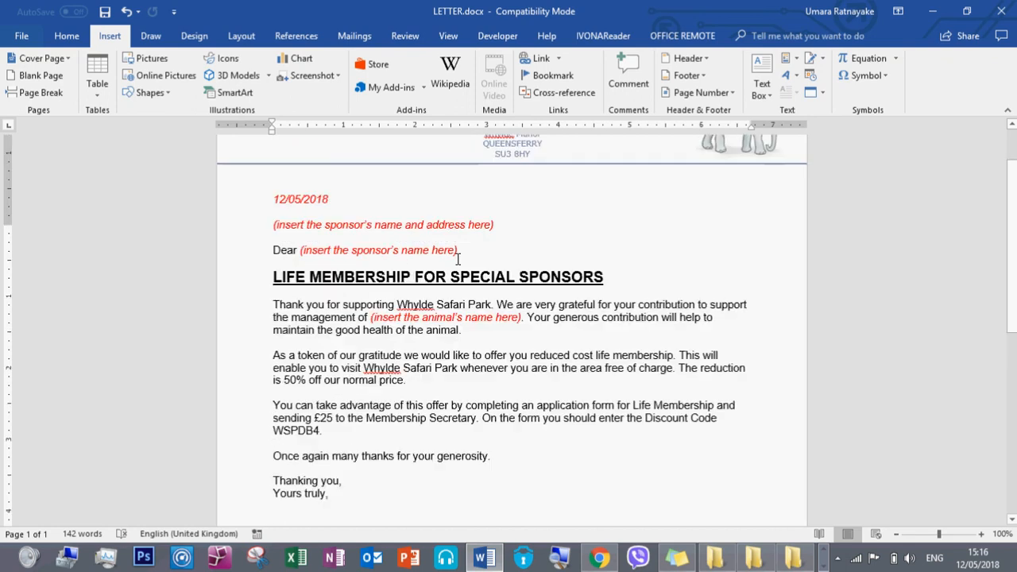
scroll(458, 258, "down", 6)
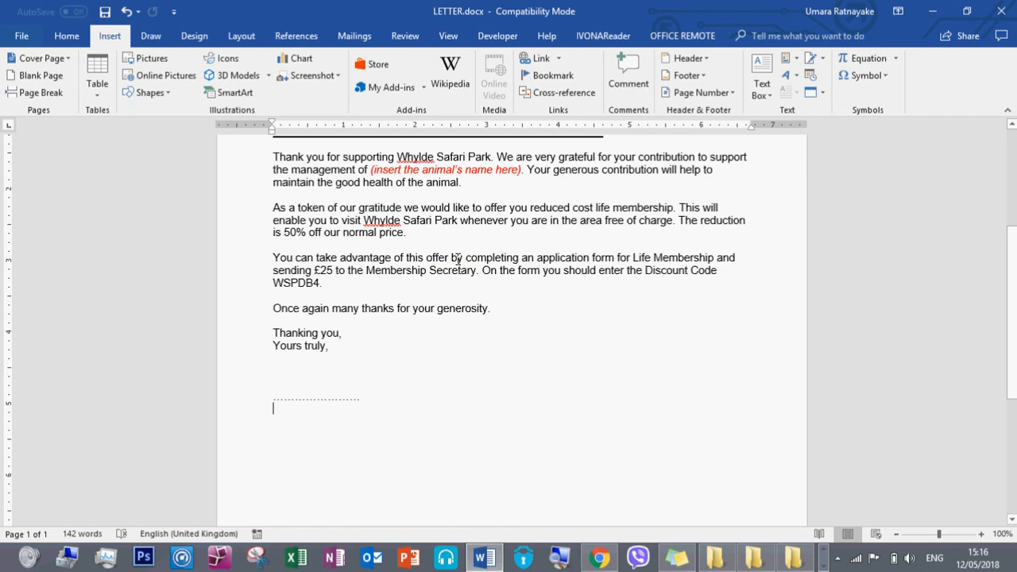
type("Jonat")
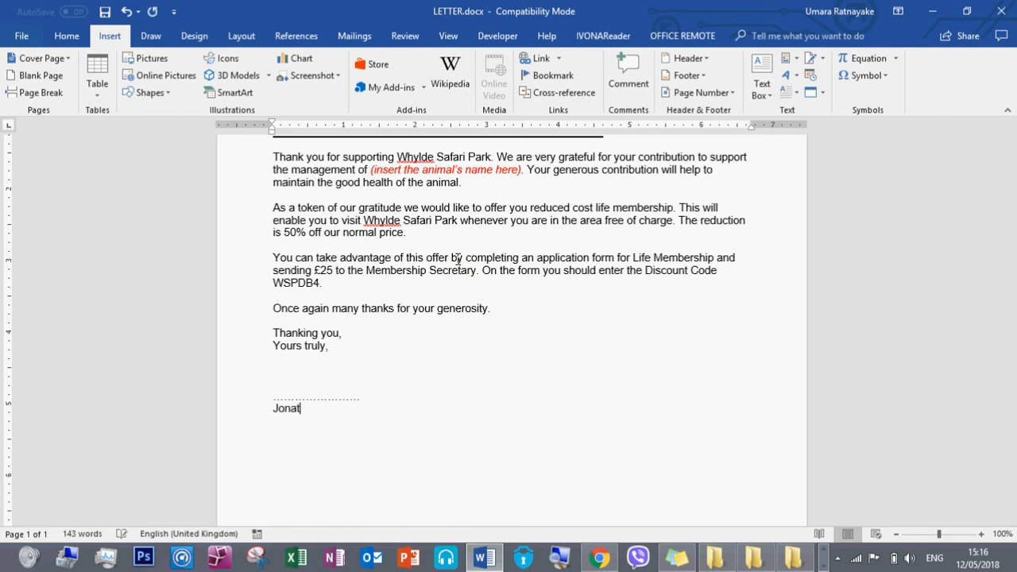
type("han Whylde")
Add the sender's role "Managing Director" on the line below the sender's name
scroll(316, 311, "up", 1)
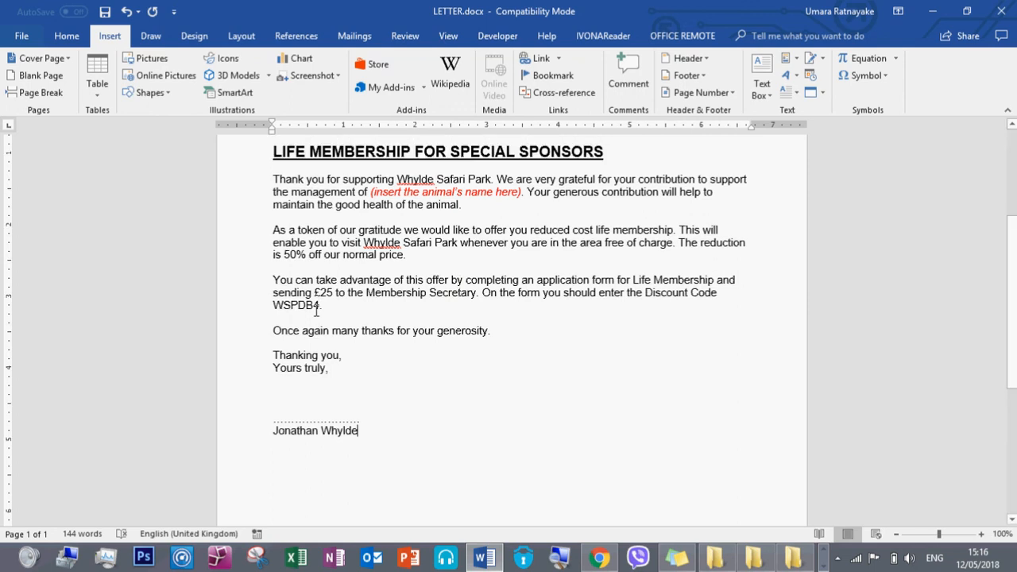
scroll(316, 311, "up", 2)
scroll(356, 301, "down", 3)
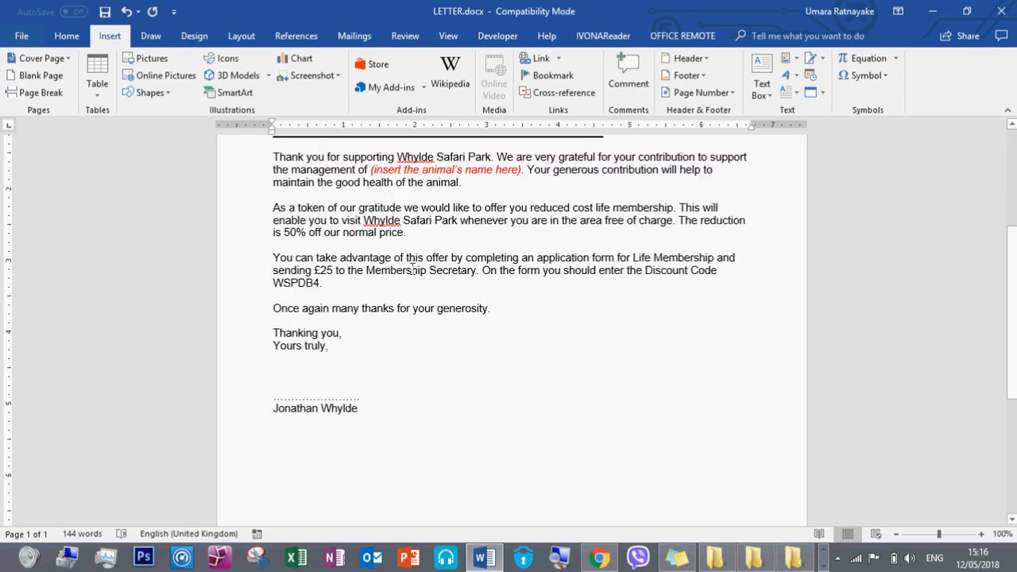
scroll(414, 272, "down", 3)
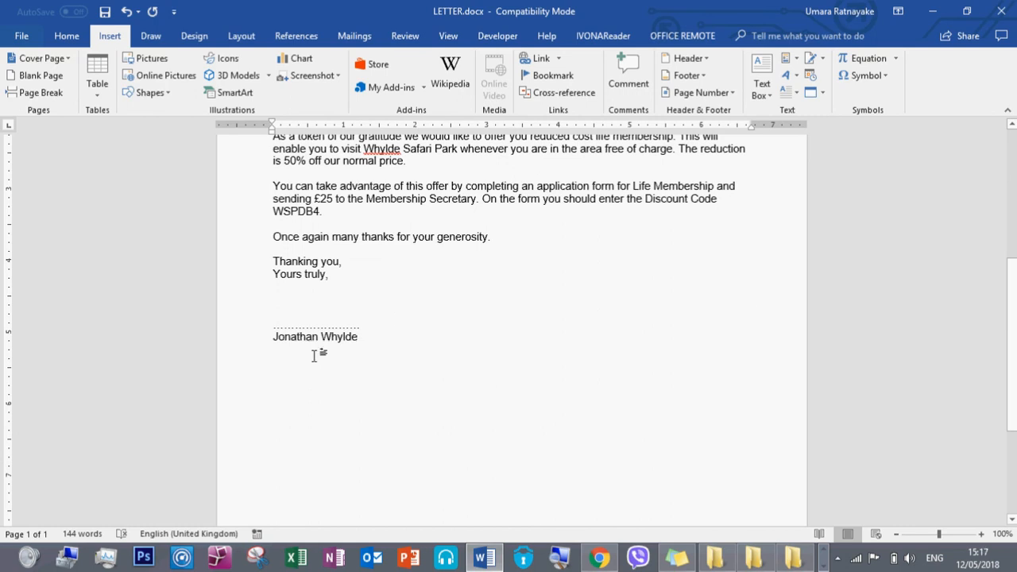
key("Return")
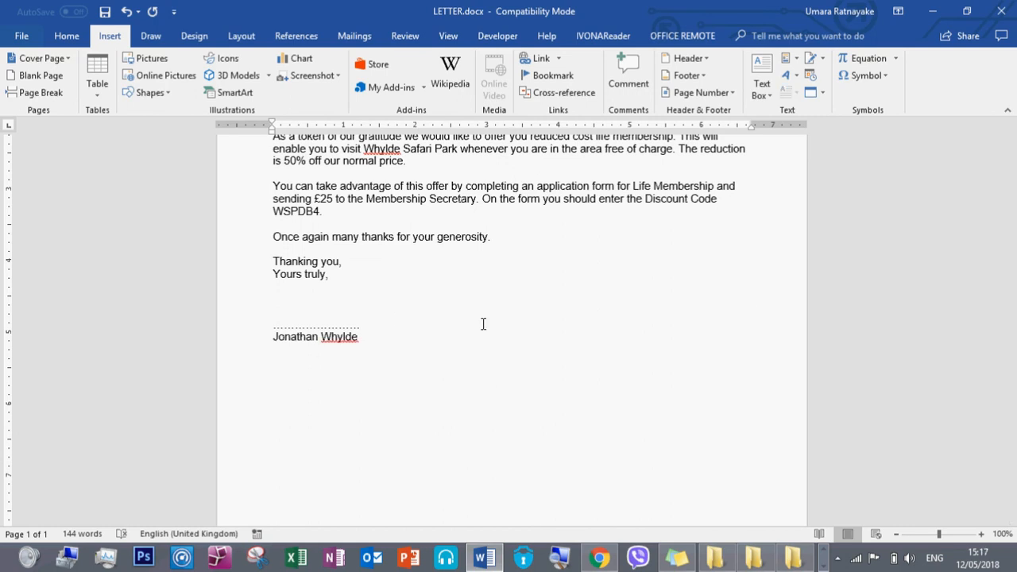
type("Managing Direco")
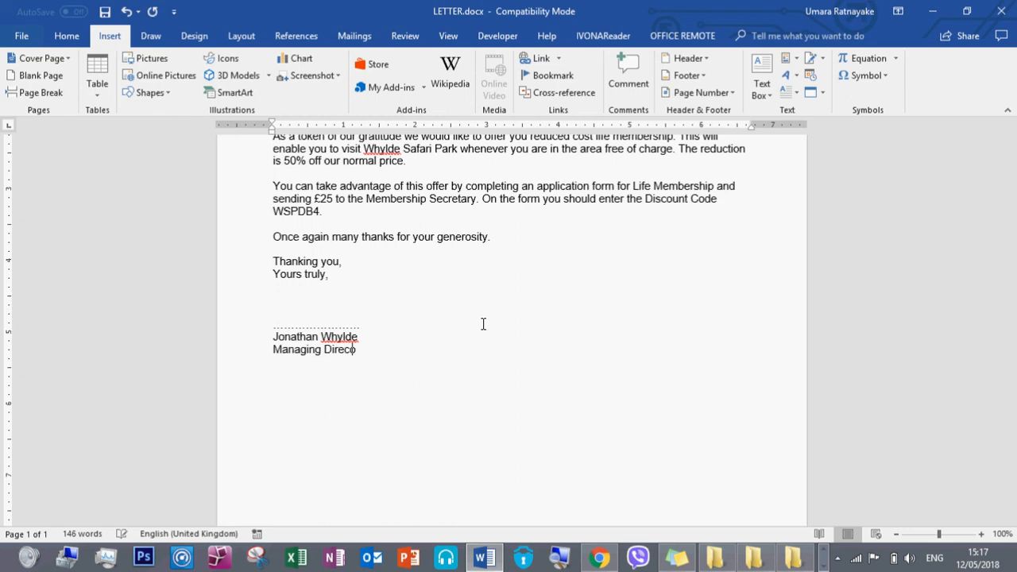
key("BackSpace")
type("tor")
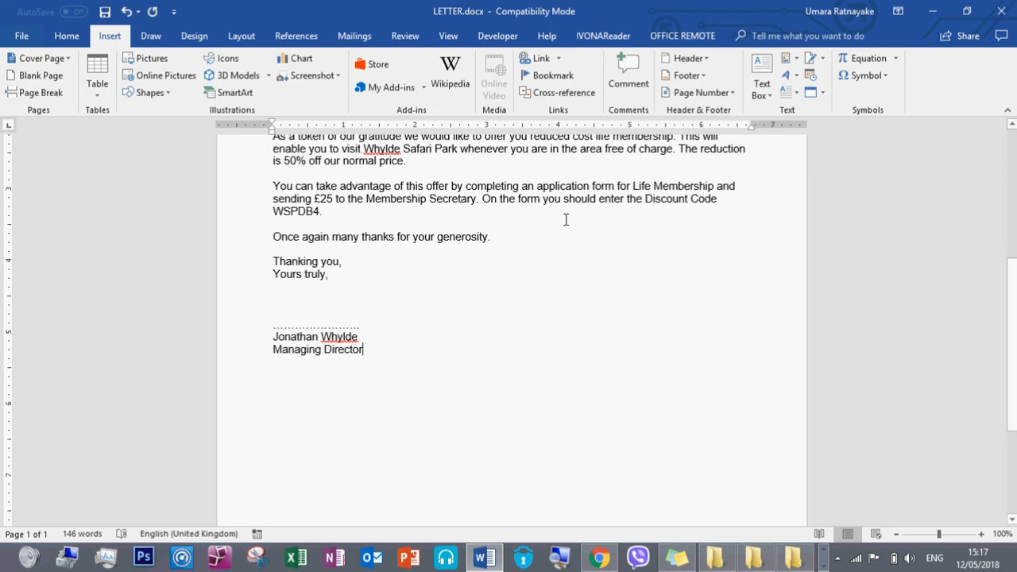
Review the letter from header to closing and compare it with the editing requirements in the Adobe Reader exam paper
scroll(566, 220, "up", 7)
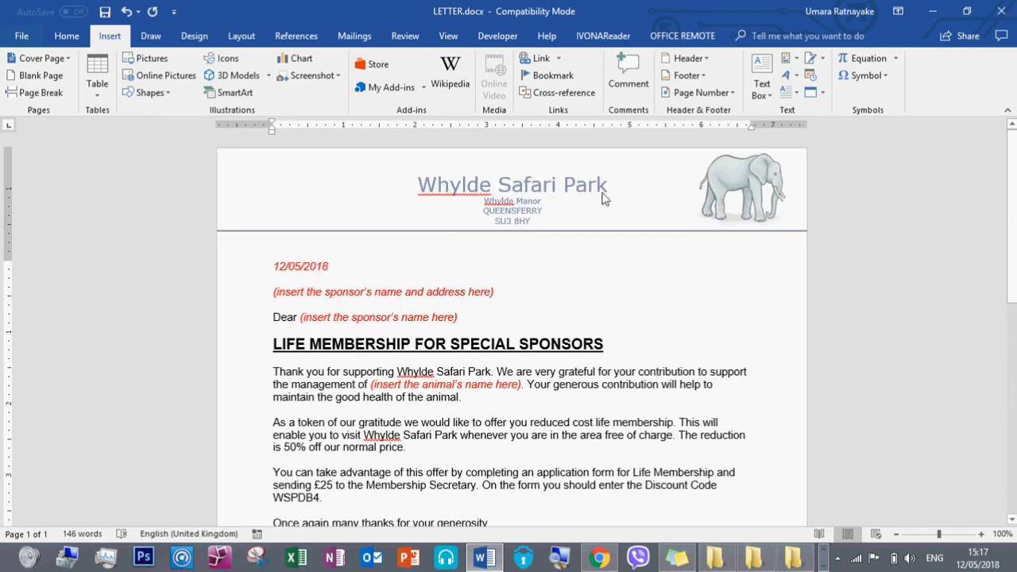
scroll(506, 398, "down", 1)
scroll(506, 398, "down", 2)
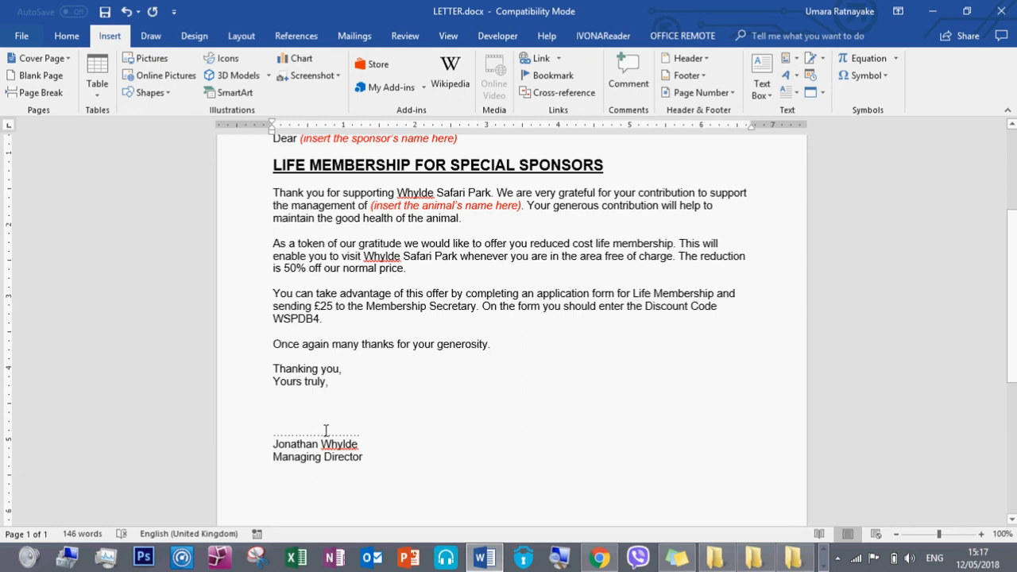
left_click_drag(264, 369, 367, 465)
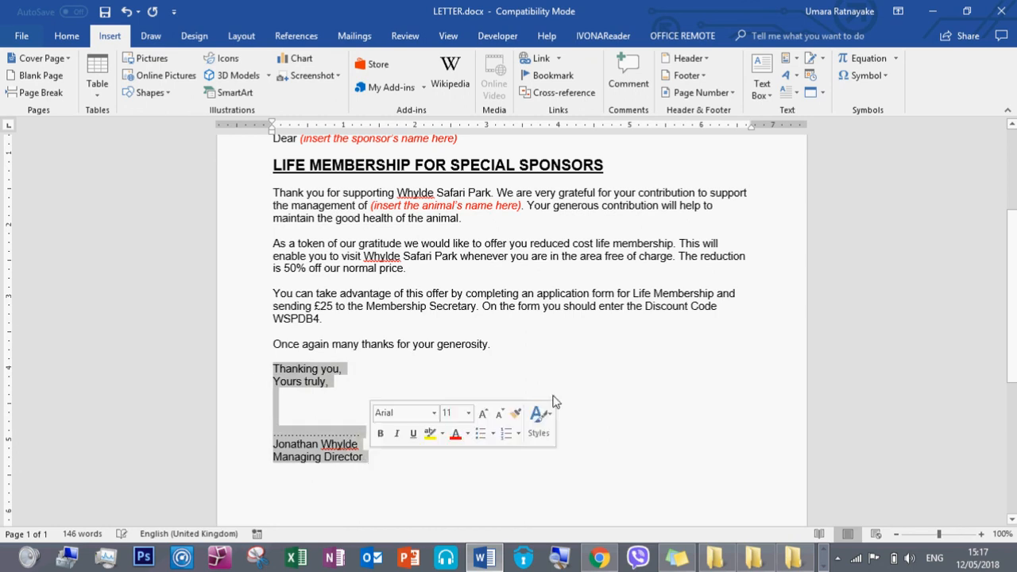
left_click(535, 357)
key("alt+Tab")
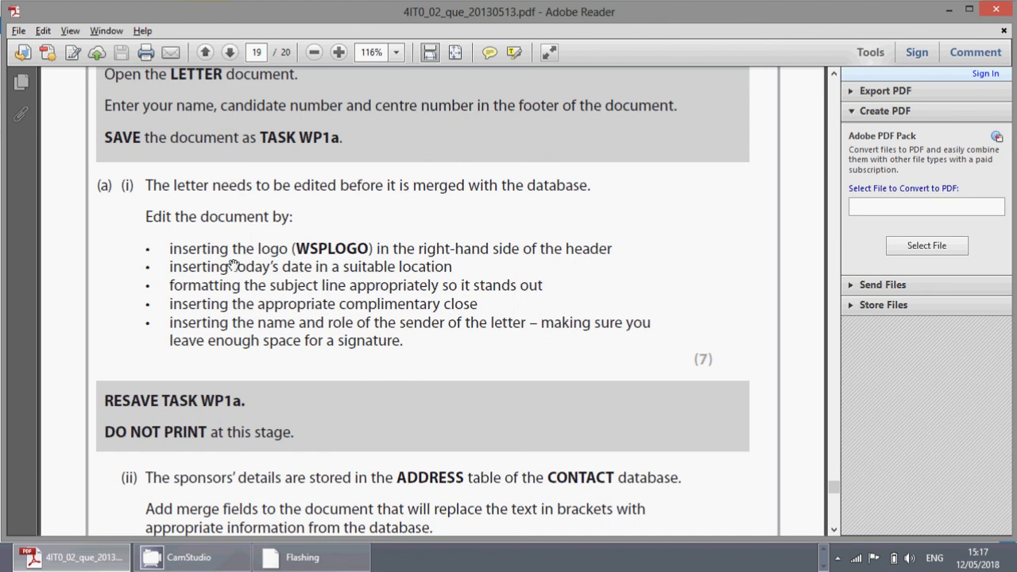
scroll(340, 298, "down", 3)
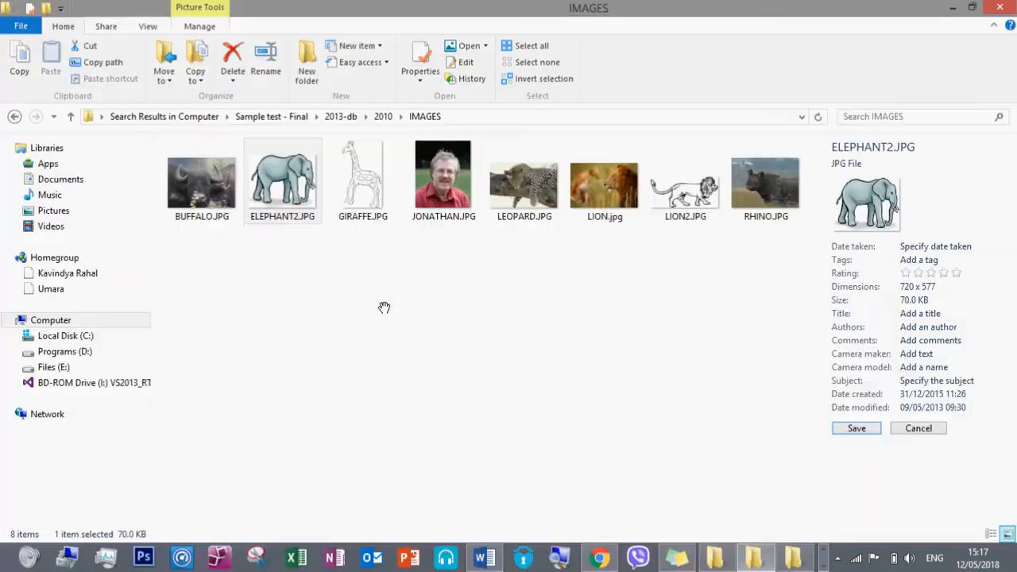
key("alt+Tab")
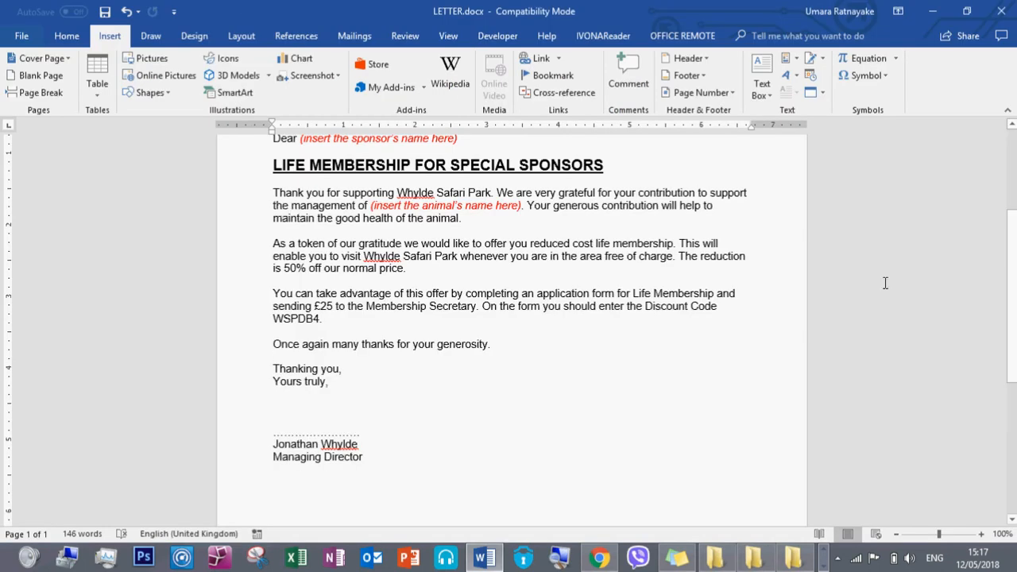
Justify the three body paragraphs from "Thank you for supporting" through the Discount Code sentence
scroll(757, 243, "up", 3)
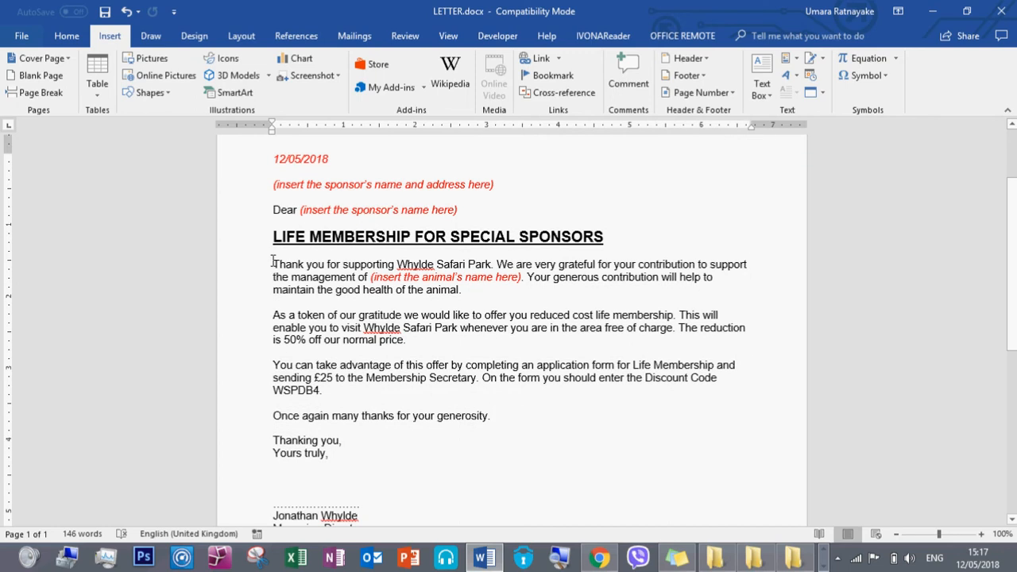
left_click_drag(273, 264, 499, 404)
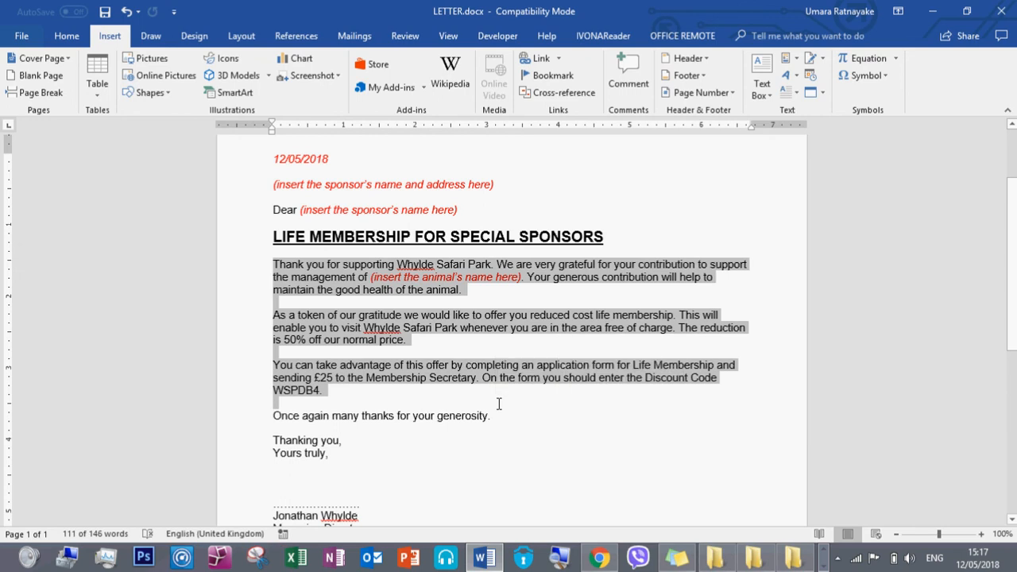
key("ctrl+j")
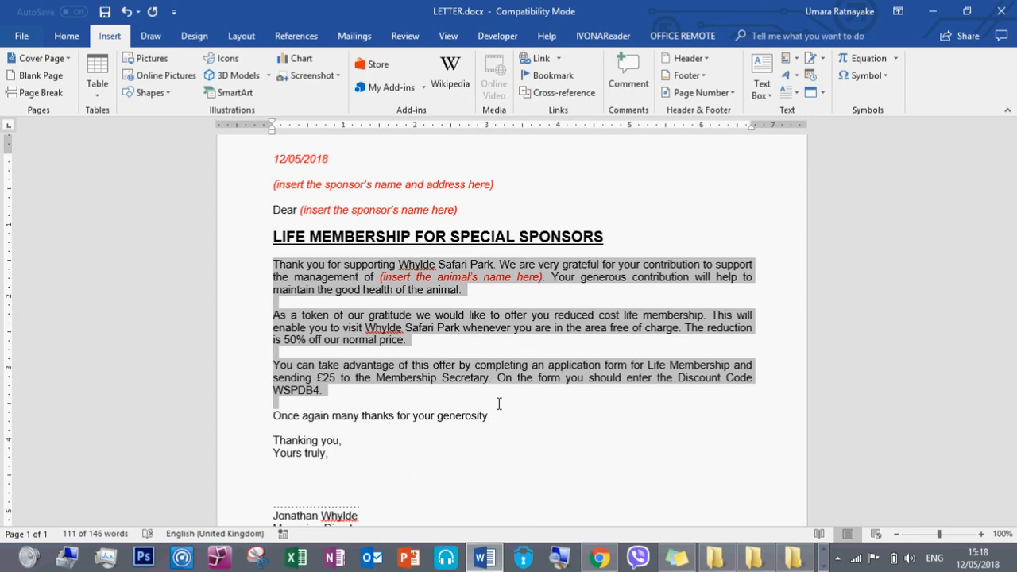
key("ctrl+l")
left_click(66, 36)
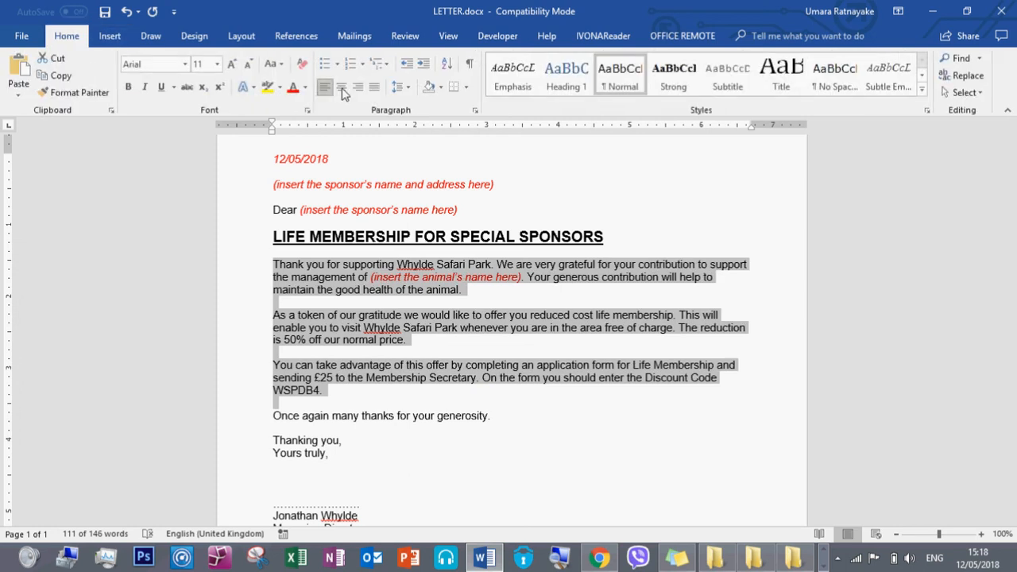
left_click(375, 87)
left_click(688, 403)
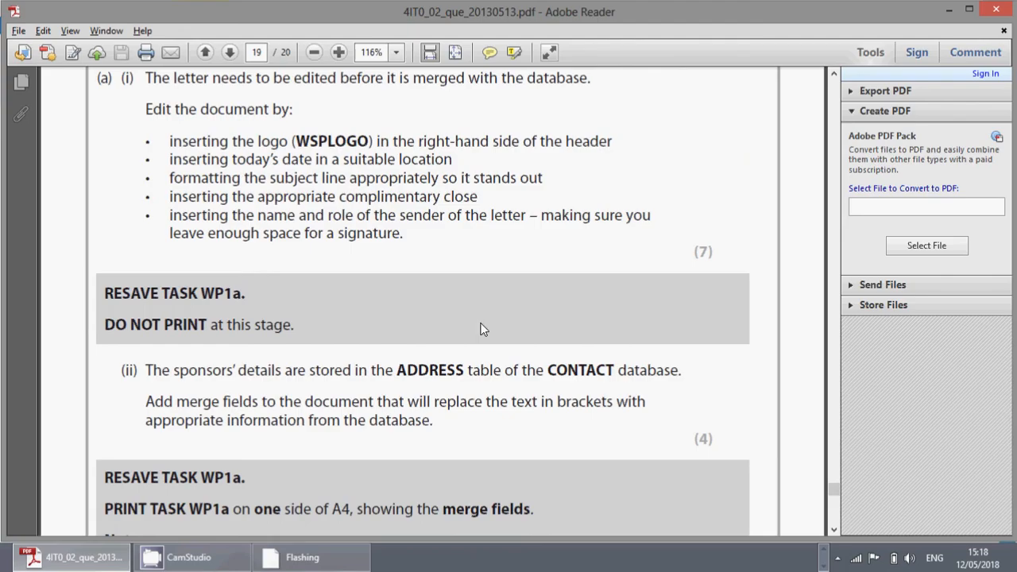
Read the resave and merge field instructions in the Adobe Reader exam paper and return to the letter in Word
scroll(480, 329, "up", 2)
scroll(478, 324, "down", 2)
scroll(426, 334, "down", 1)
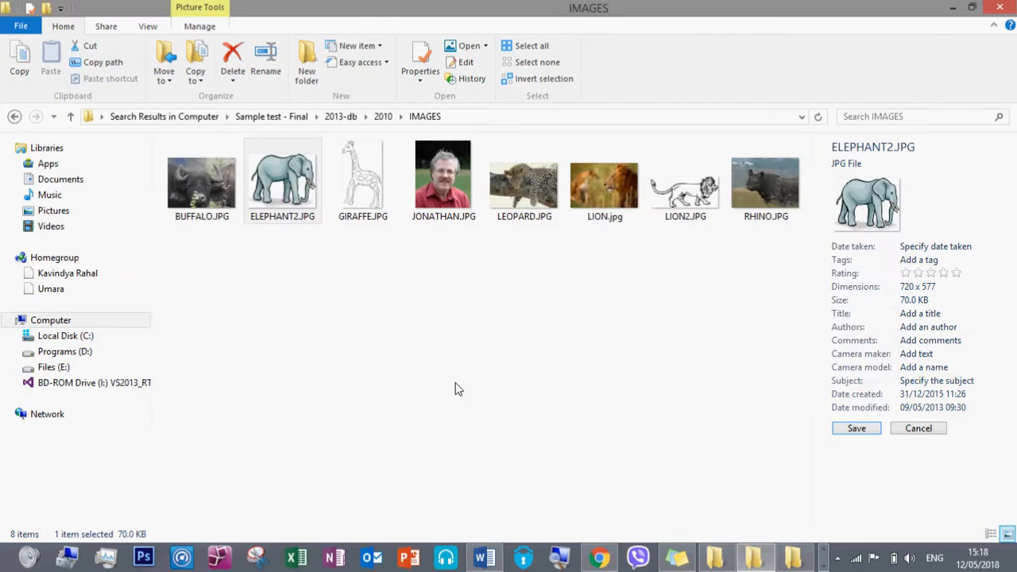
key("alt+Tab")
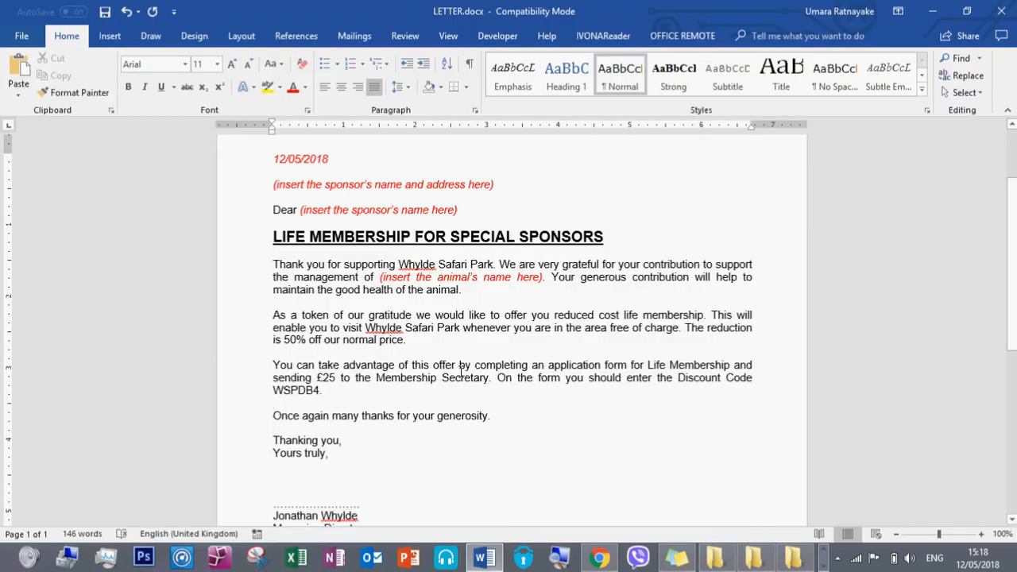
Set the font colour to Automatic for the text from the date through the animal's name placeholder
scroll(460, 369, "up", 1)
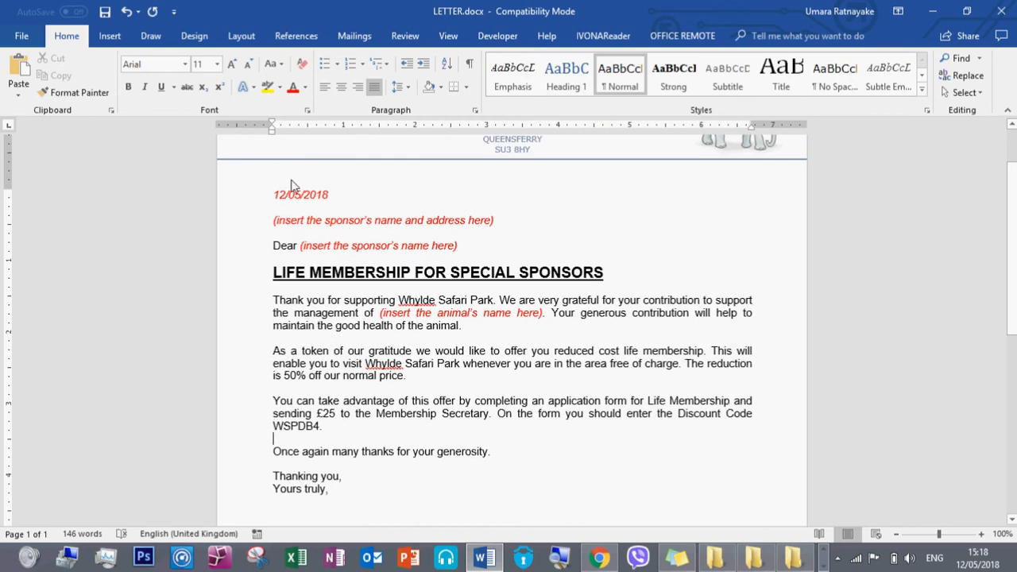
left_click_drag(272, 194, 547, 316)
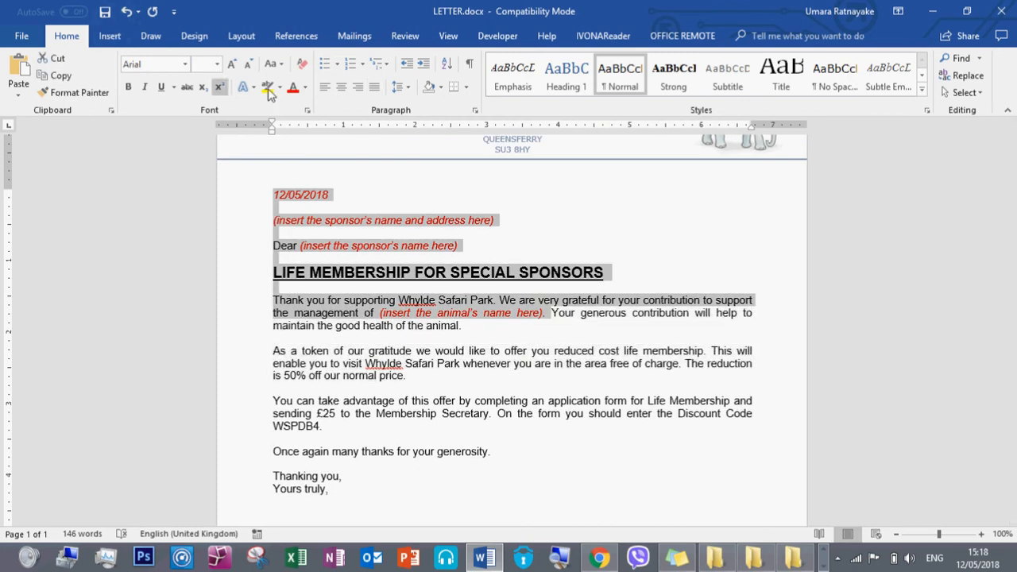
left_click(307, 89)
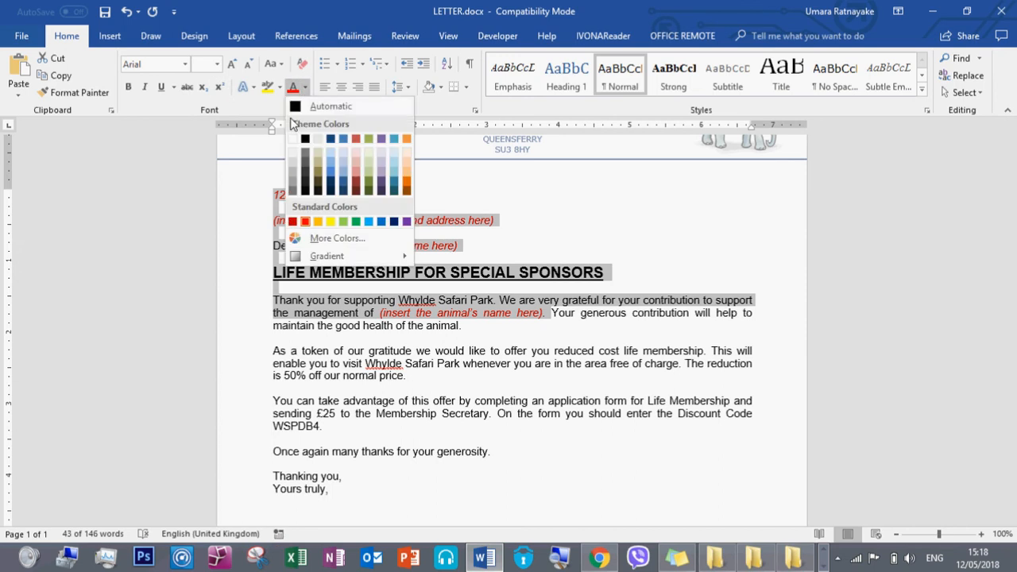
left_click(304, 106)
left_click(411, 352)
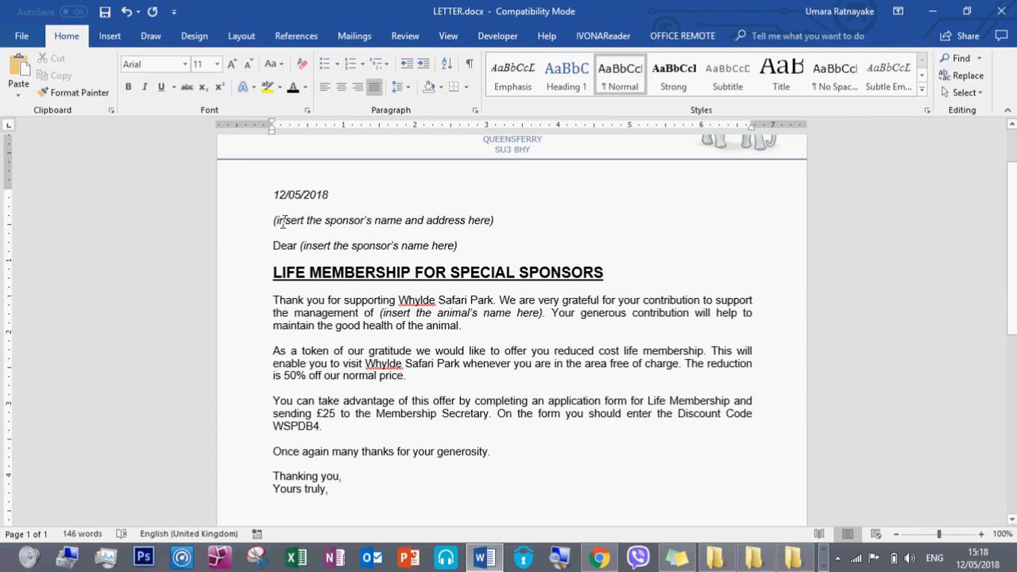
left_click_drag(278, 221, 277, 232)
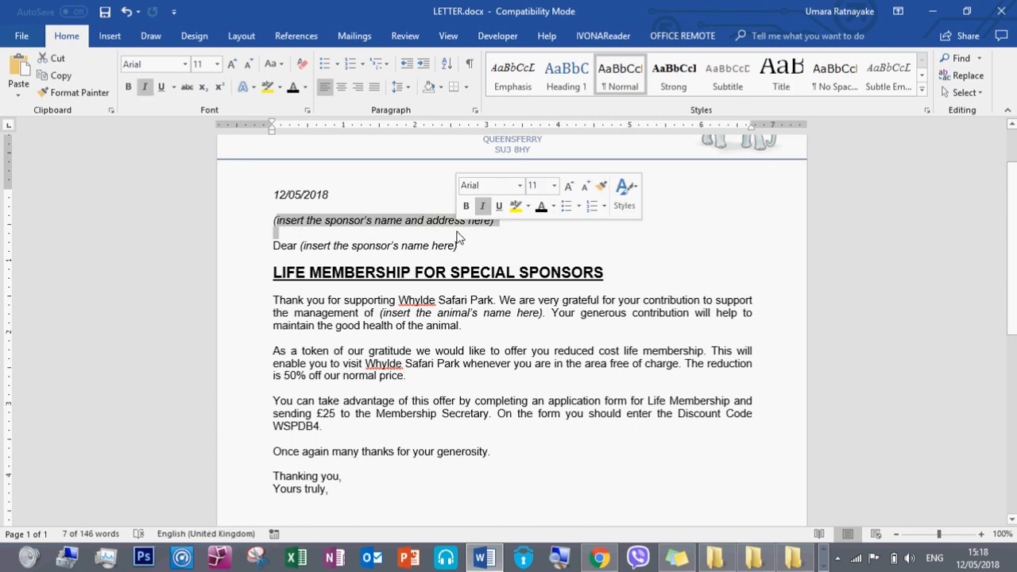
left_click(469, 401)
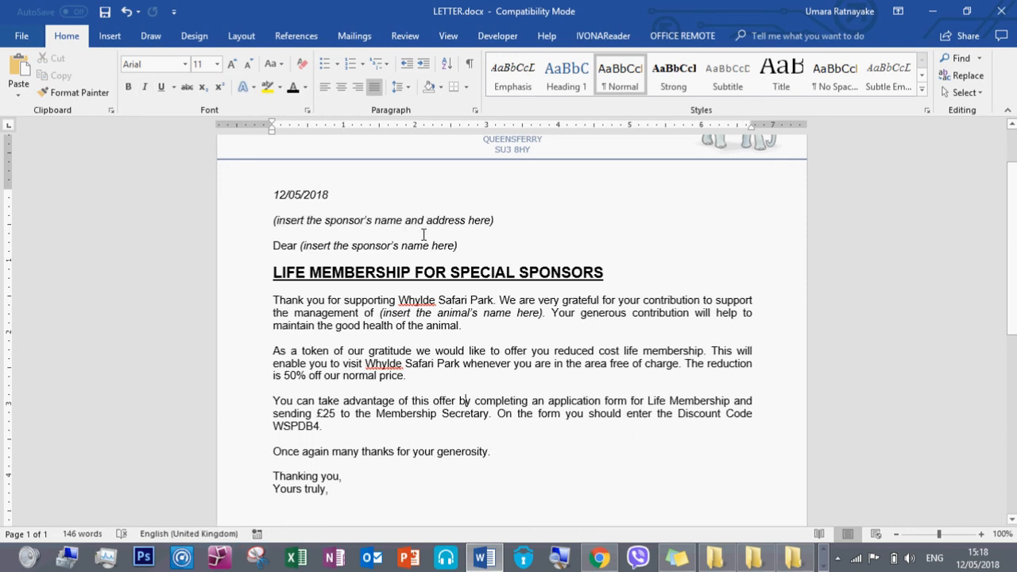
scroll(413, 238, "up", 2)
scroll(403, 233, "down", 2)
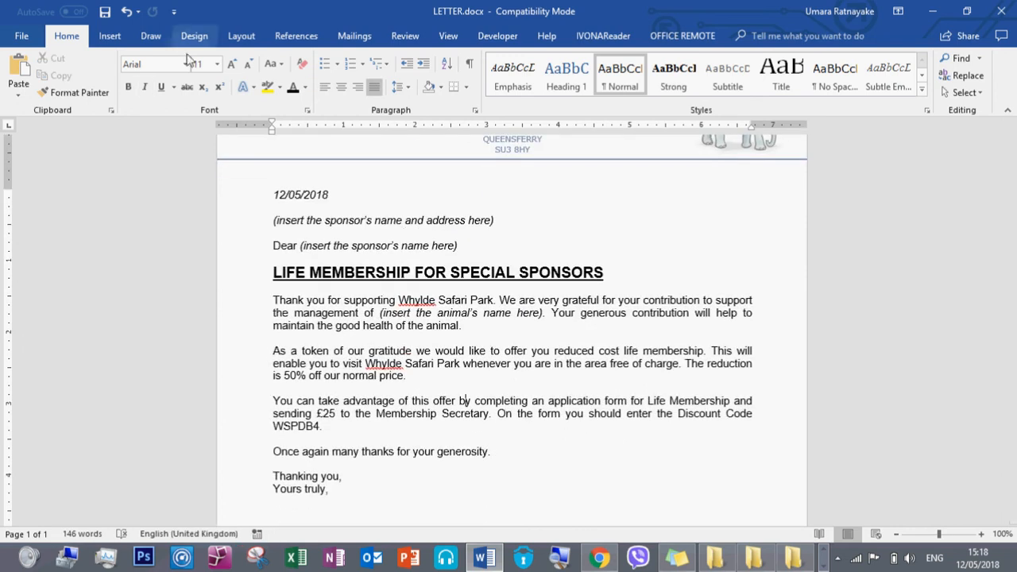
Start the Step-by-Step Mail Merge Wizard for Letters using the current document and advance to recipient selection
left_click(372, 40)
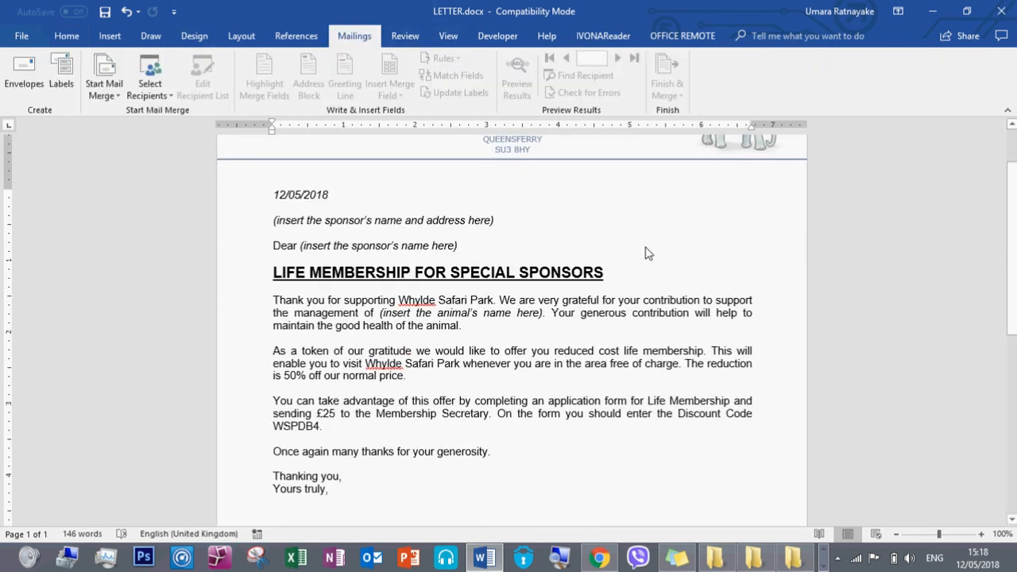
left_click(111, 95)
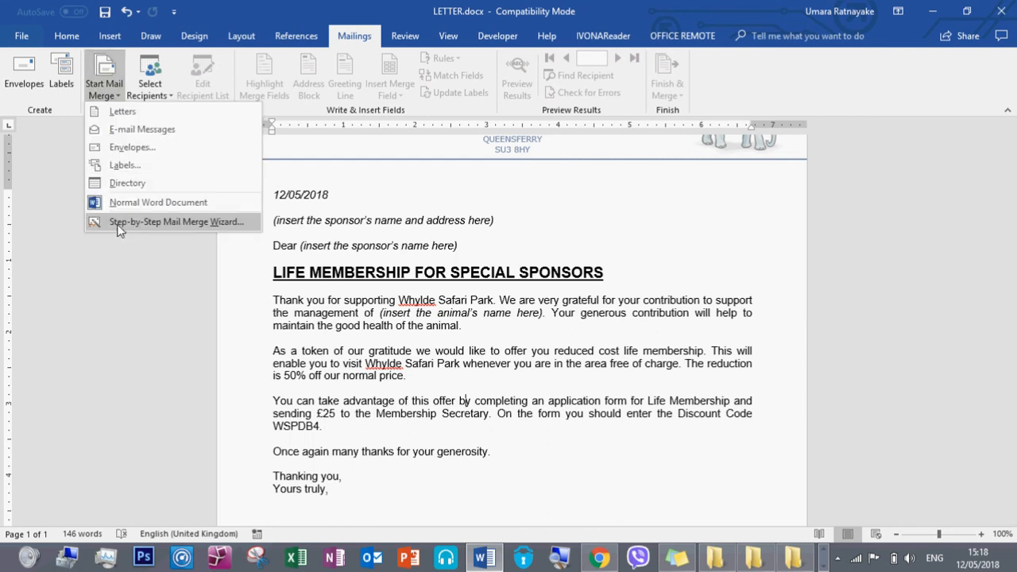
left_click(159, 222)
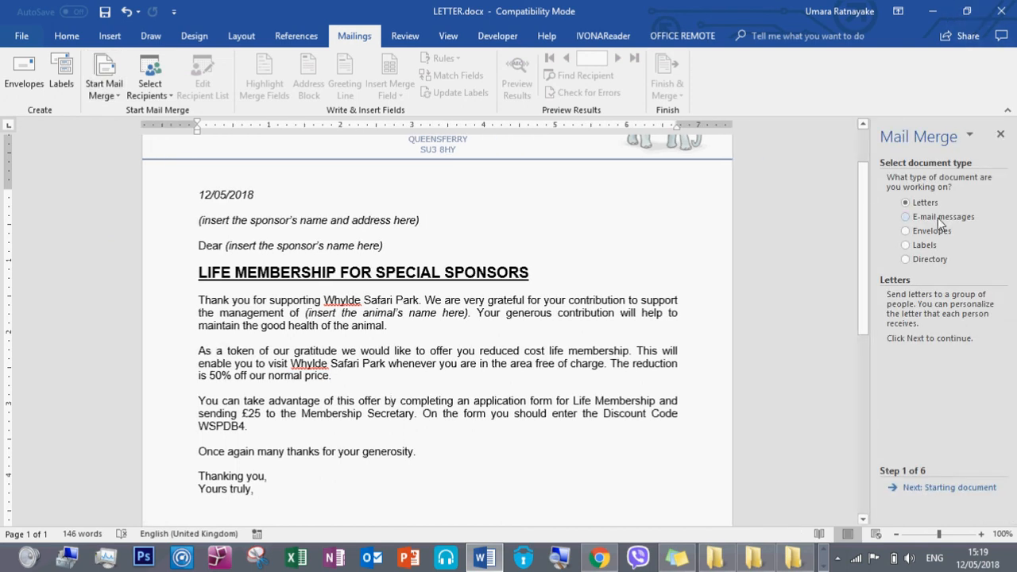
left_click(950, 488)
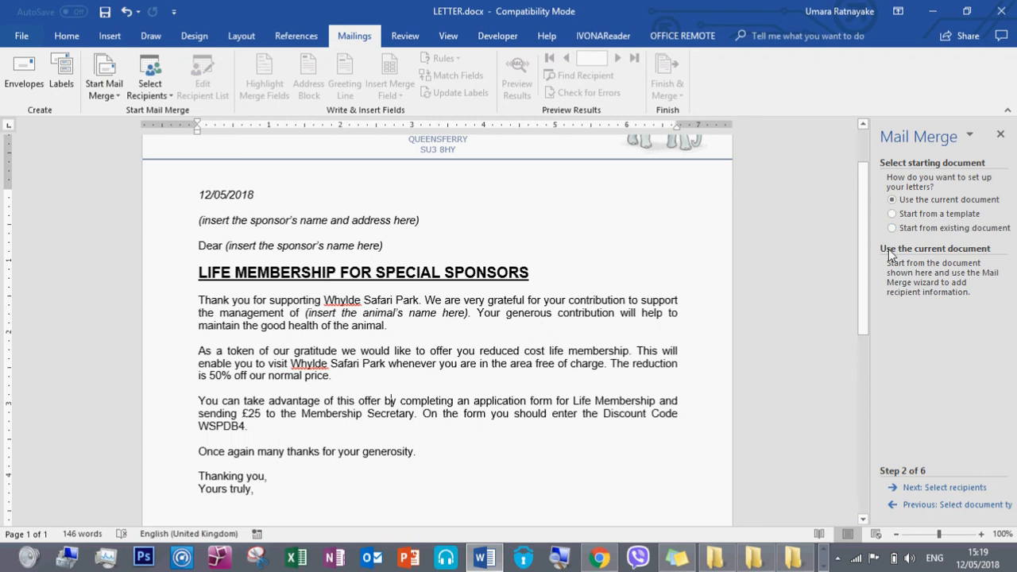
left_click(926, 489)
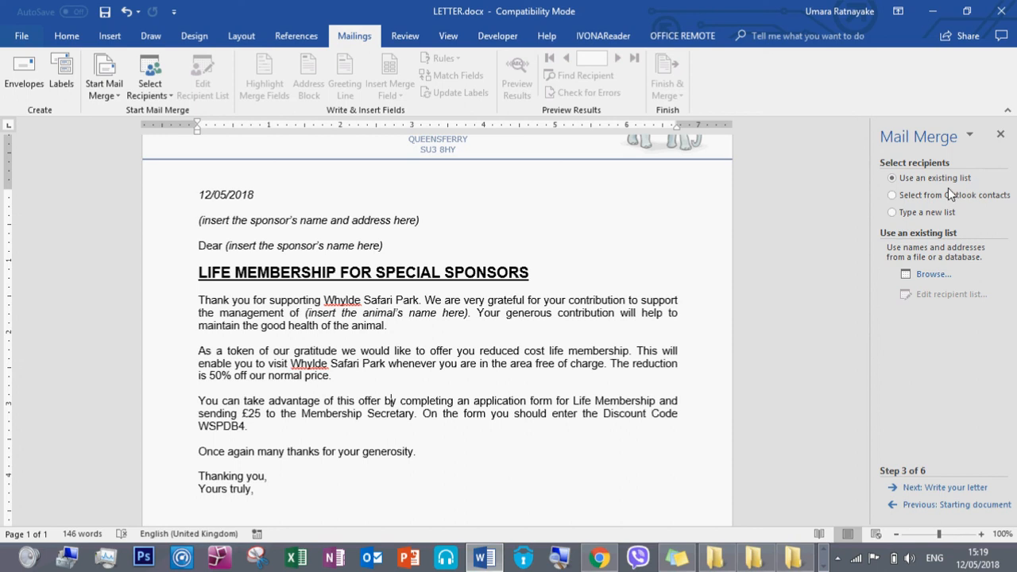
Browse for an existing recipient list and copy the path of the 2010 folder inside 2013-db from File Explorer
left_click(933, 275)
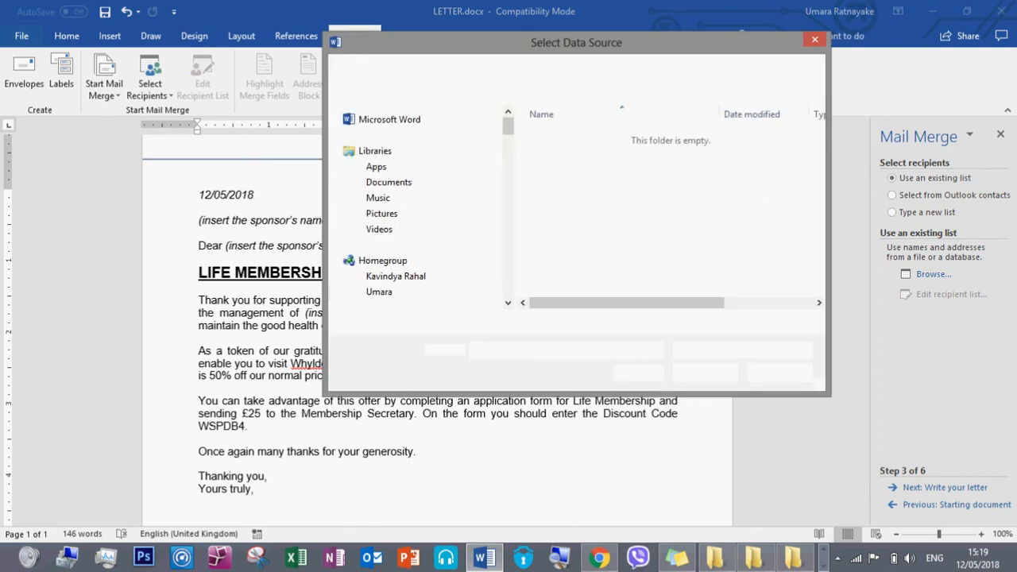
left_click(764, 561)
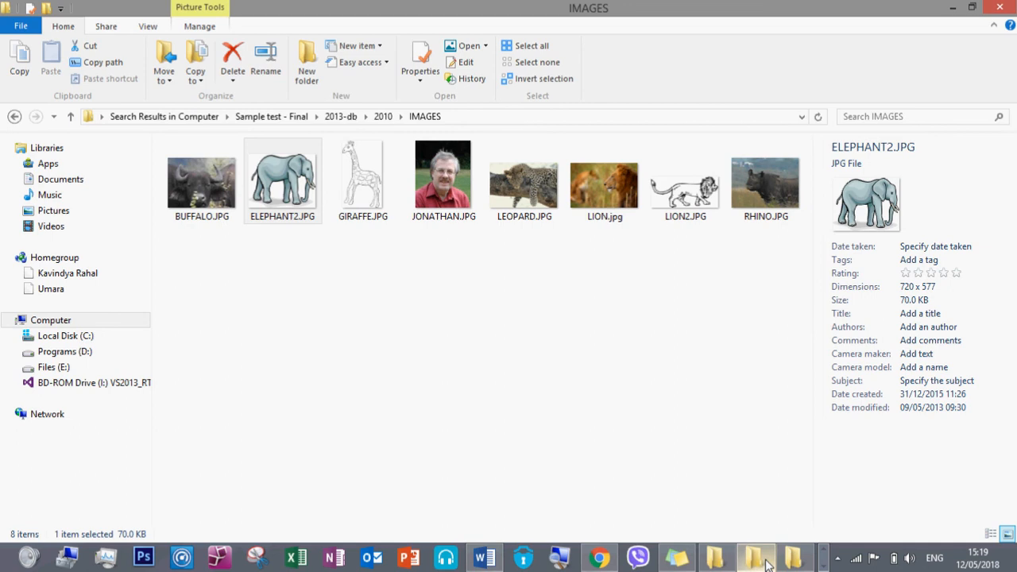
left_click(475, 118)
left_click(423, 297)
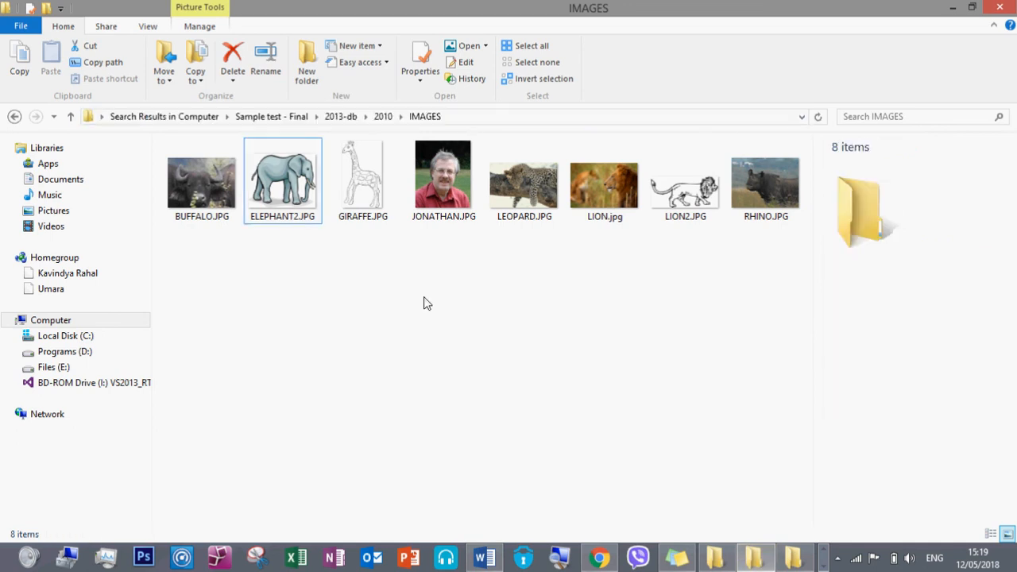
key("BackSpace")
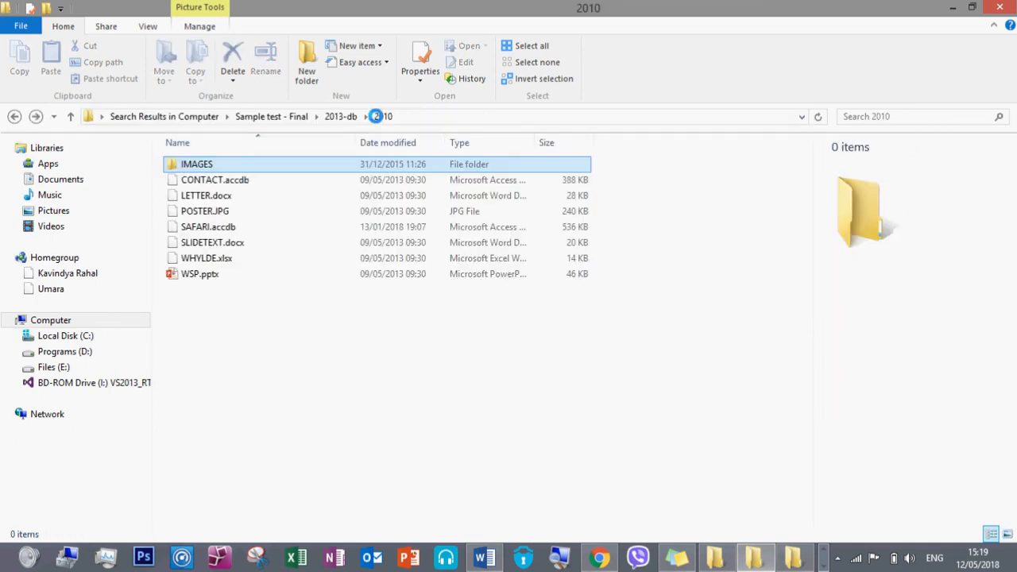
left_click(415, 124)
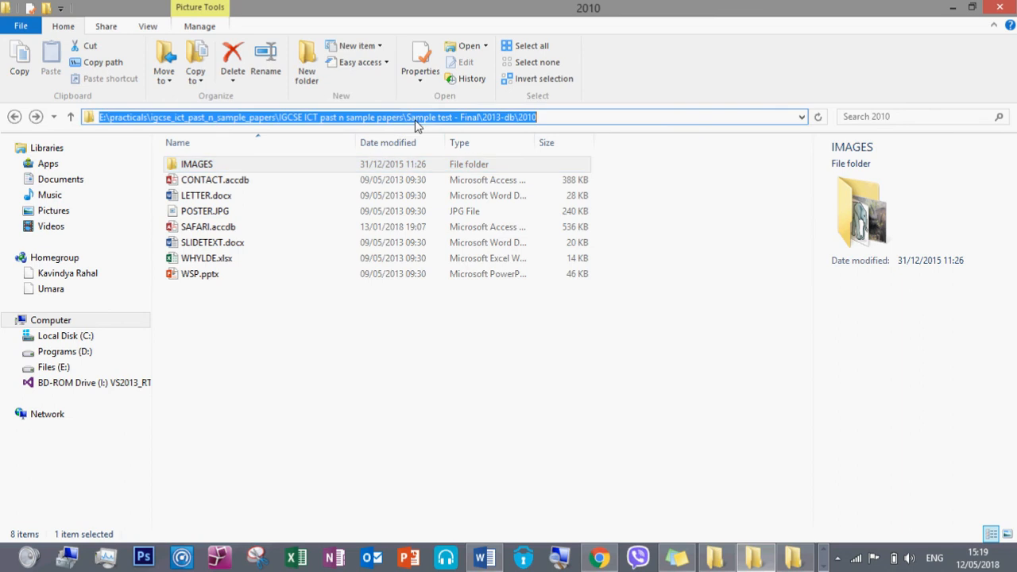
left_click(953, 7)
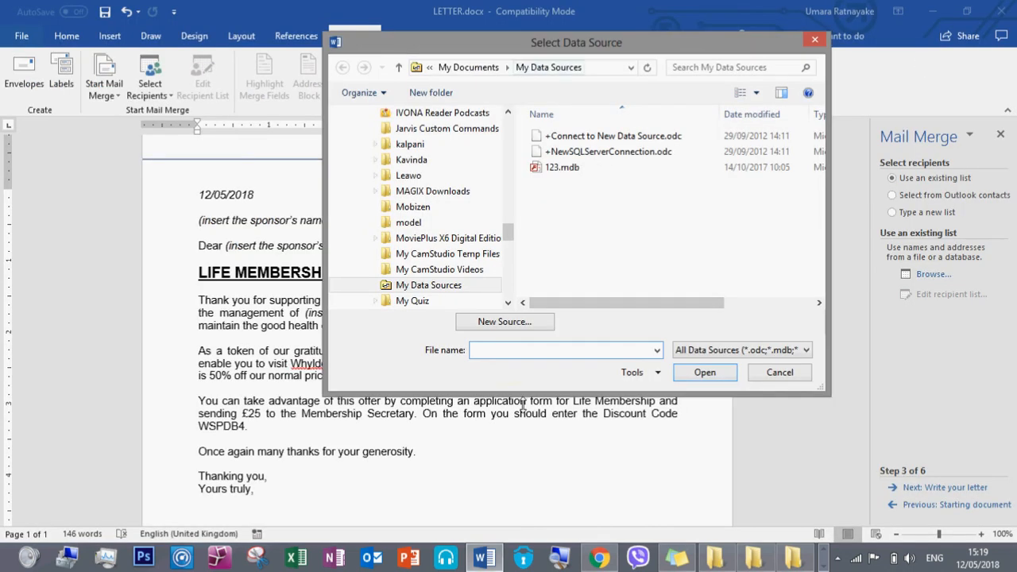
Go to the copied 2010 folder path and open CONTACT.accdb as the mail merge data source
key("ctrl+v")
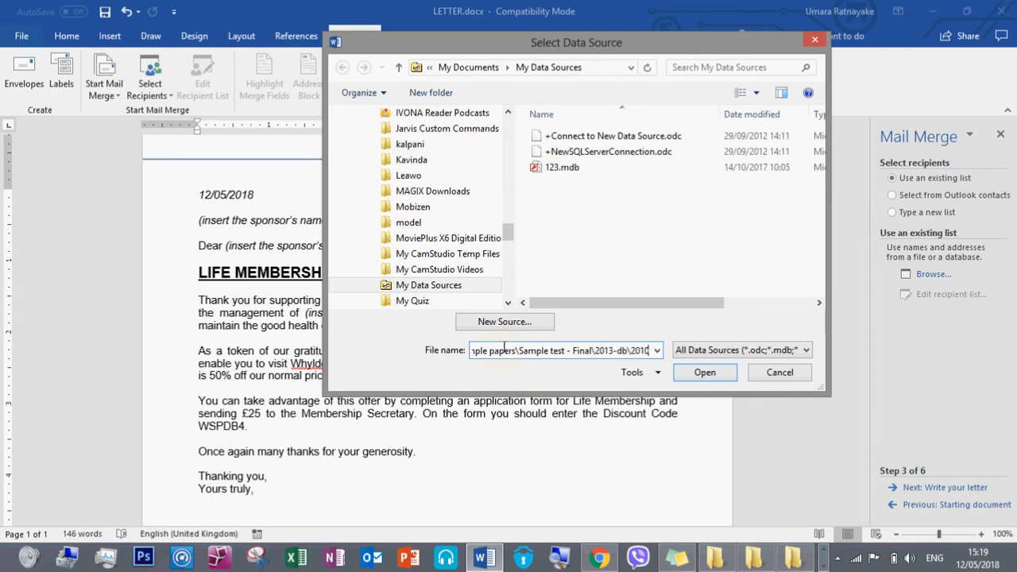
key("ctrl+a")
key("Return")
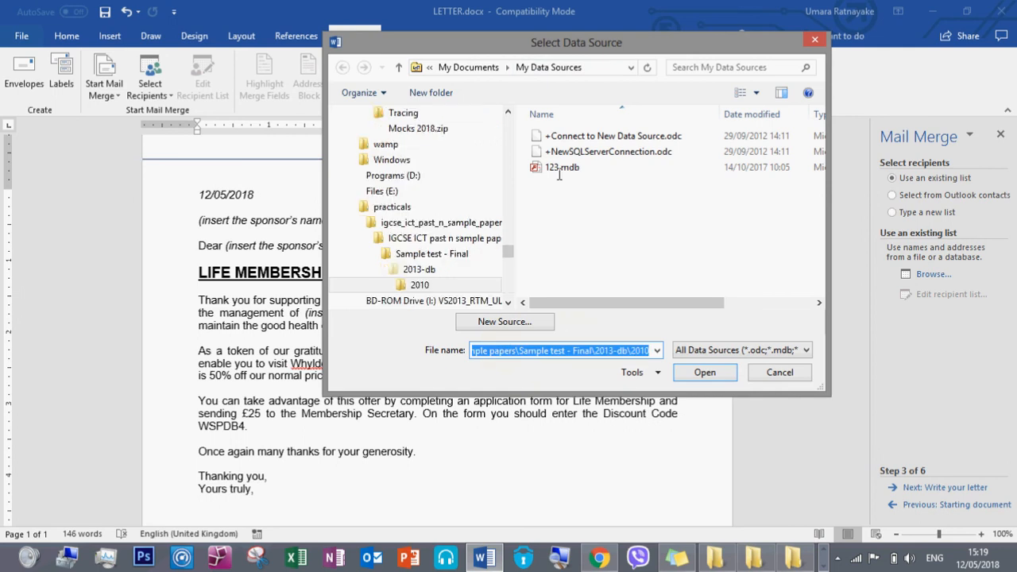
left_click(549, 156)
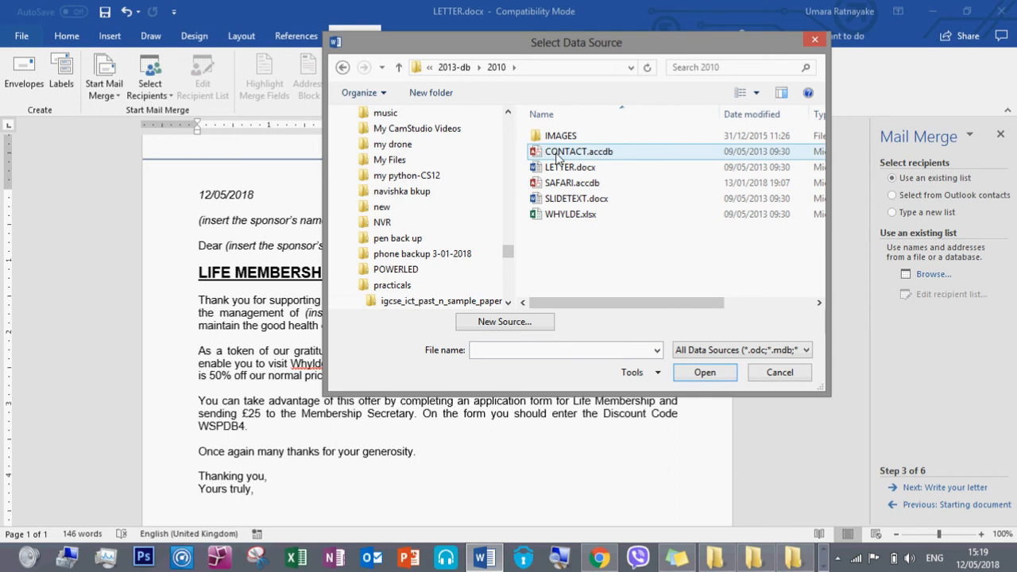
double_click(556, 154)
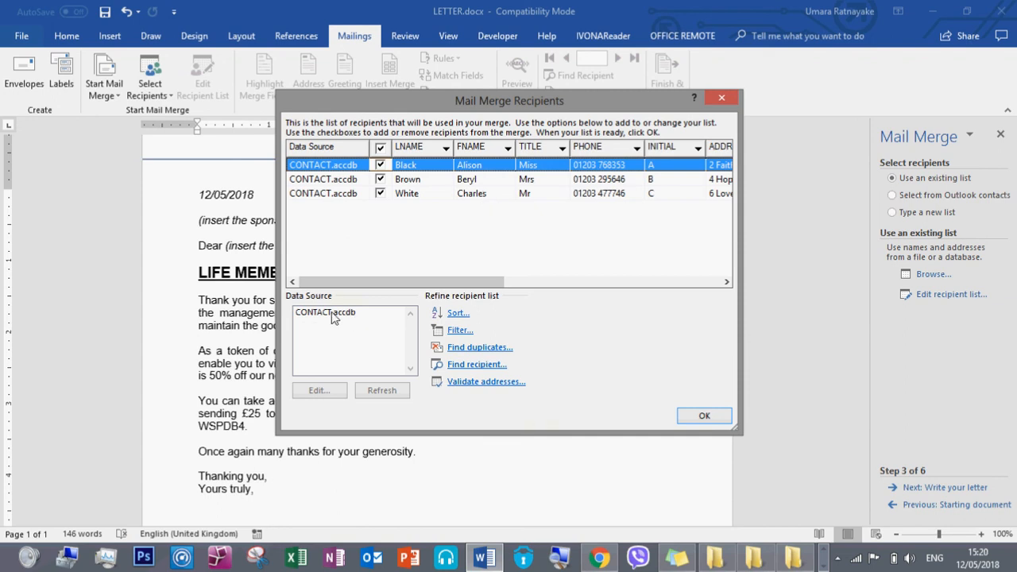
Examine the sponsor records in the recipient list and in the CONTACT.accdb data source editor, and close the editor without saving changes
left_click(406, 183)
left_click(404, 193)
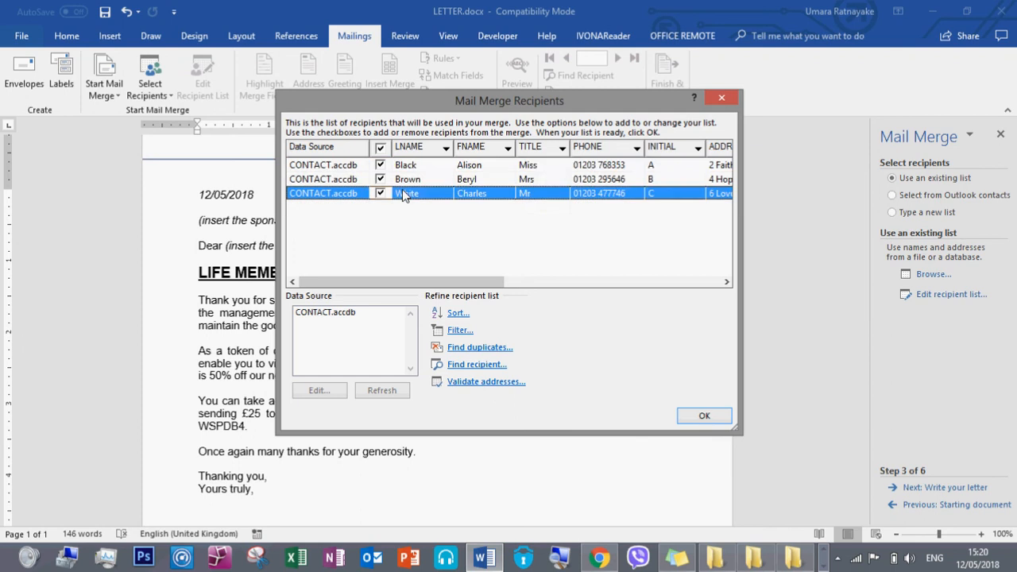
left_click(399, 167)
left_click(406, 181)
left_click(405, 194)
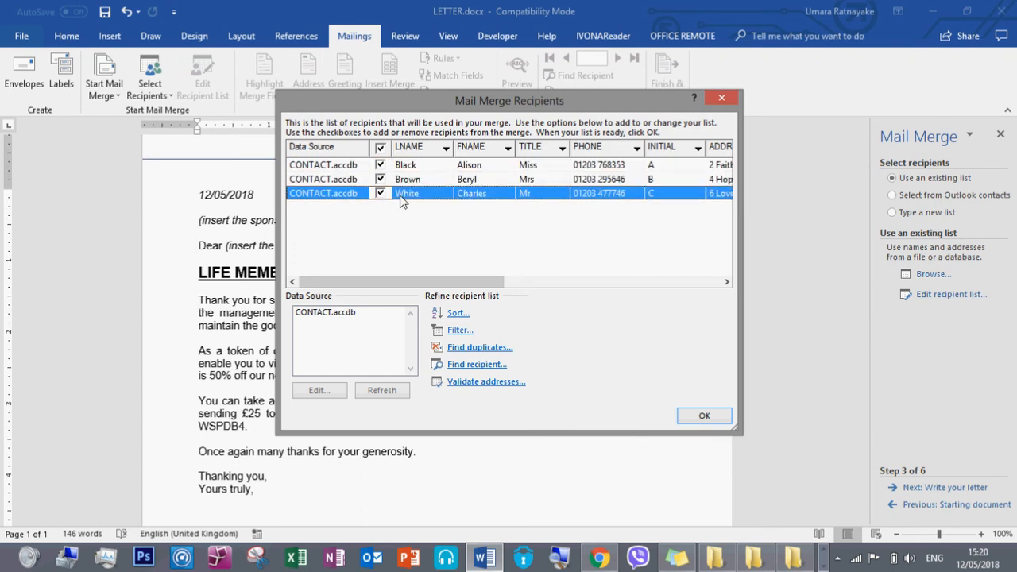
left_click(316, 314)
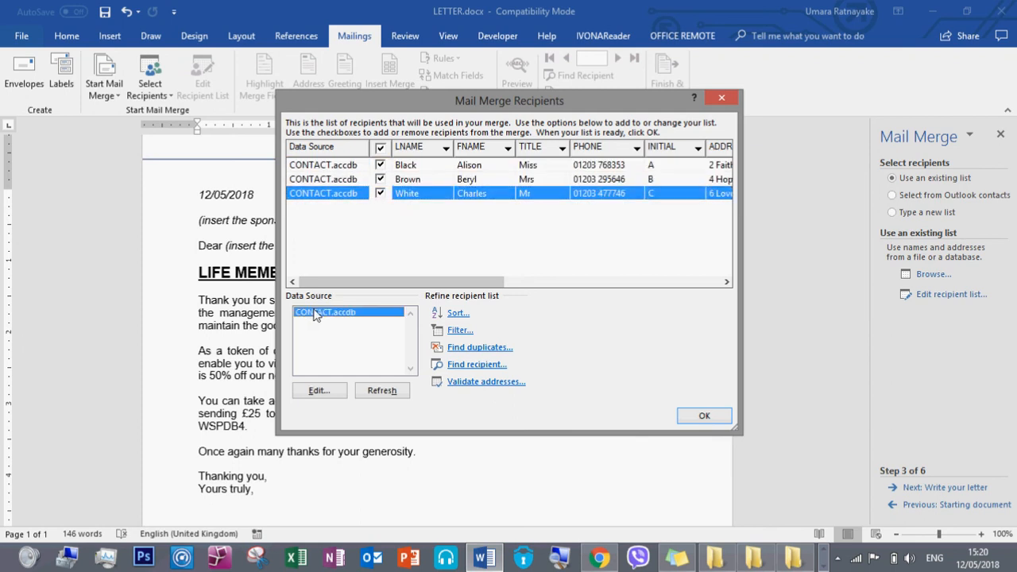
left_click(326, 392)
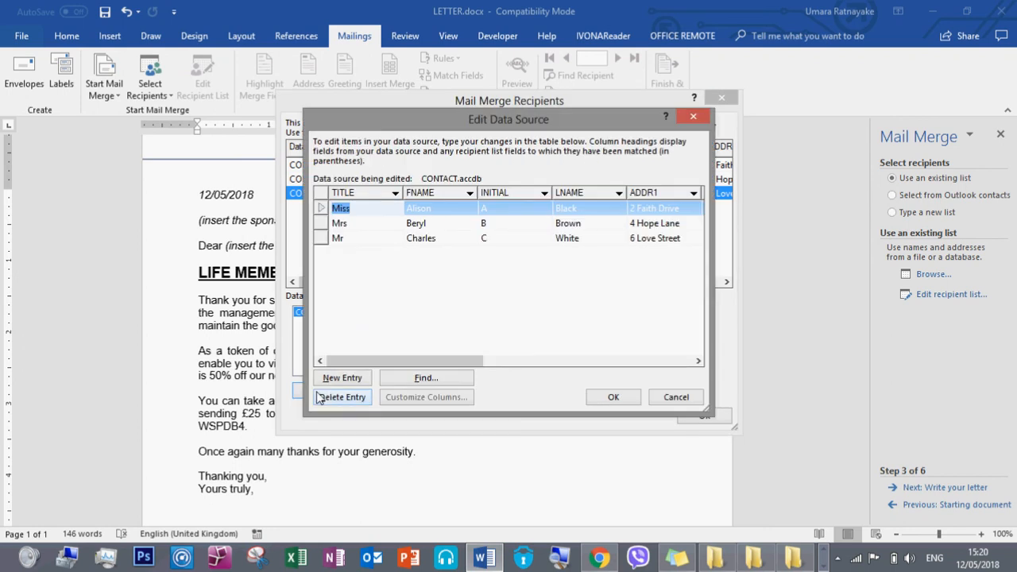
left_click(419, 208)
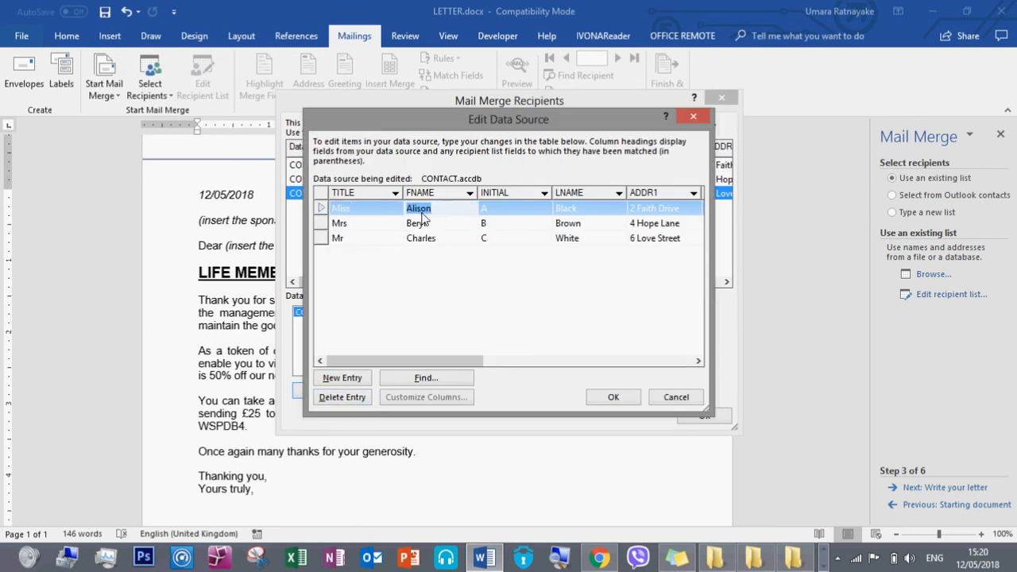
left_click(437, 208)
left_click(504, 256)
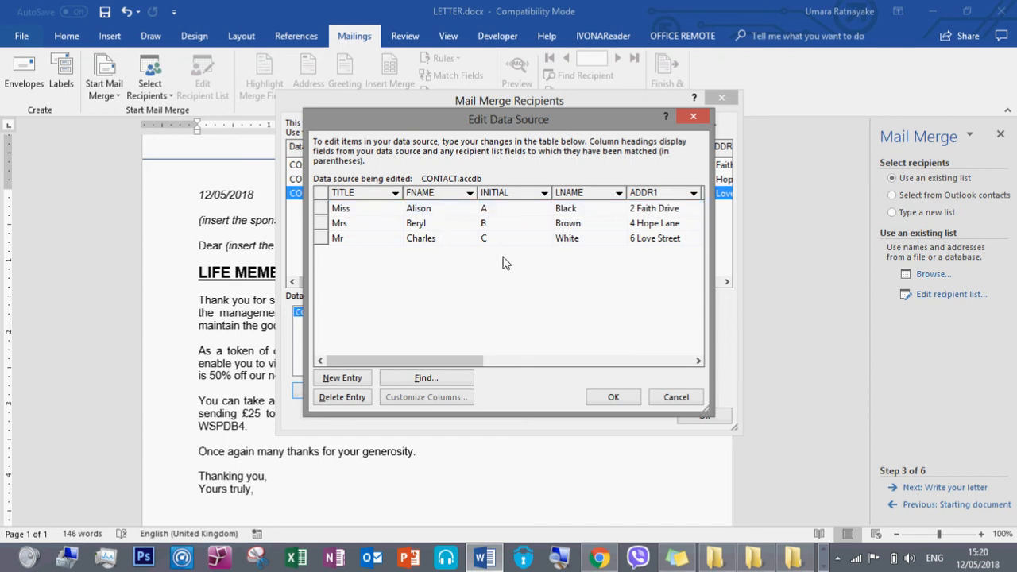
left_click(685, 401)
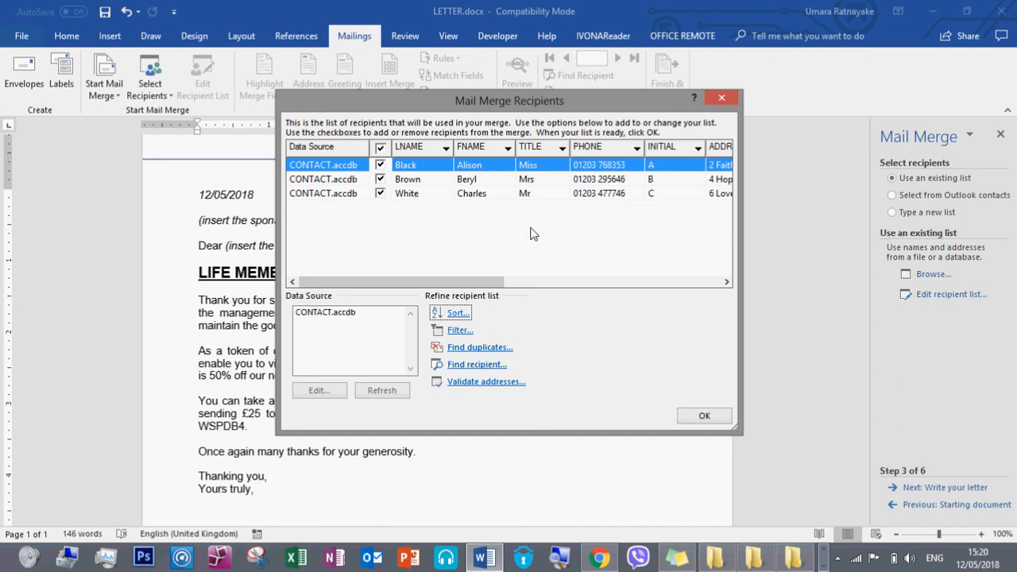
left_click(459, 332)
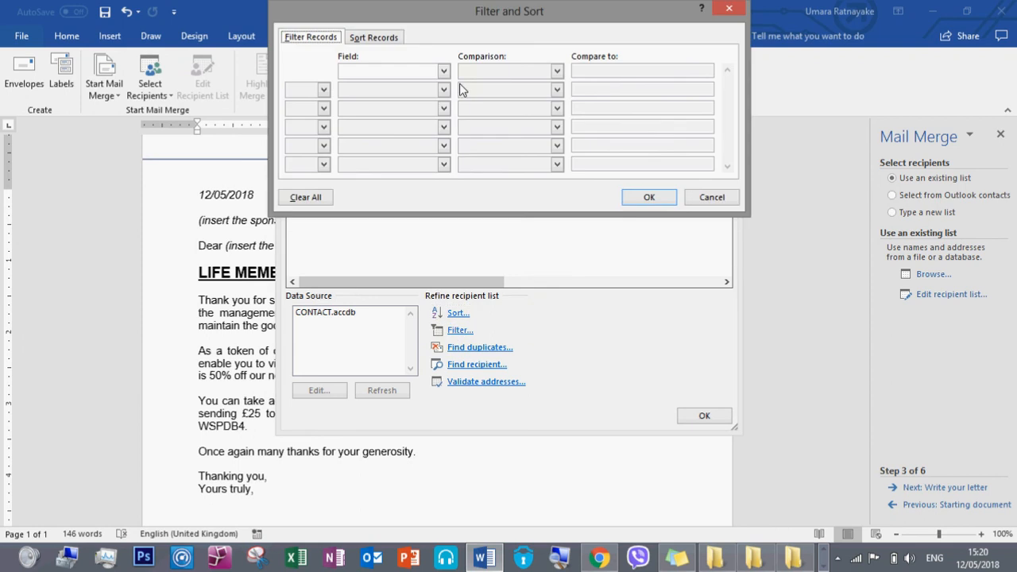
left_click(443, 73)
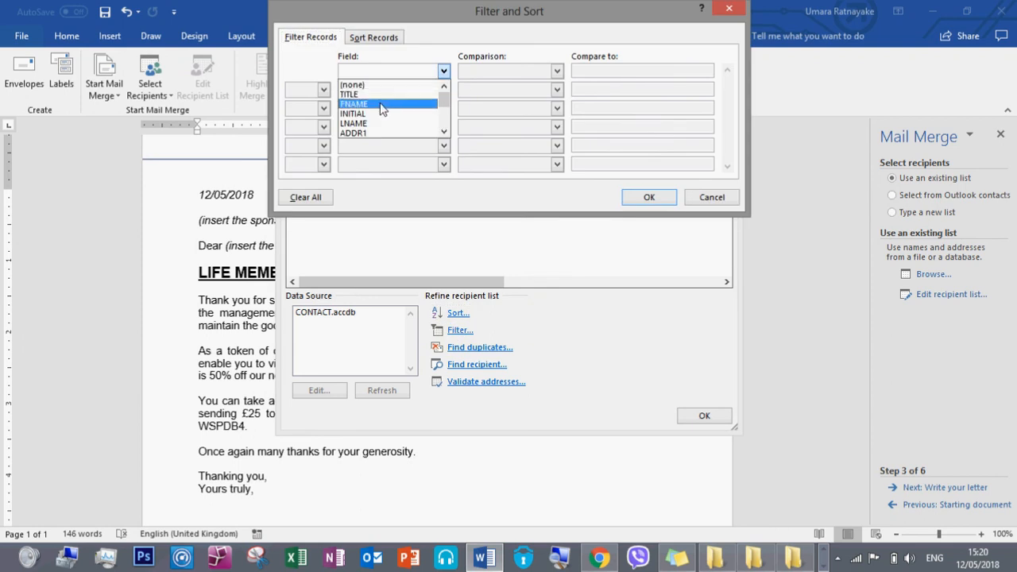
left_click(379, 104)
left_click(556, 71)
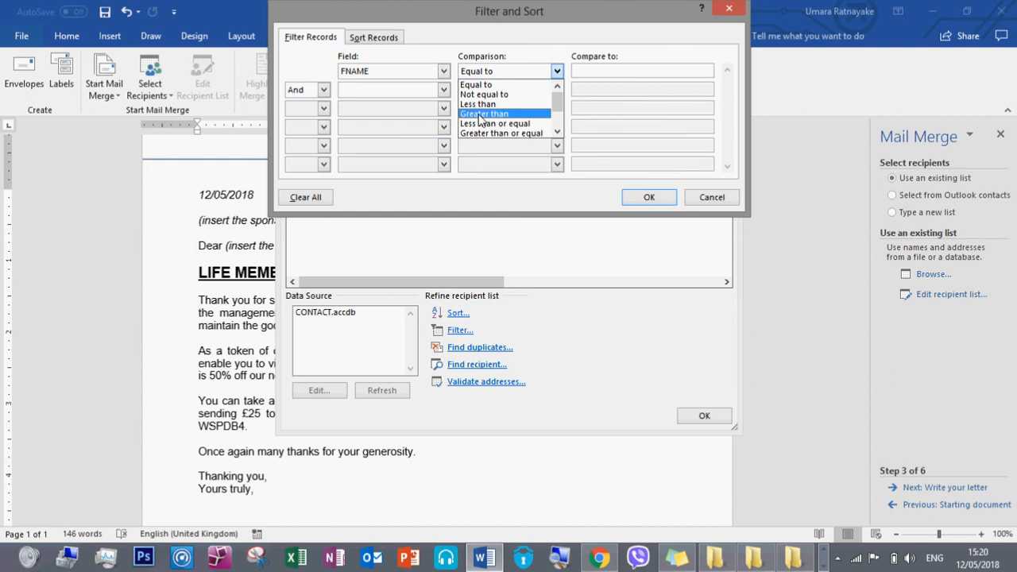
left_click_drag(559, 113, 559, 126)
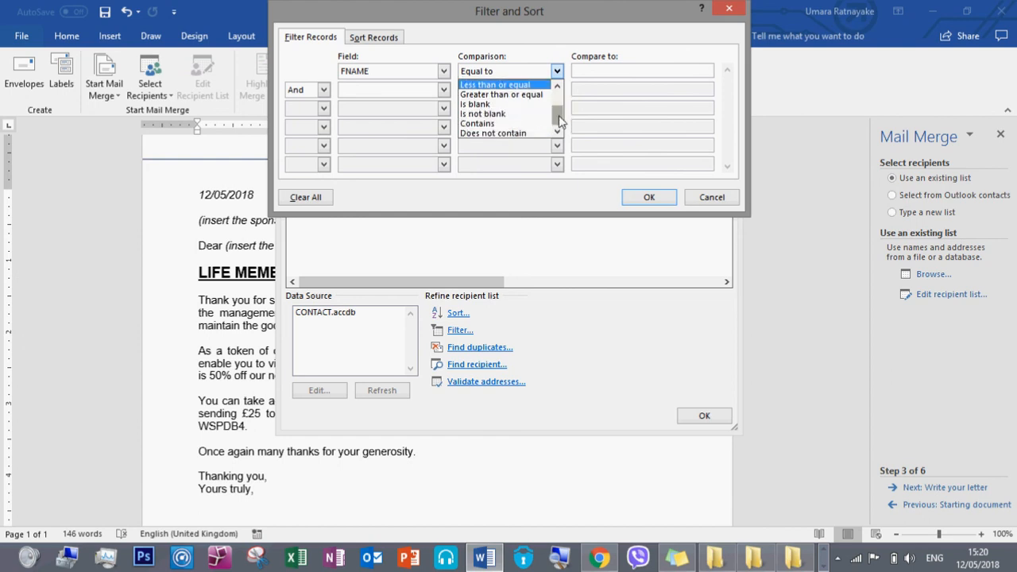
left_click_drag(557, 118, 557, 100)
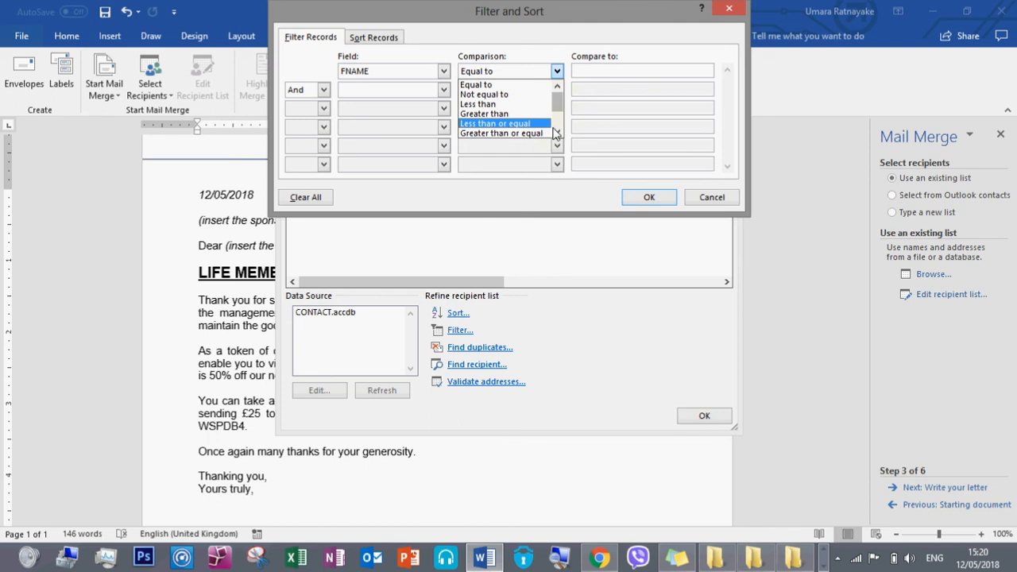
left_click(323, 93)
left_click(323, 93)
left_click(323, 93)
left_click(557, 72)
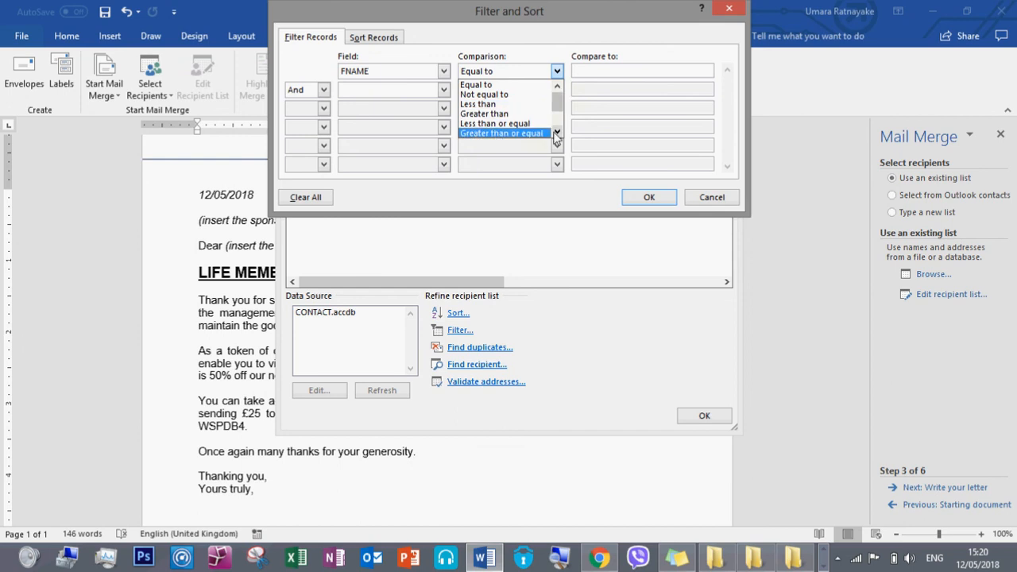
scroll(556, 135, "down", 2)
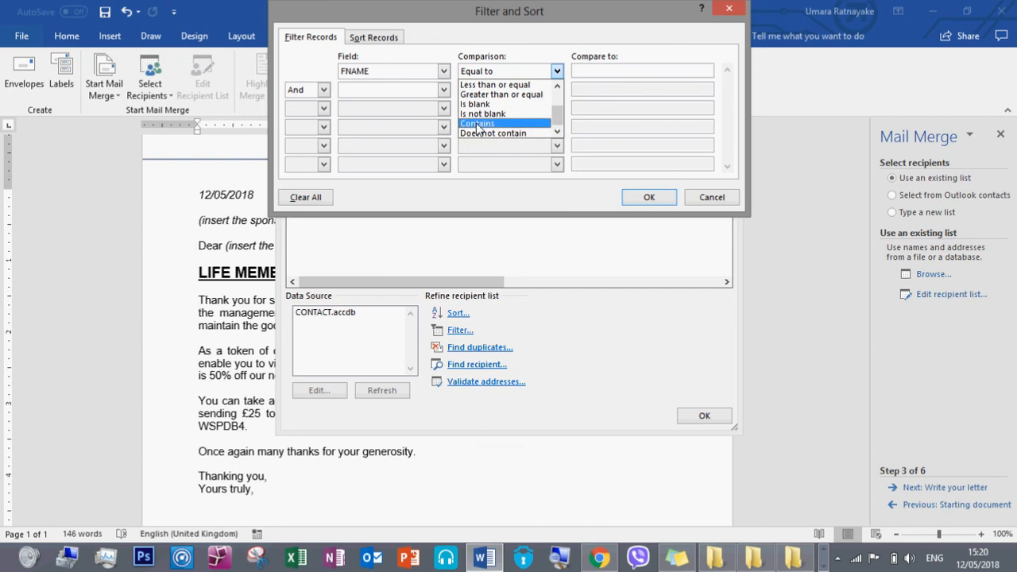
scroll(560, 91, "up", 1)
scroll(559, 90, "up", 1)
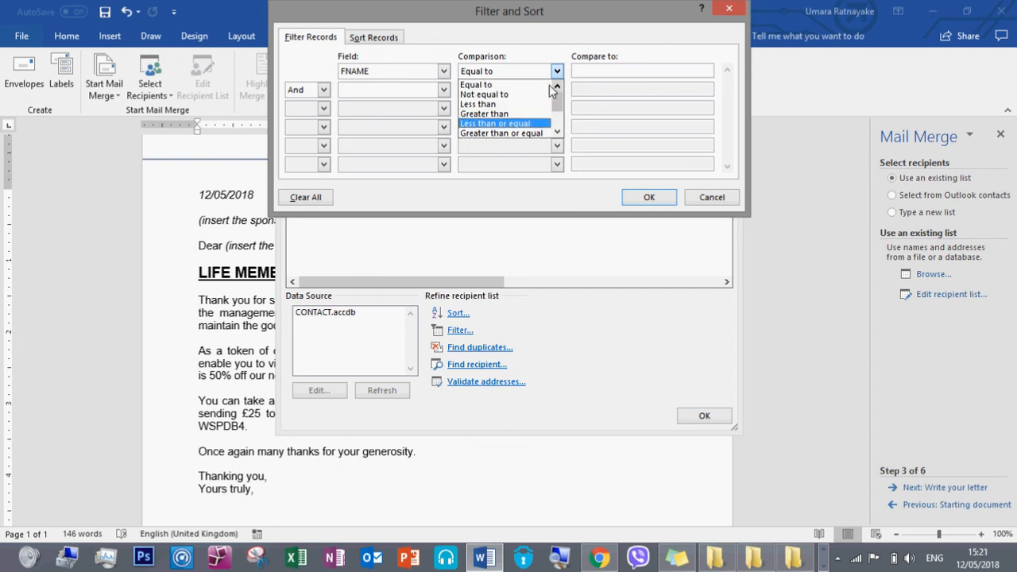
left_click(499, 93)
left_click(548, 71)
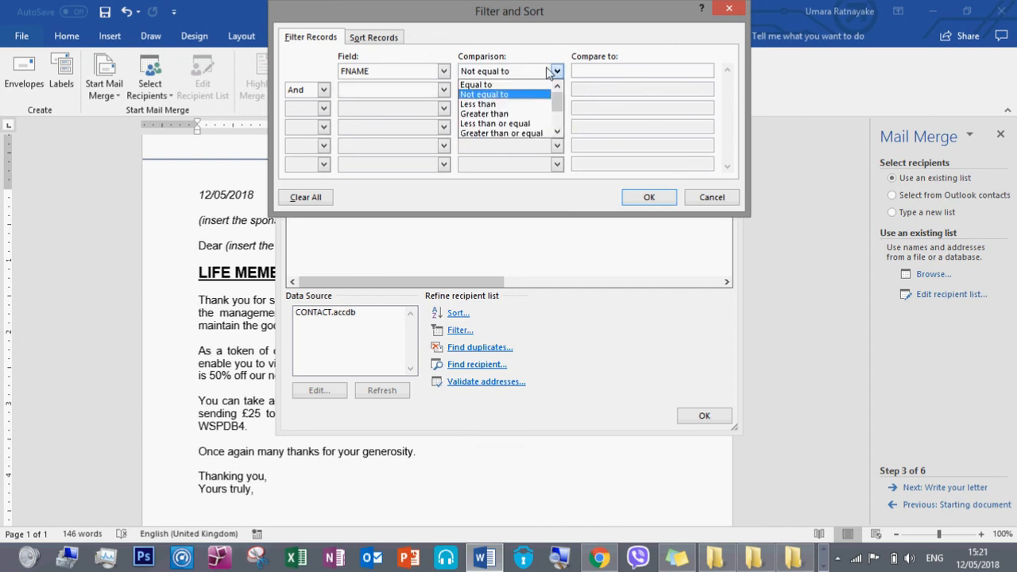
left_click(517, 84)
left_click(579, 70)
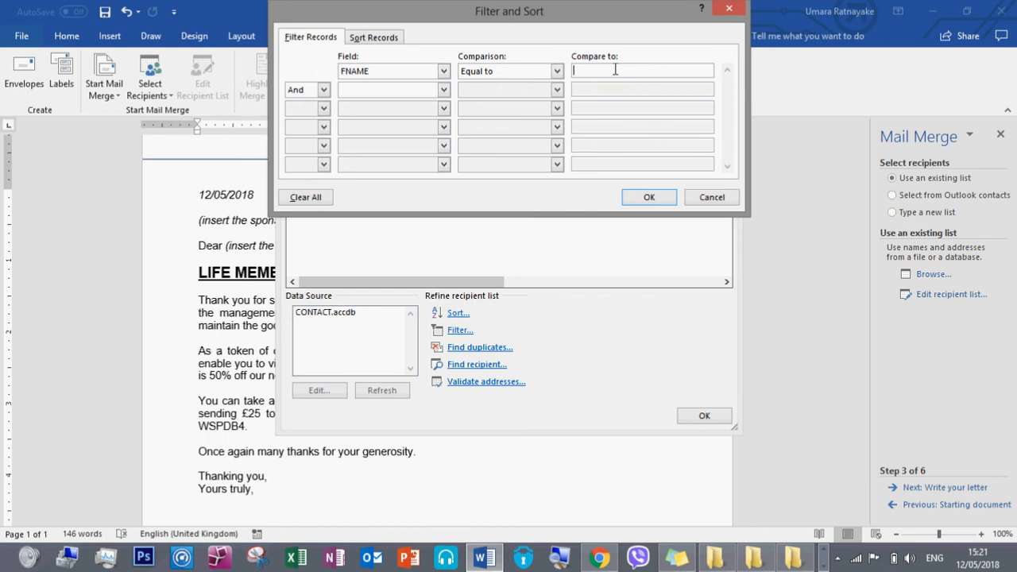
type("dv")
key("BackSpace")
type("avid")
left_click(709, 198)
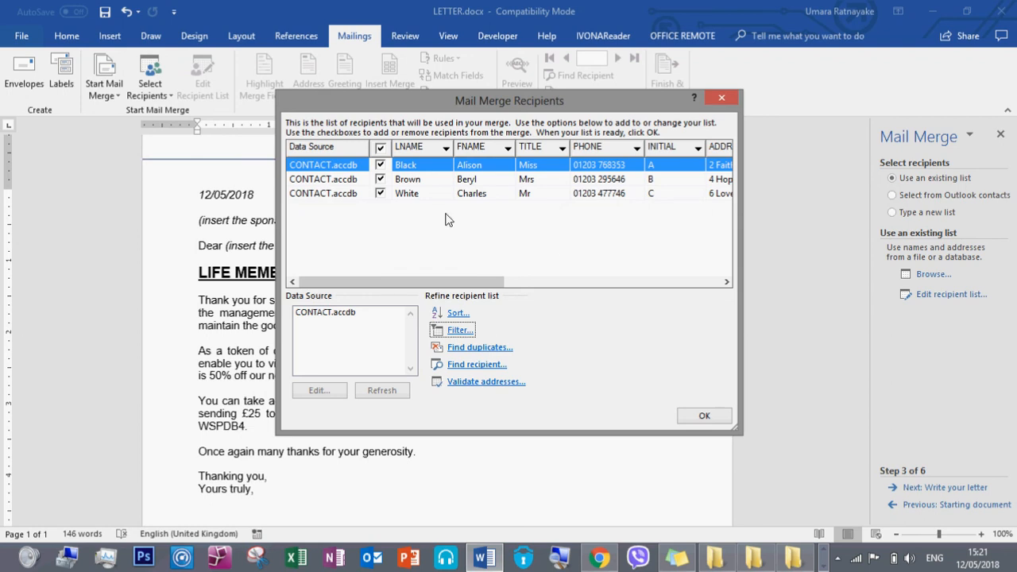
Accept the full recipient list and advance the mail merge wizard to writing the letter
left_click(704, 416)
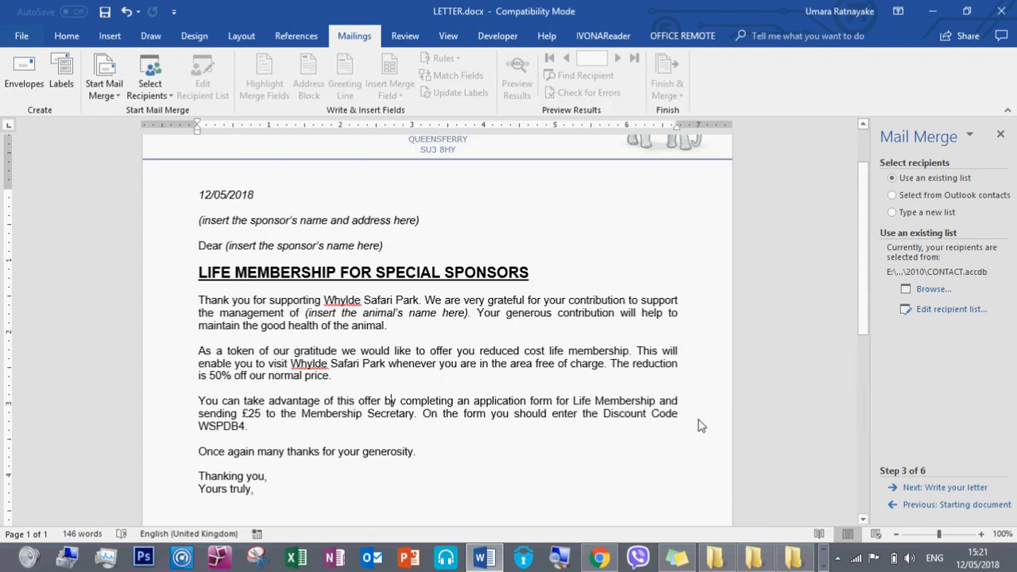
left_click(948, 490)
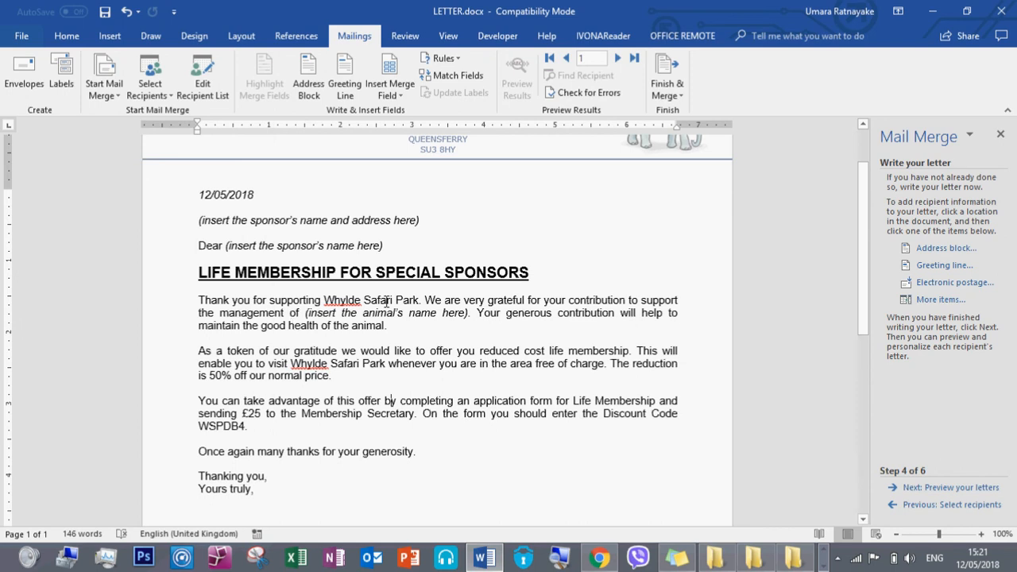
Replace the text "(insert the sponsor's name" above the salutation with the FNAME and LNAME merge fields
scroll(488, 263, "up", 2)
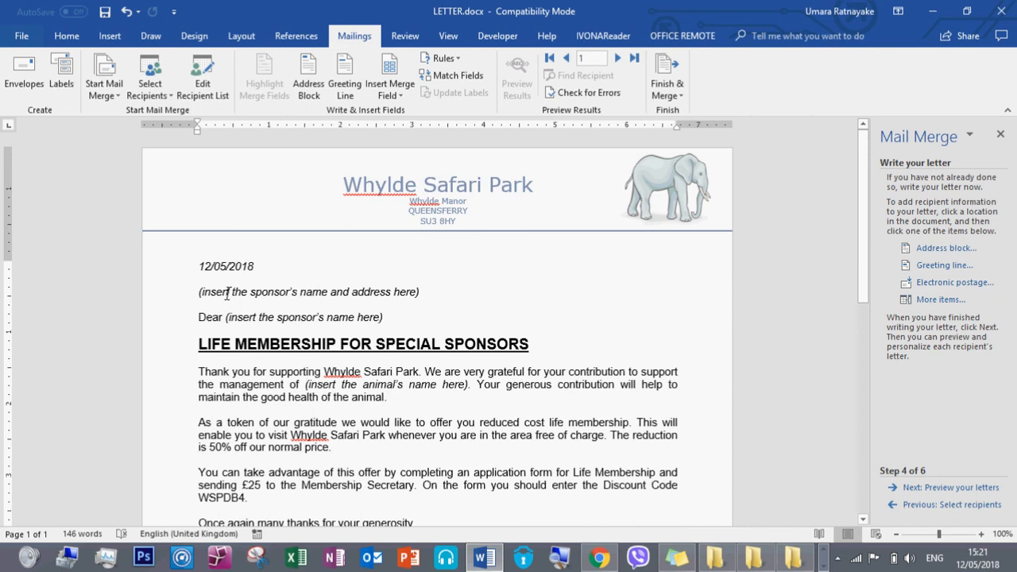
left_click_drag(190, 293, 328, 294)
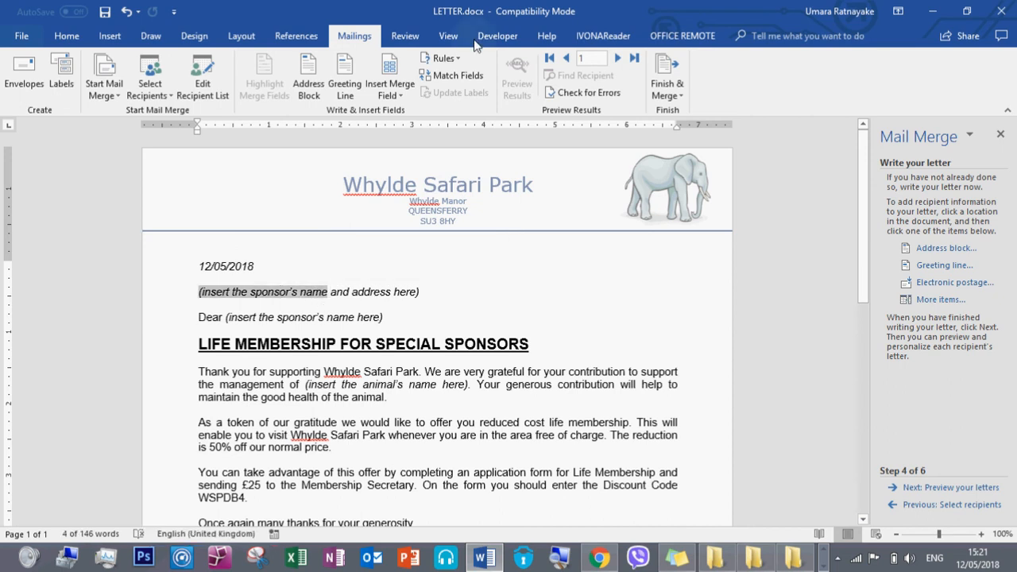
left_click(405, 98)
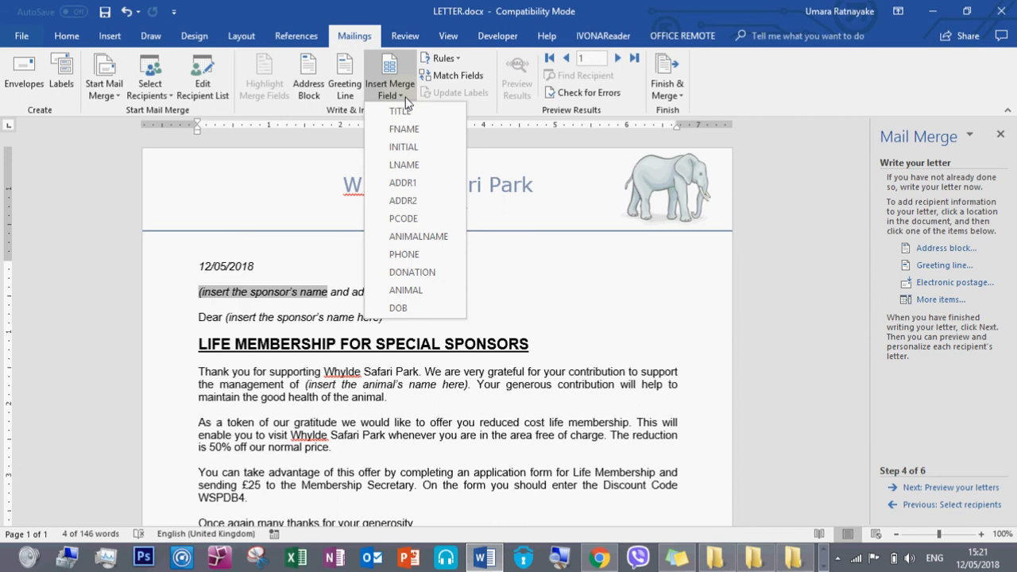
left_click(429, 137)
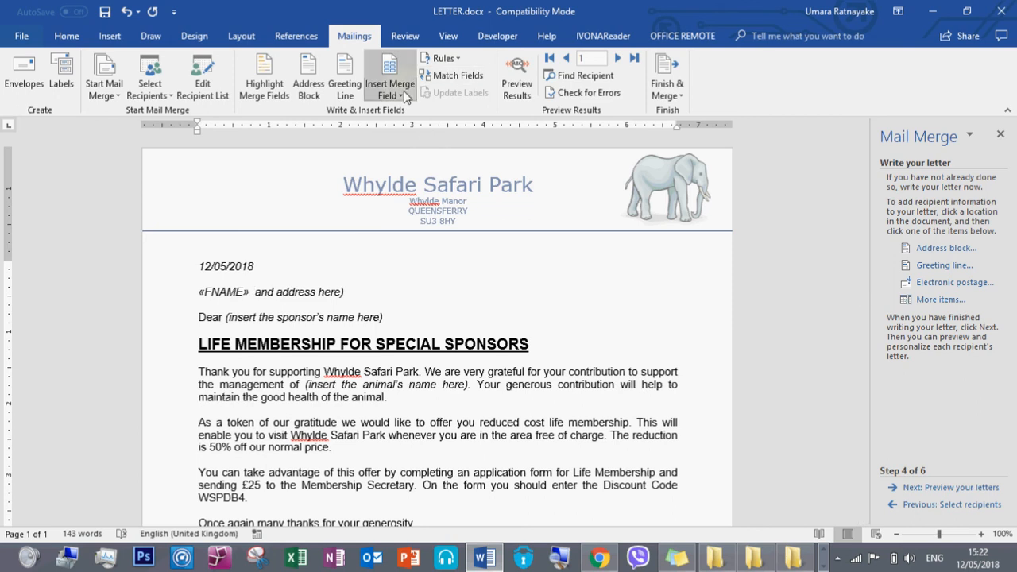
left_click(404, 91)
left_click(403, 165)
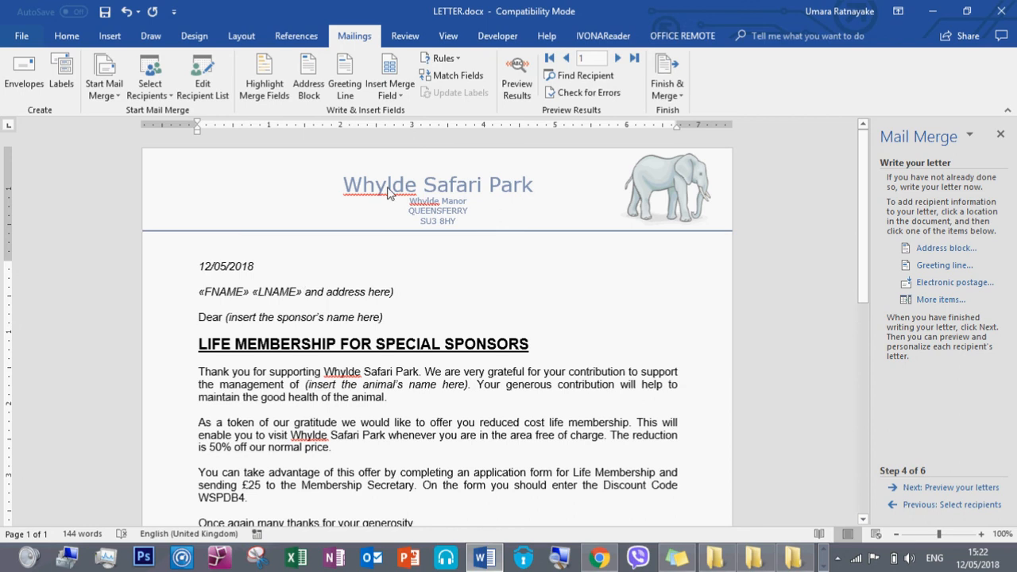
Delete the remaining text "and address here)" and insert the ADDR1 merge field on a new line below the name fields
left_click_drag(305, 295, 402, 296)
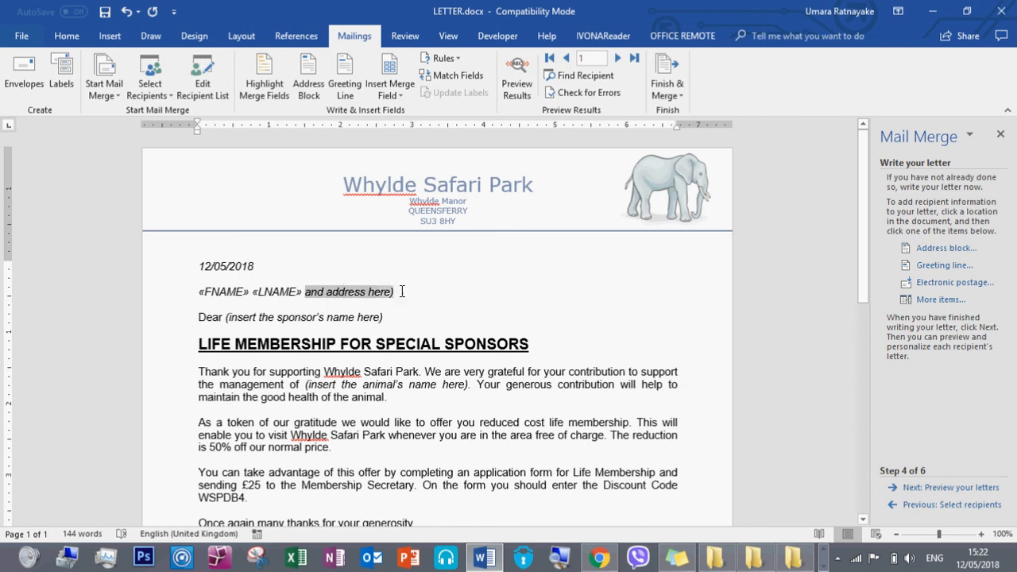
key("Delete")
key("Return")
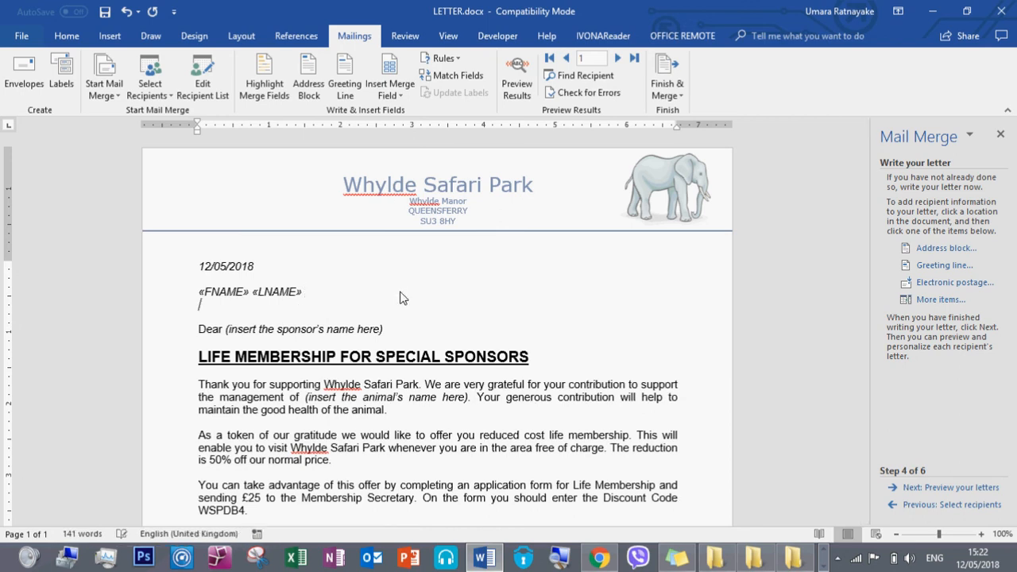
left_click(405, 92)
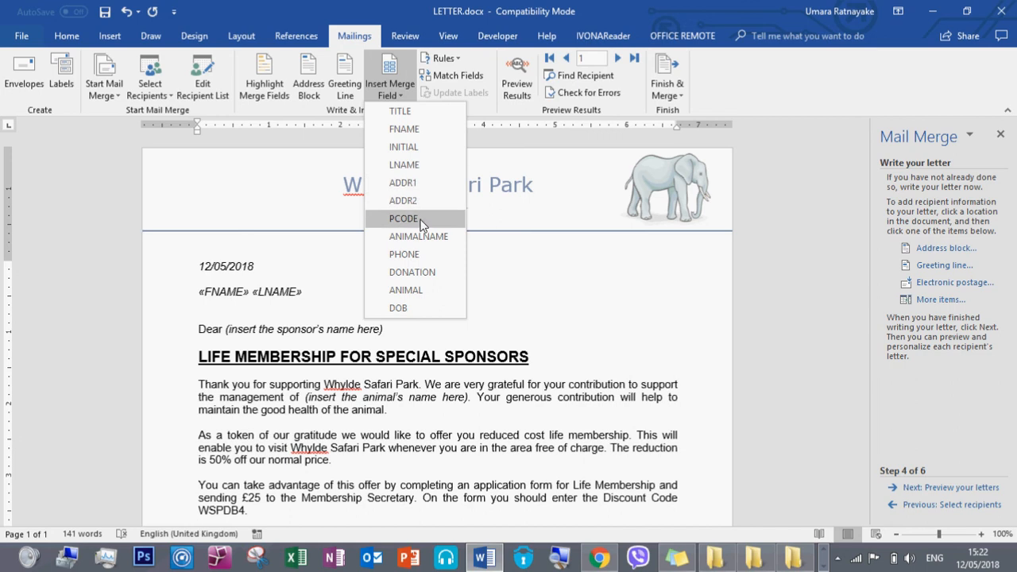
left_click(417, 191)
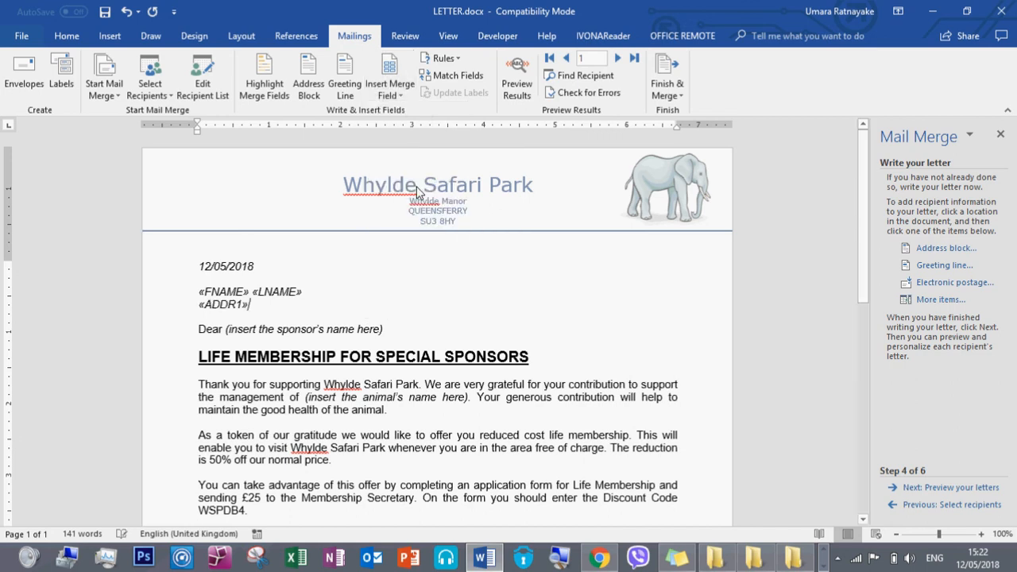
Insert the ADDR2 and PCODE merge fields on separate lines below ADDR1
key("Return")
left_click(396, 89)
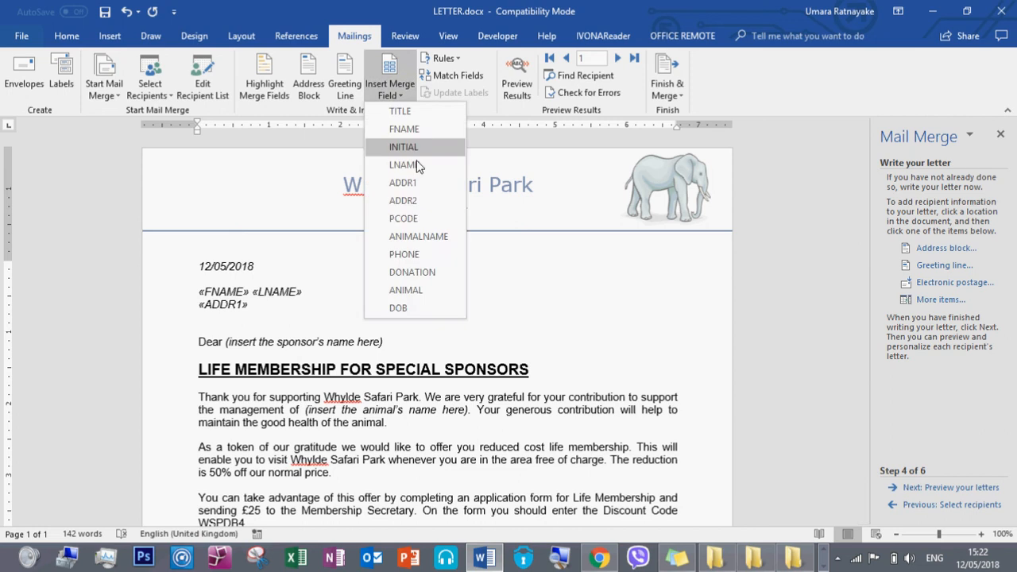
left_click(414, 184)
key("Return")
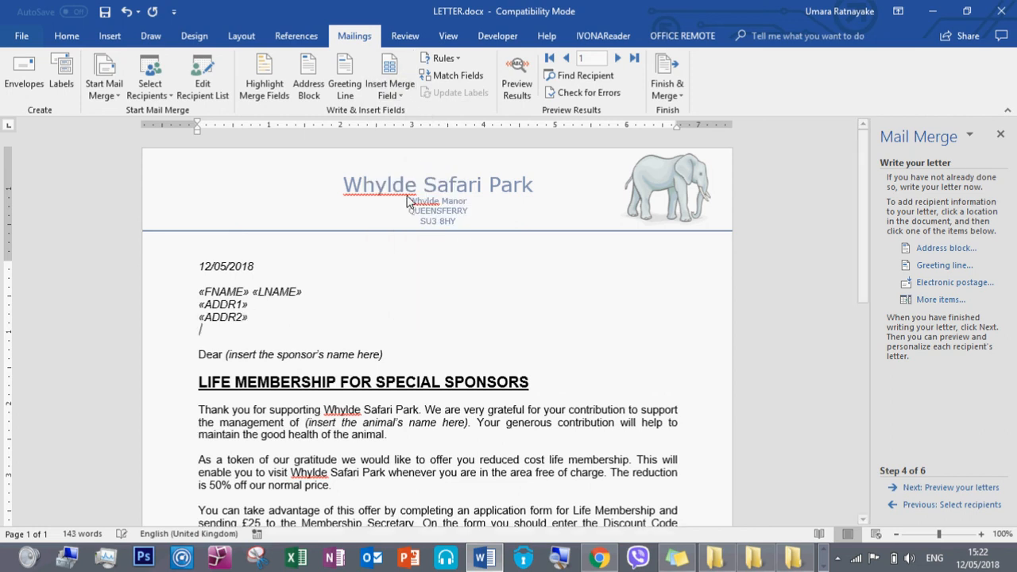
left_click(401, 94)
left_click(404, 219)
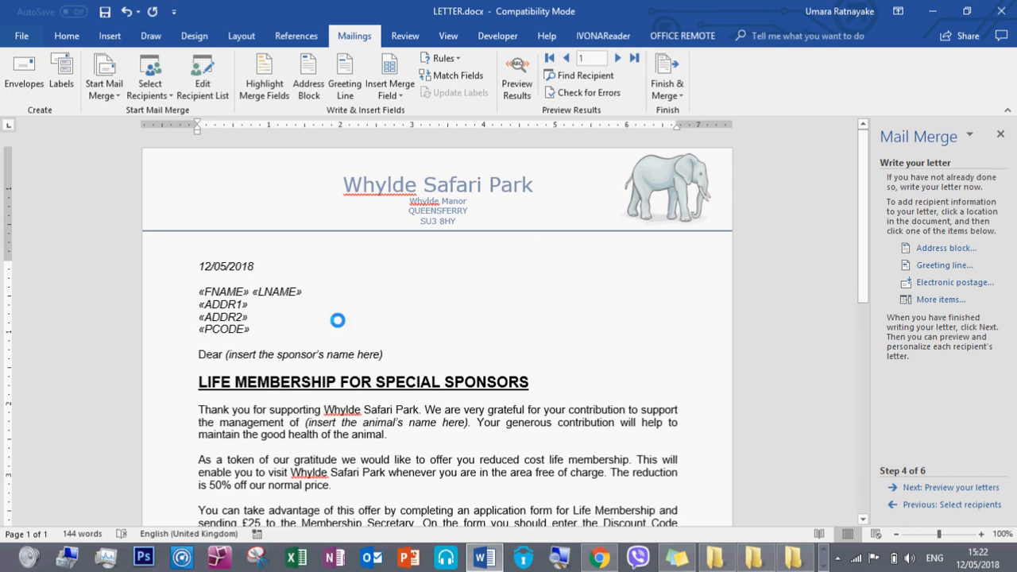
Check each inserted name, address and postcode merge field above the salutation
left_click(235, 316)
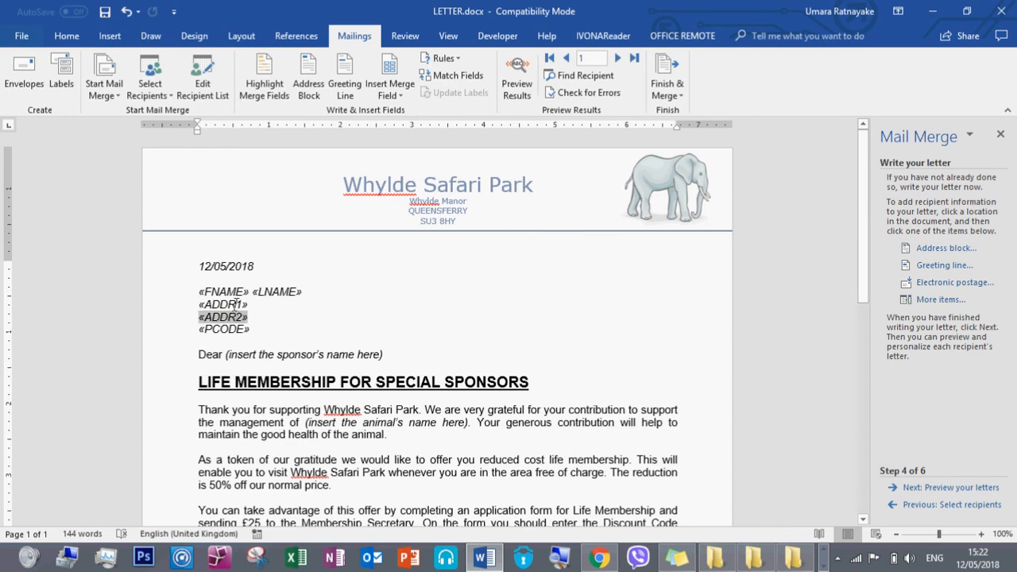
left_click(237, 306)
left_click(265, 292)
left_click(228, 292)
left_click(231, 317)
left_click(232, 340)
left_click(228, 305)
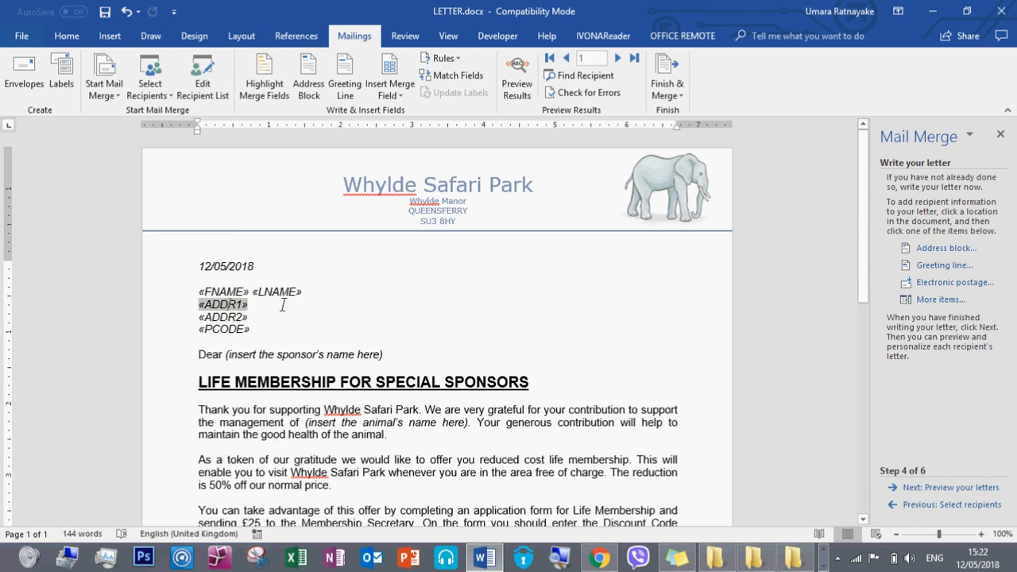
left_click(292, 298)
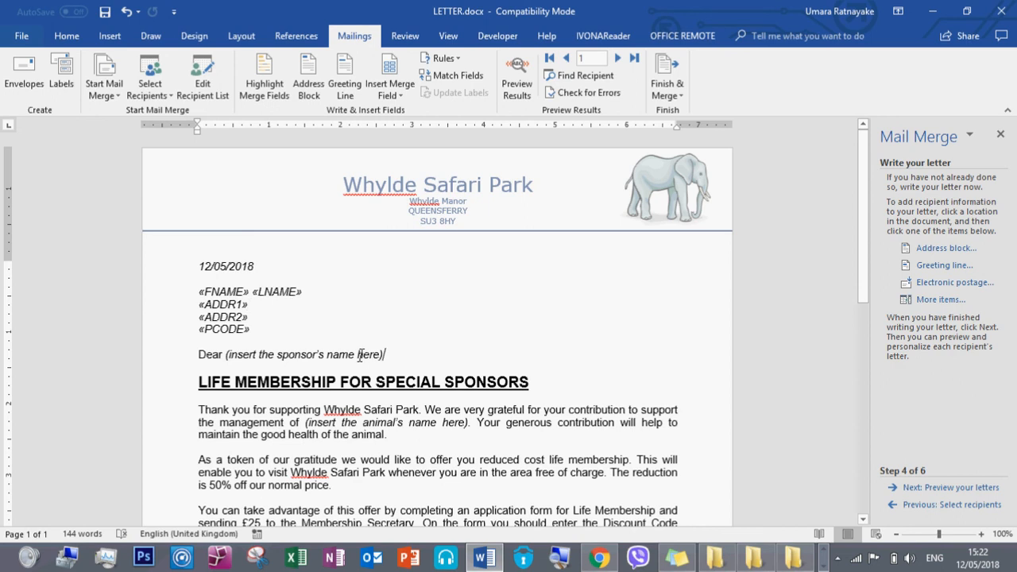
Replace "(insert the sponsor's name here)" after "Dear" with the FNAME and LNAME merge fields separated by a space
left_click_drag(383, 355, 227, 356)
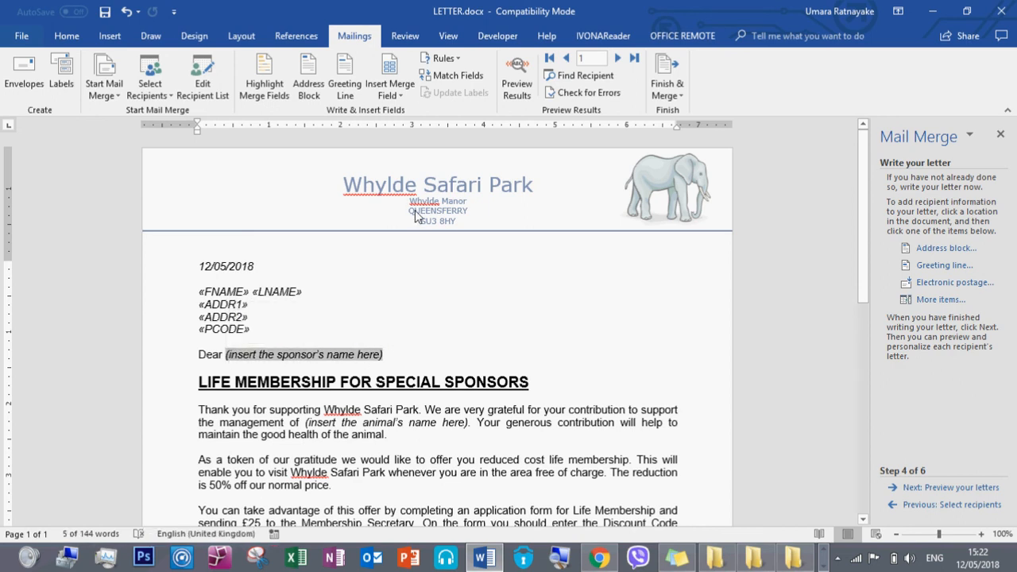
left_click(382, 96)
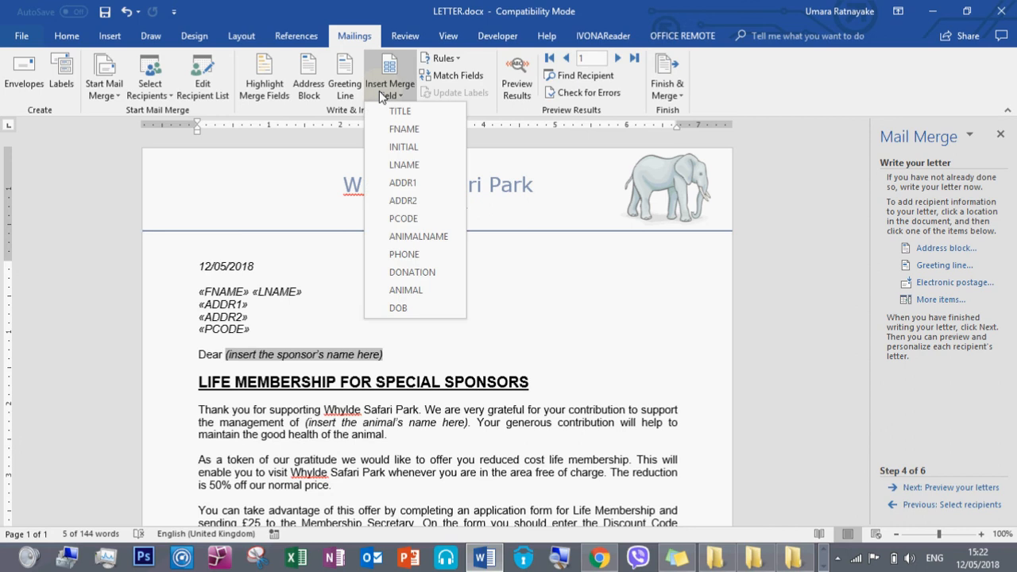
left_click(413, 128)
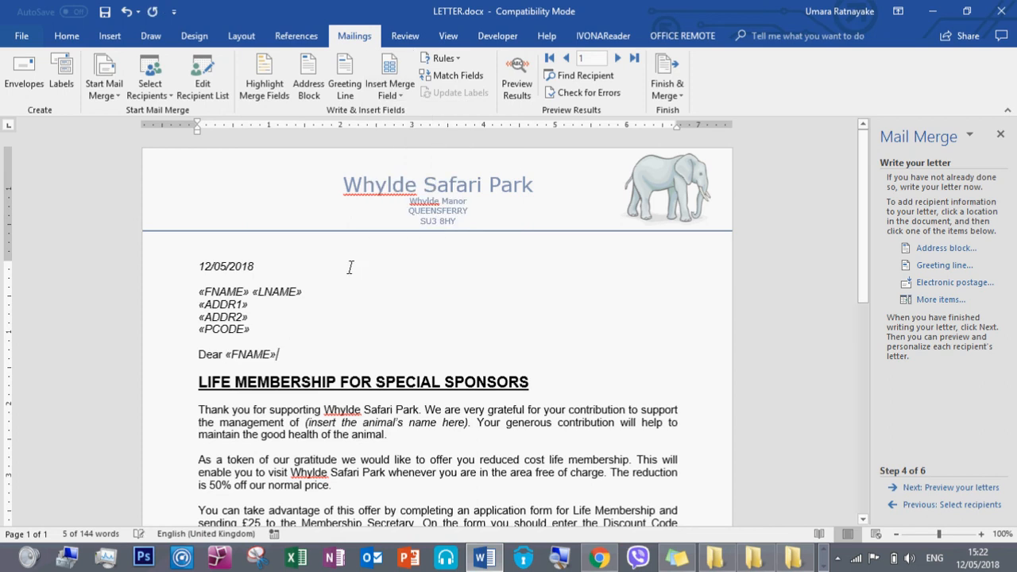
left_click(390, 93)
left_click(406, 163)
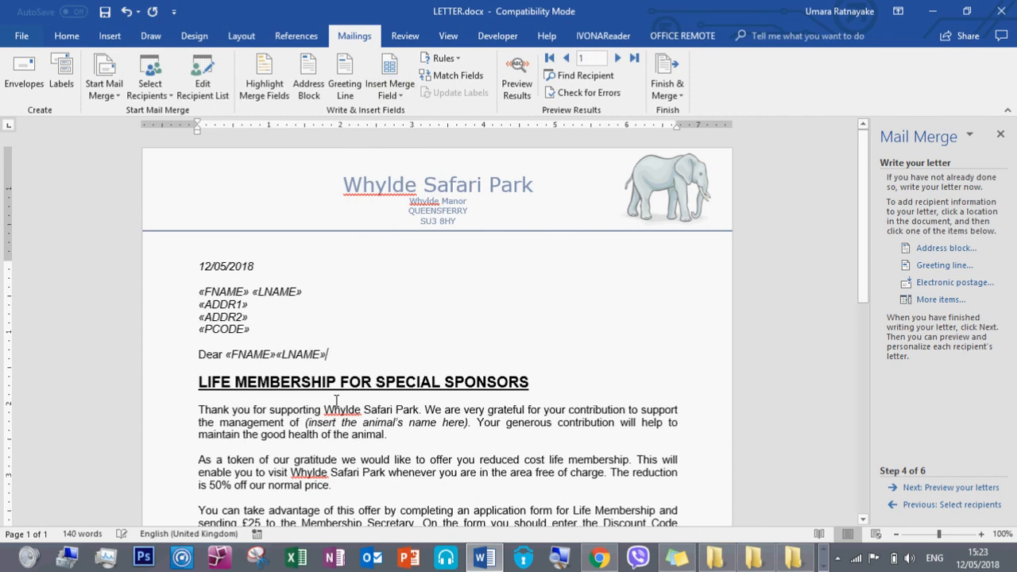
scroll(329, 353, "down", 1)
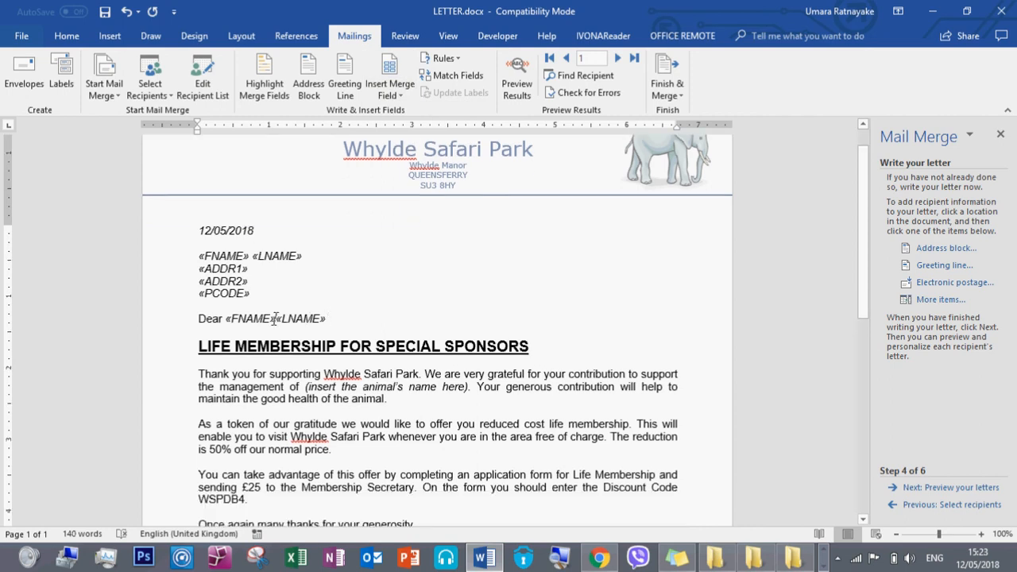
left_click(274, 319)
left_click(288, 318)
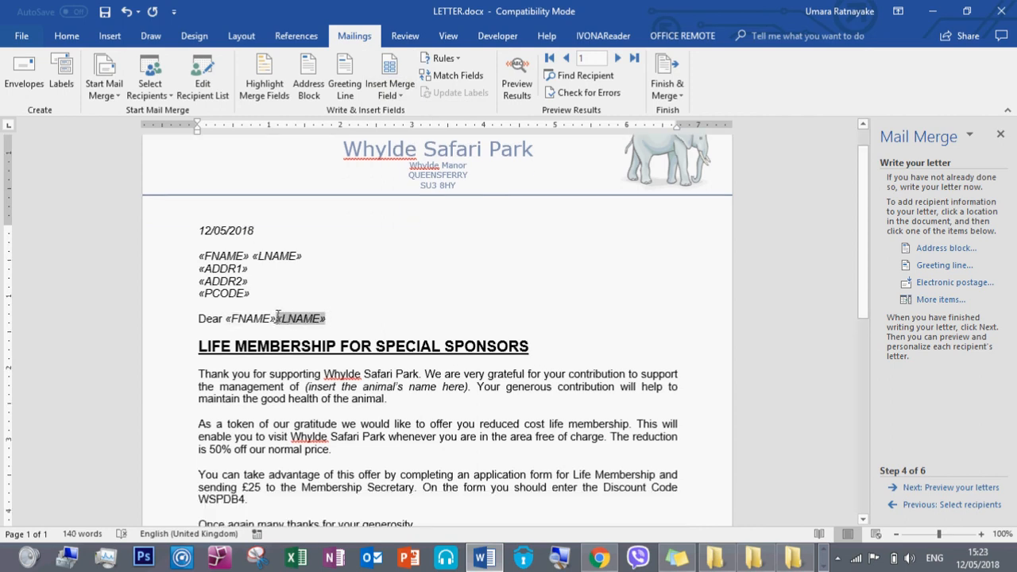
left_click(271, 276)
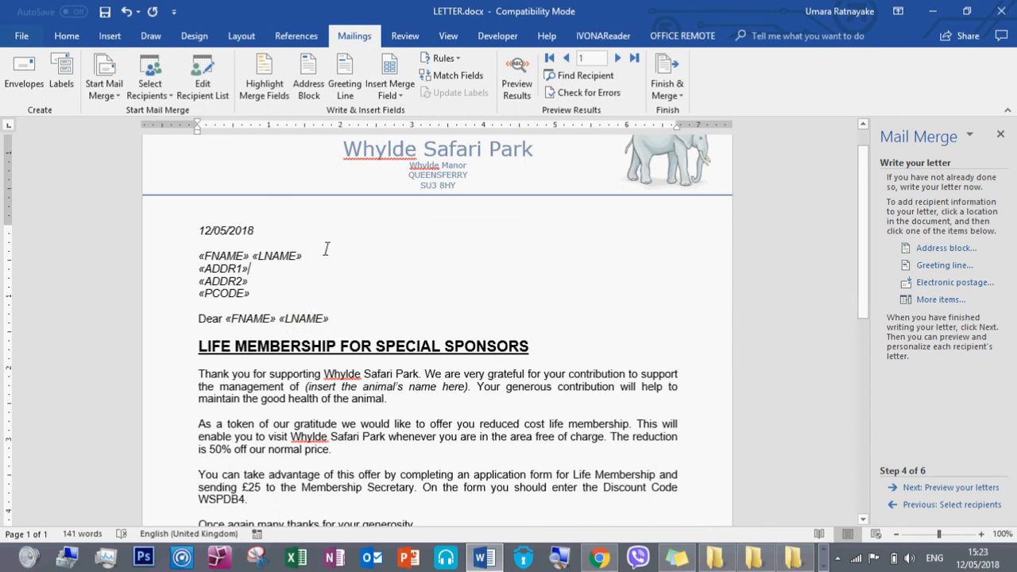
Replace "(insert the animal's name here)" in the first paragraph with the ANIMALNAME merge field
scroll(348, 253, "down", 4)
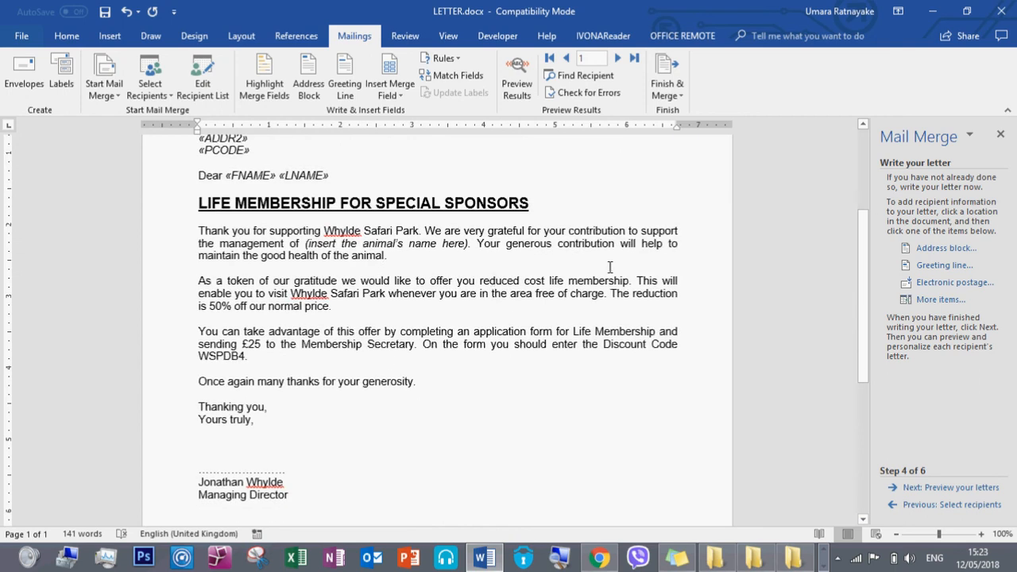
left_click(306, 244)
left_click_drag(306, 243, 469, 244)
left_click(399, 96)
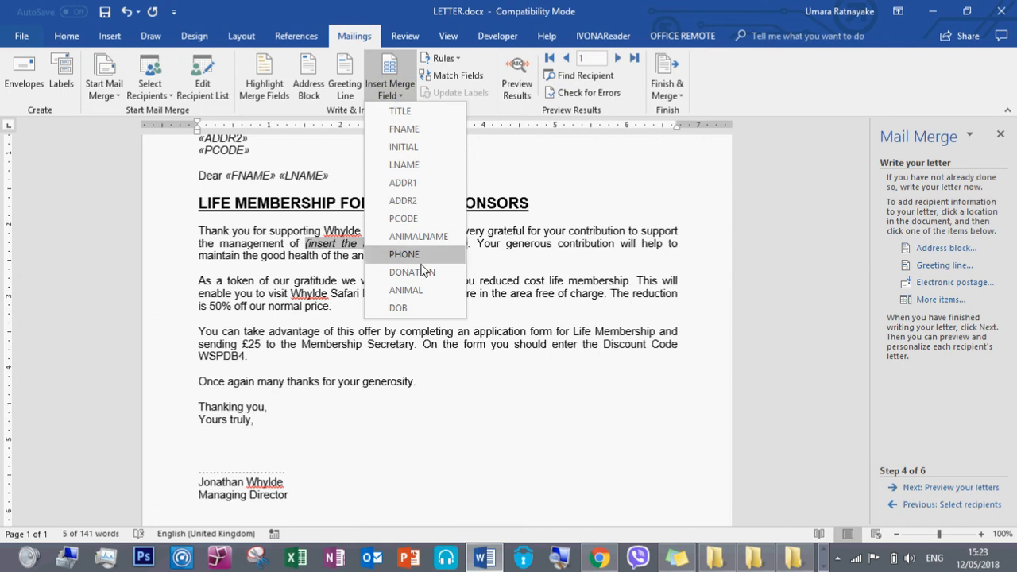
left_click(418, 236)
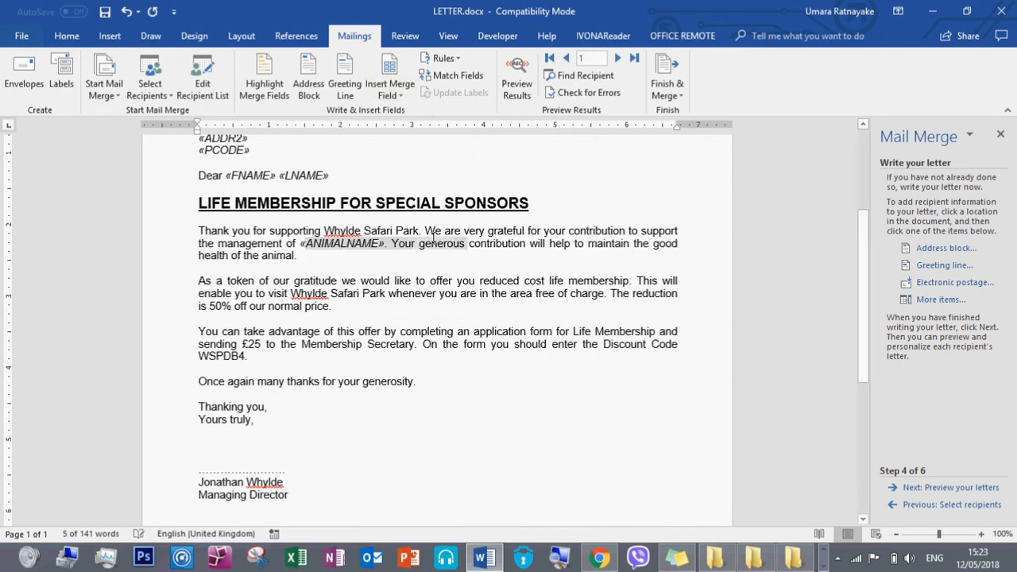
left_click(589, 328)
Check the letter's merge fields, then preview the merged letters for the first three recipients and return to the first
scroll(526, 285, "up", 5)
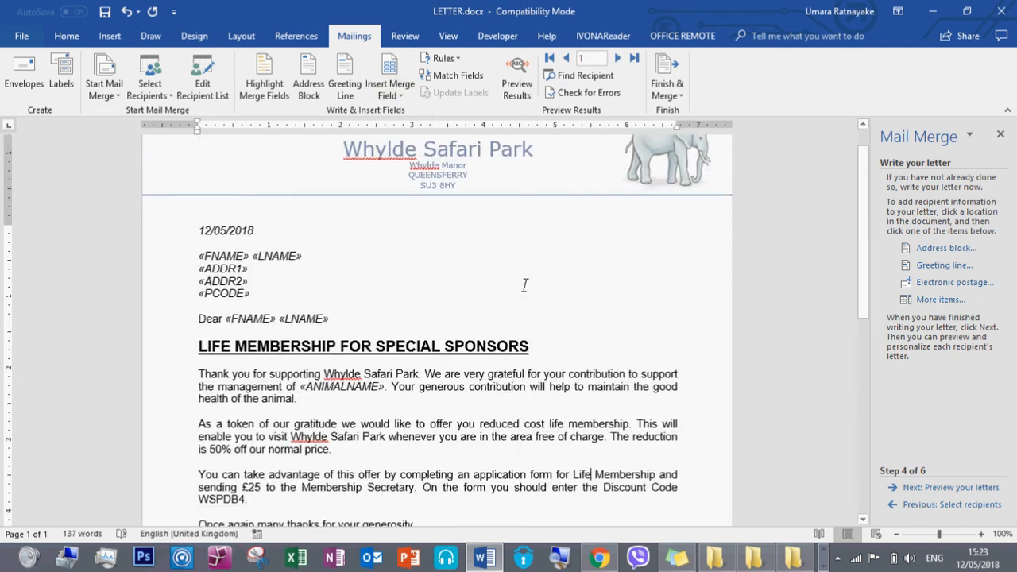
scroll(525, 285, "down", 4)
scroll(525, 285, "down", 3)
scroll(525, 288, "up", 6)
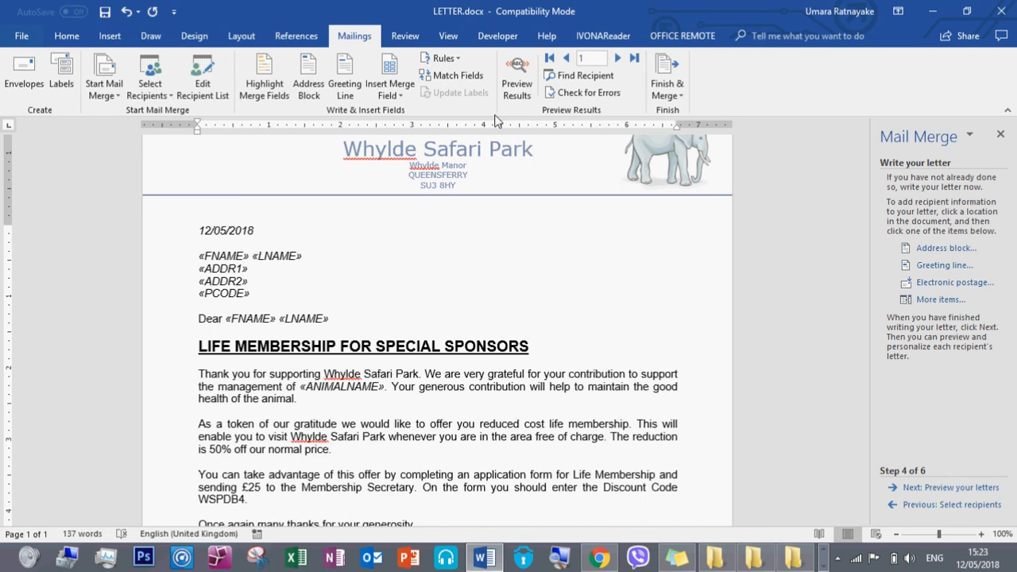
left_click(959, 486)
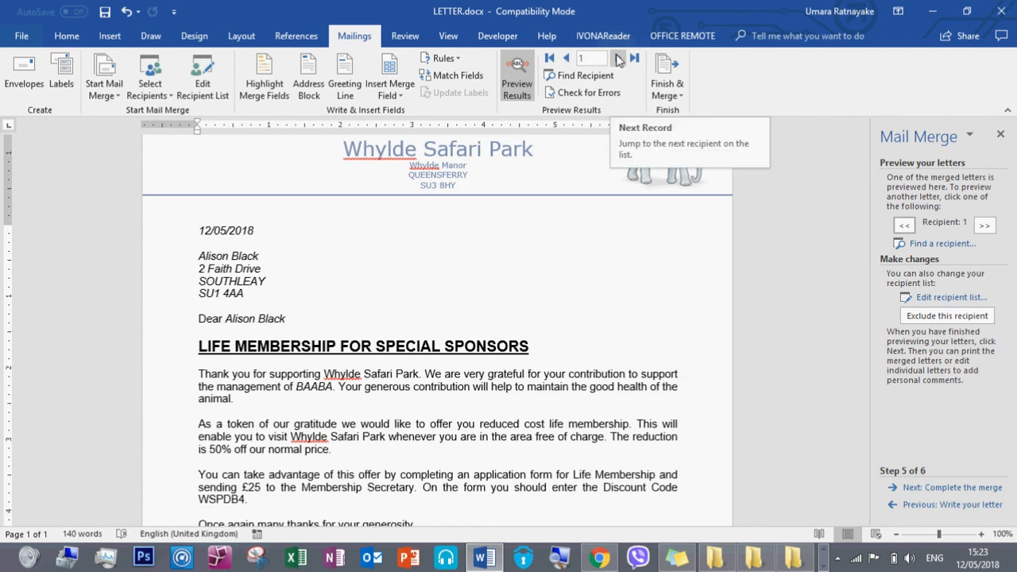
left_click(618, 59)
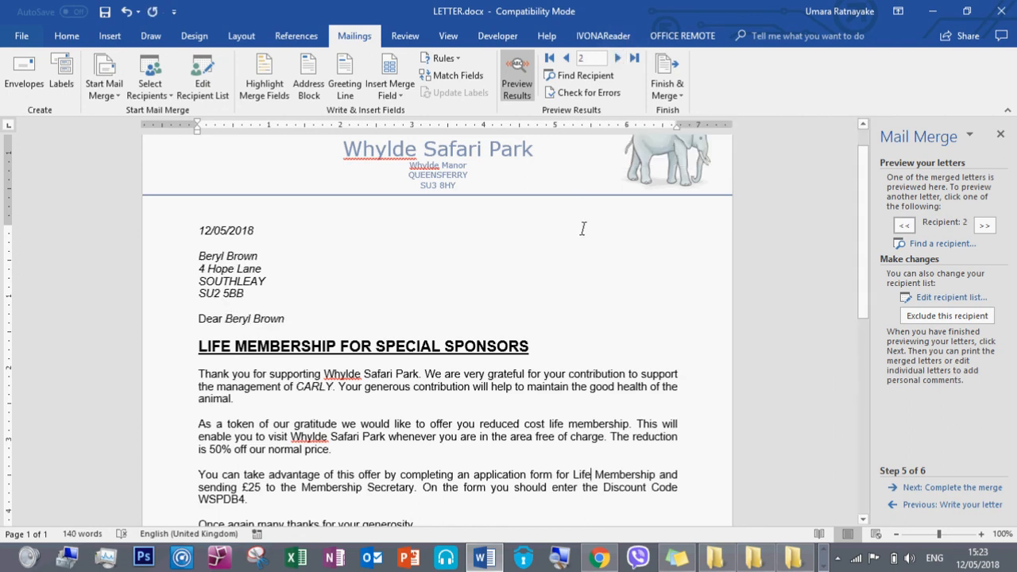
left_click(618, 60)
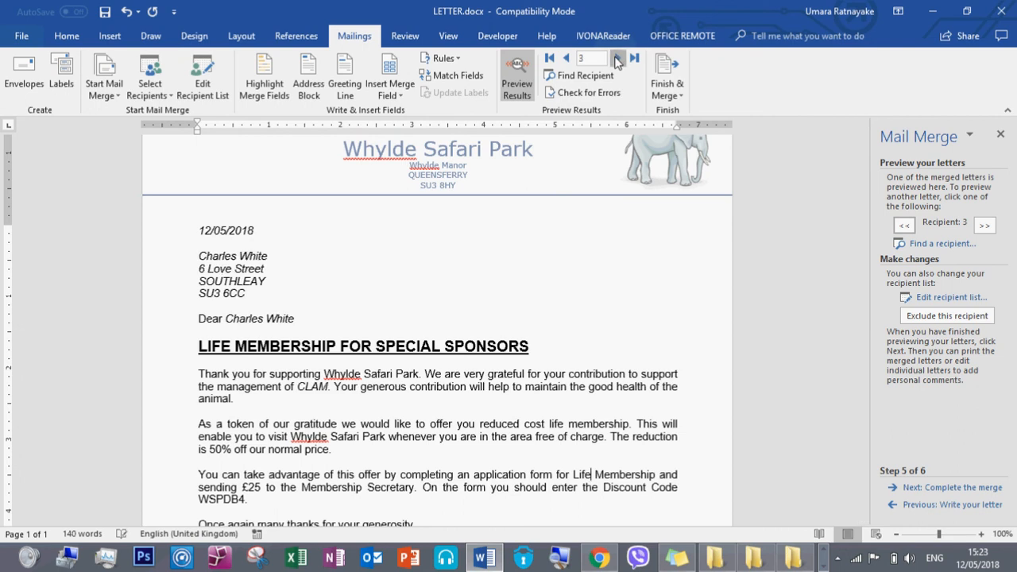
left_click(569, 60)
left_click(569, 60)
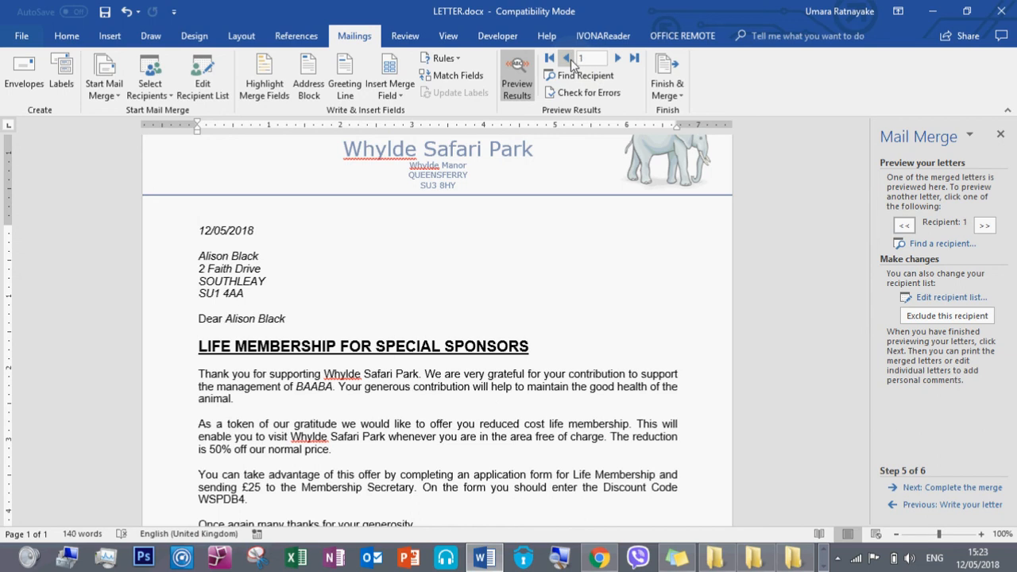
Read the first recipient's letter down to the signature, then consult the exam paper and return to the letter
scroll(506, 441, "down", 3)
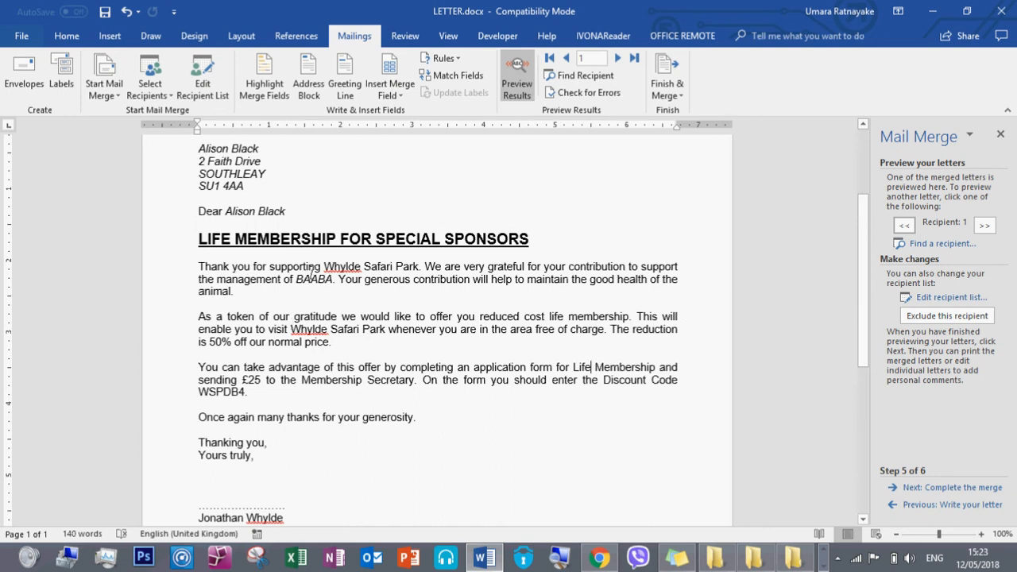
scroll(355, 294, "down", 3)
scroll(355, 294, "up", 6)
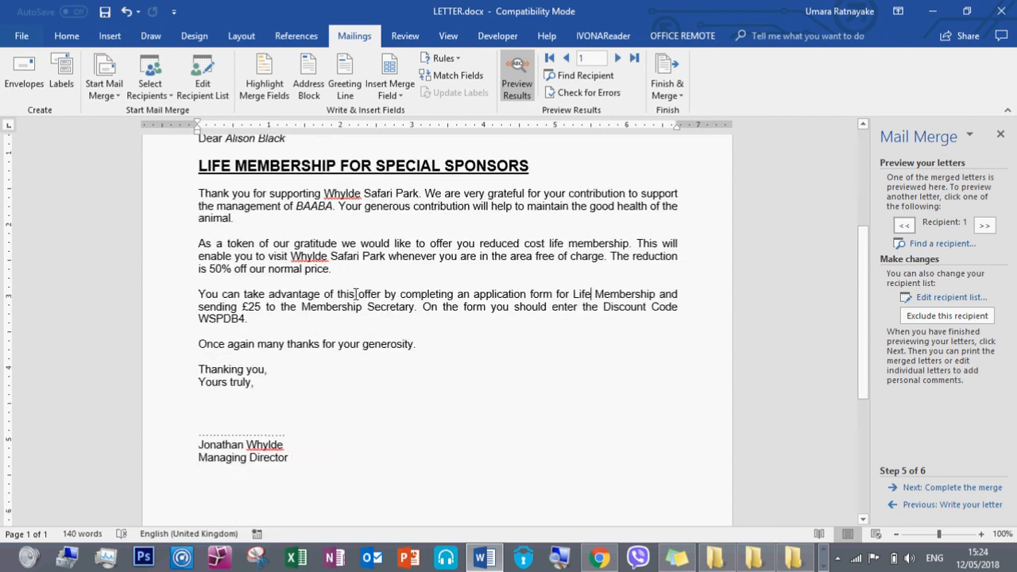
scroll(356, 294, "up", 1)
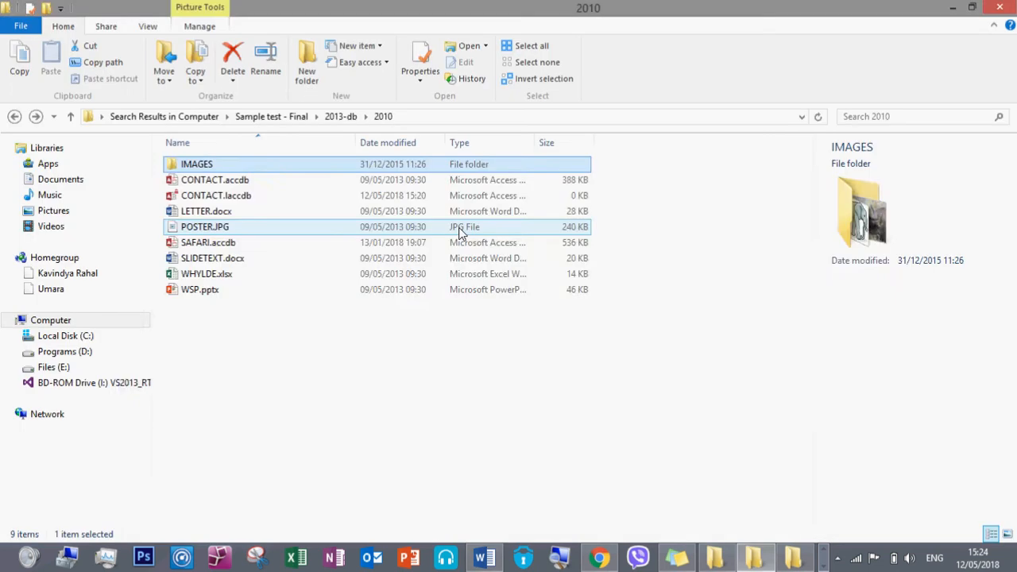
key("alt+Tab")
scroll(378, 406, "down", 5)
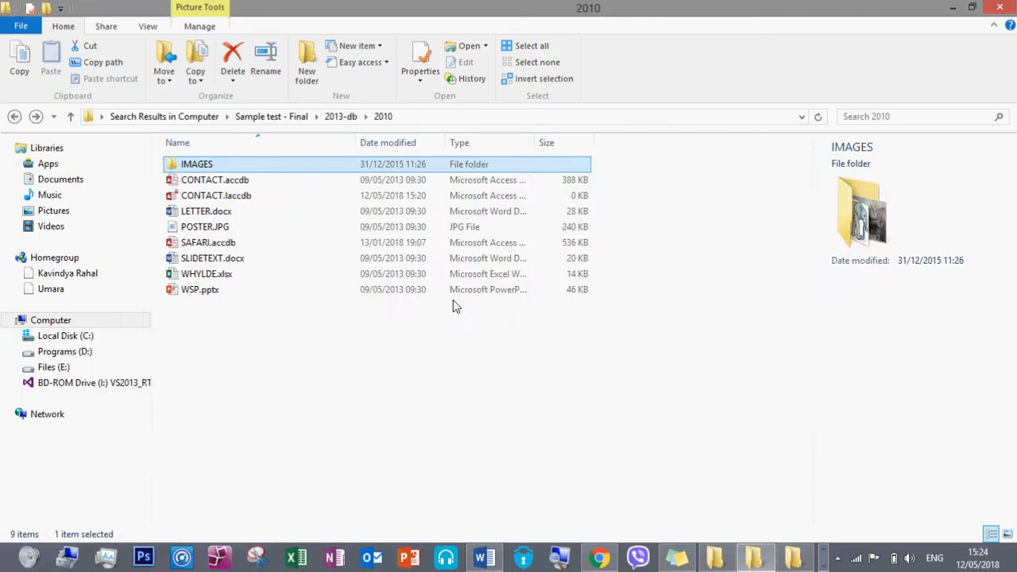
key("alt+Tab")
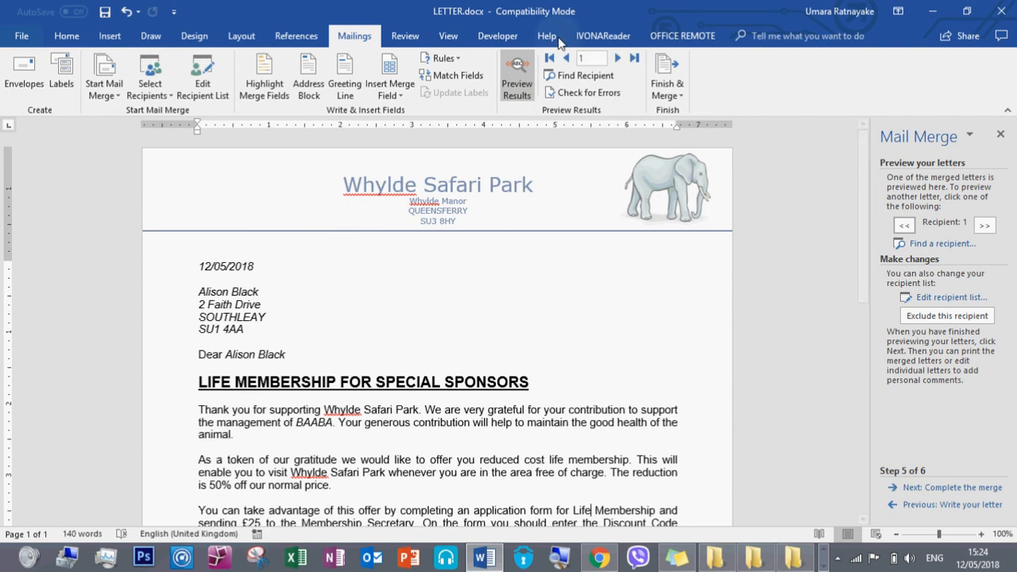
Compare the letter's merge fields with the first recipient's previewed details, ending with the merge fields displayed
left_click(521, 80)
scroll(567, 417, "down", 5)
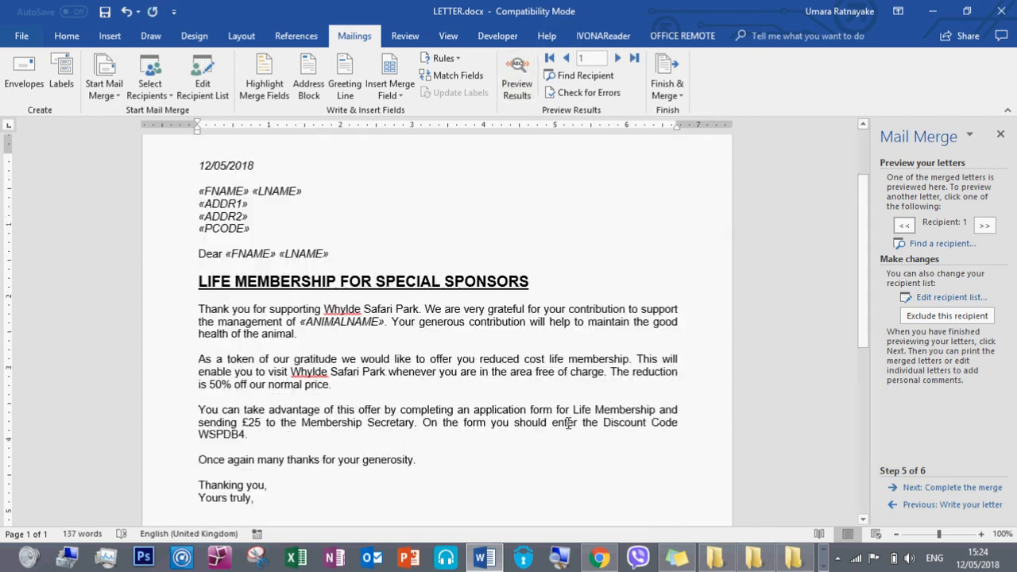
scroll(567, 417, "up", 3)
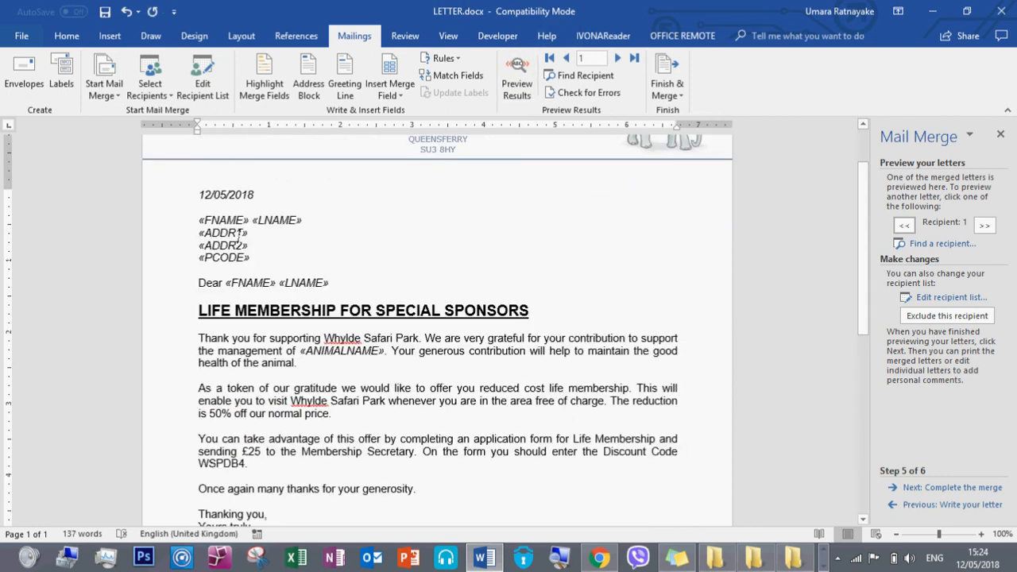
left_click(518, 89)
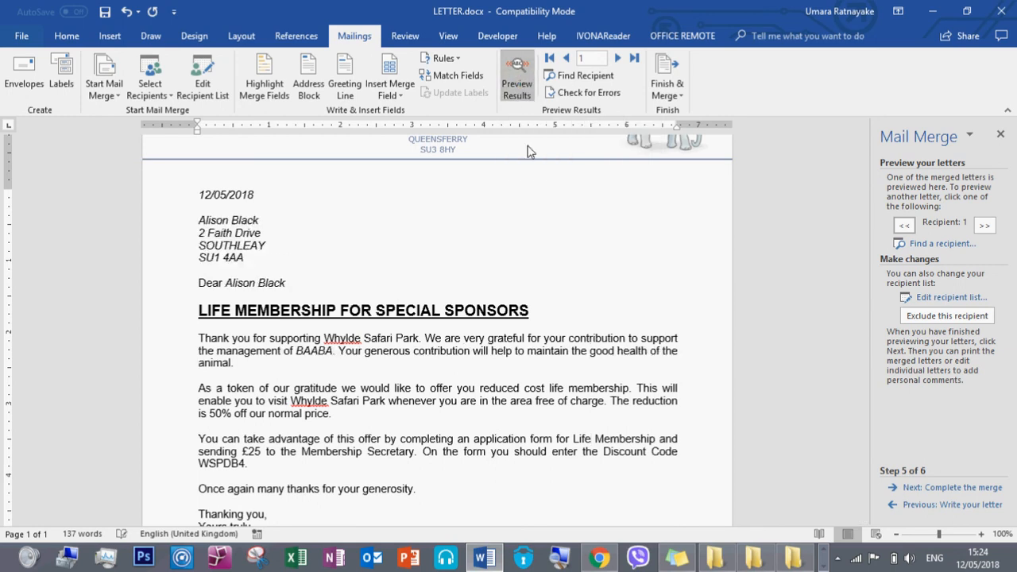
left_click(521, 91)
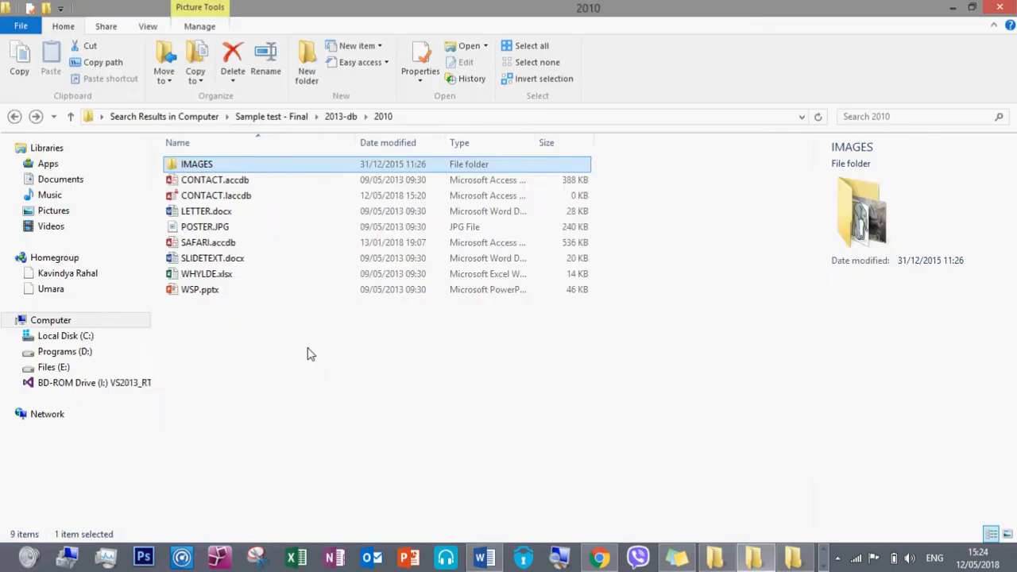
Switch to the exam paper PDF, read the remaining Task WP1a save and print instructions, and return to the letter
key("alt+Tab")
key("alt+Tab")
scroll(427, 410, "down", 5)
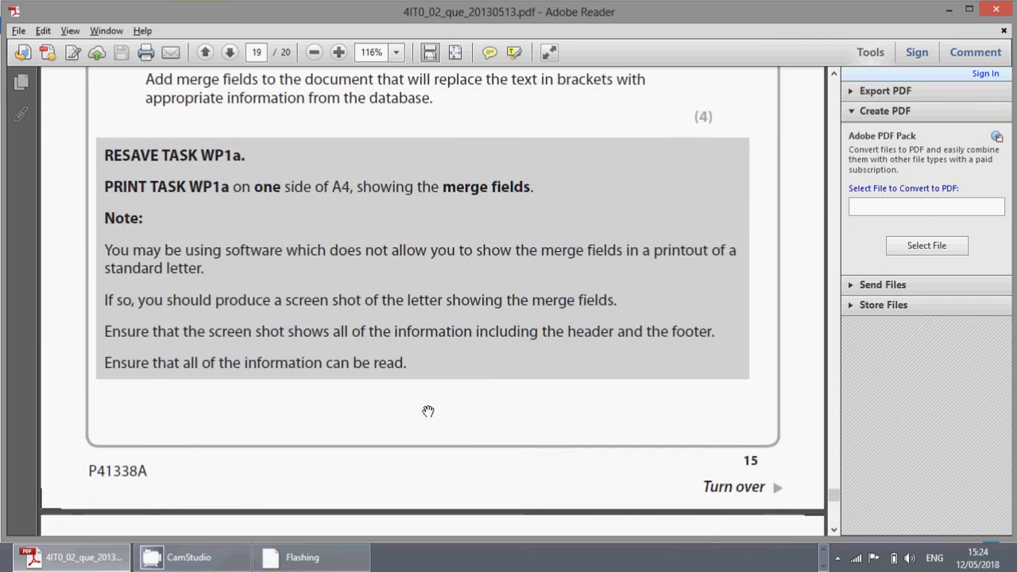
scroll(427, 410, "down", 3)
scroll(428, 410, "down", 1)
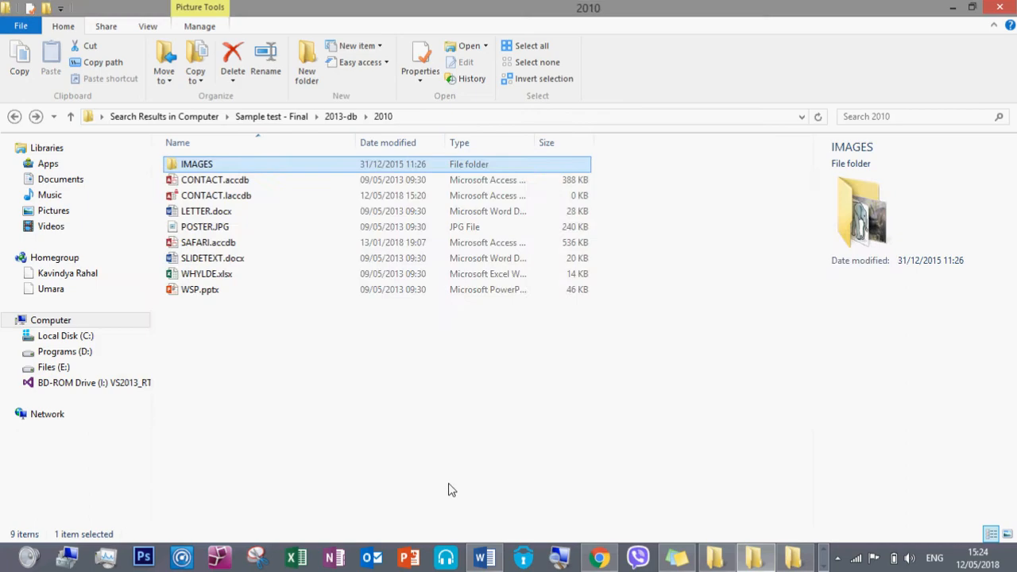
key("alt+Tab")
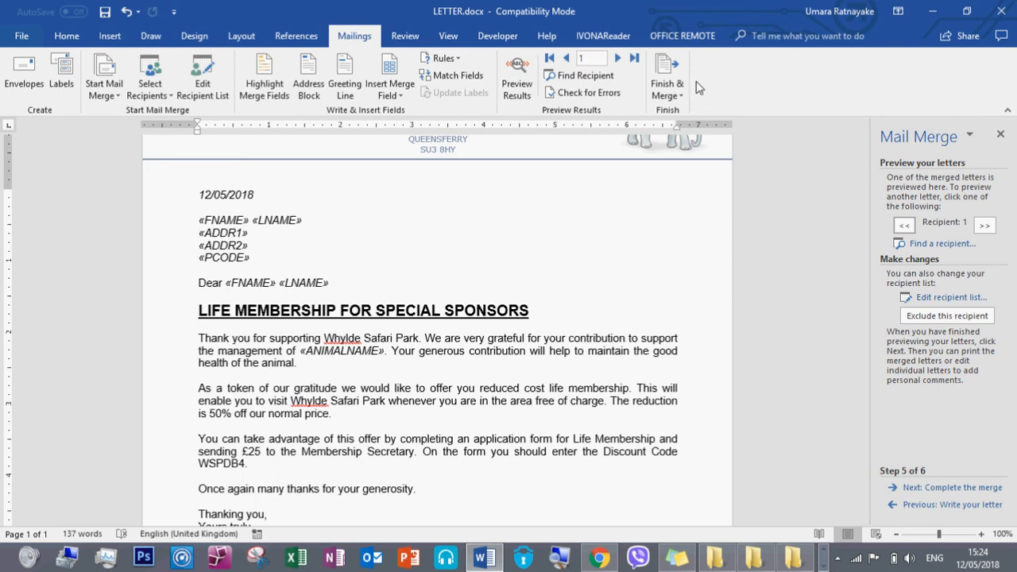
Preview the merge results again, stepping forward to the third recipient and back to the second
left_click(516, 80)
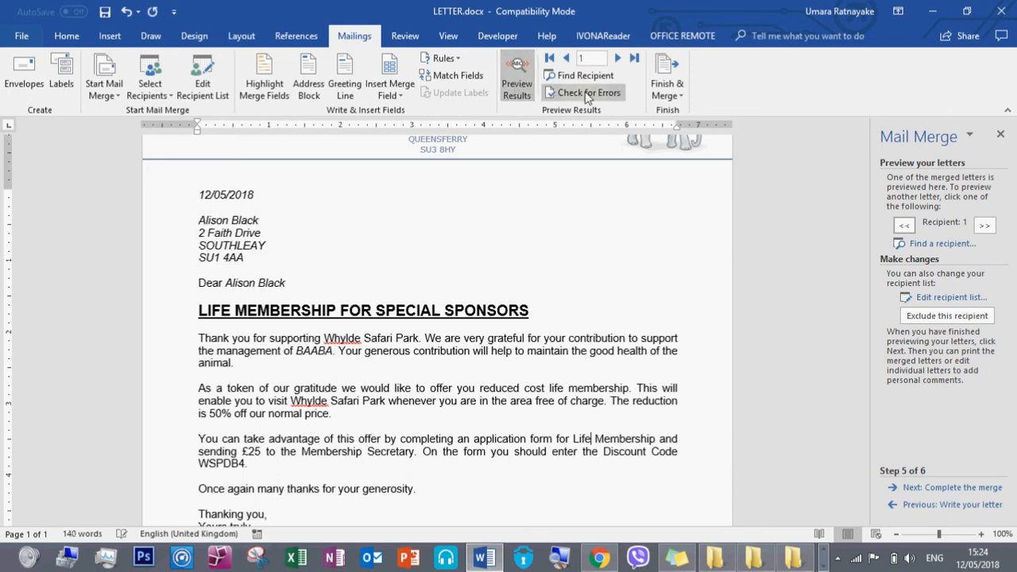
left_click(618, 60)
left_click(618, 60)
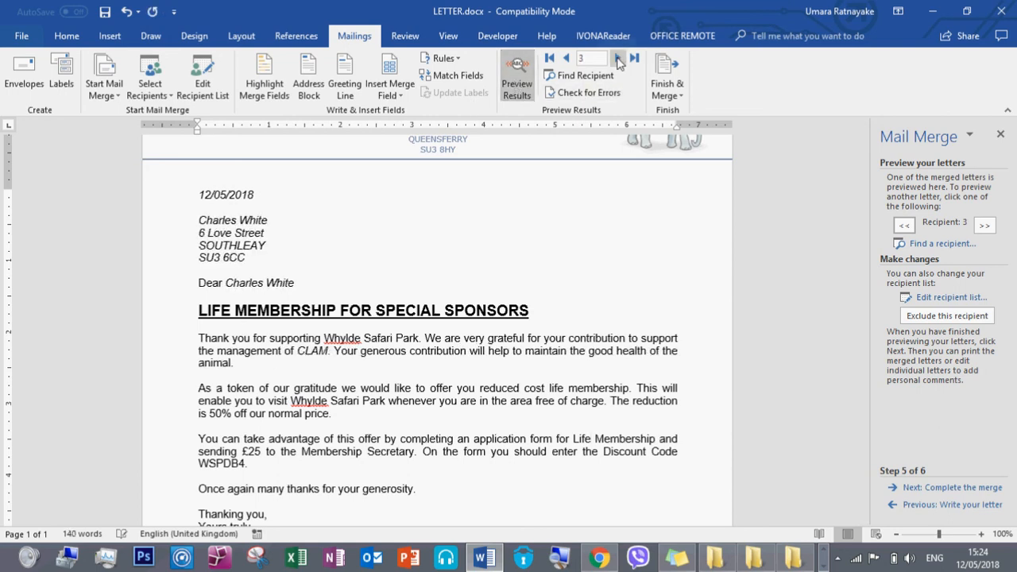
left_click(566, 59)
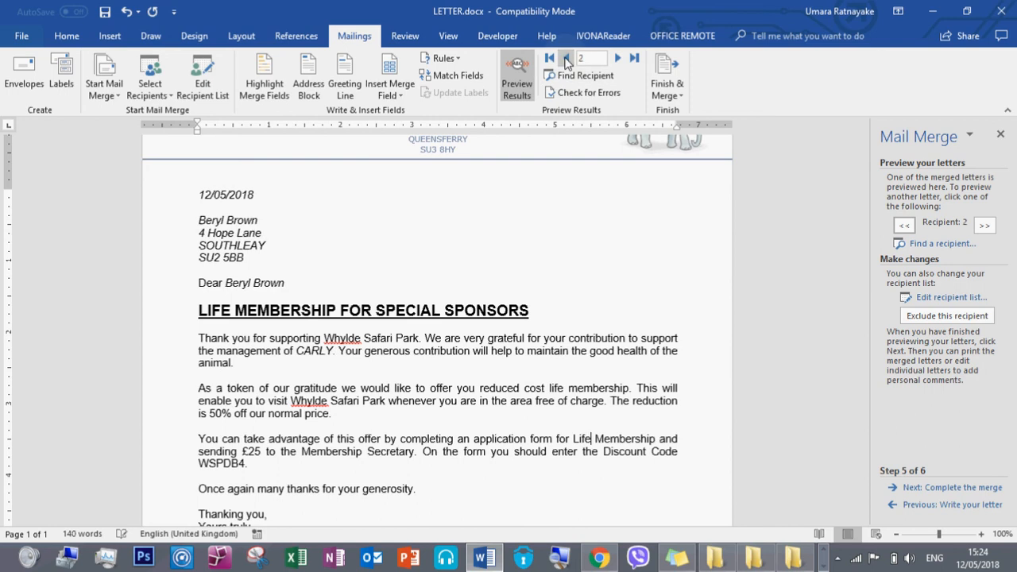
left_click(543, 312)
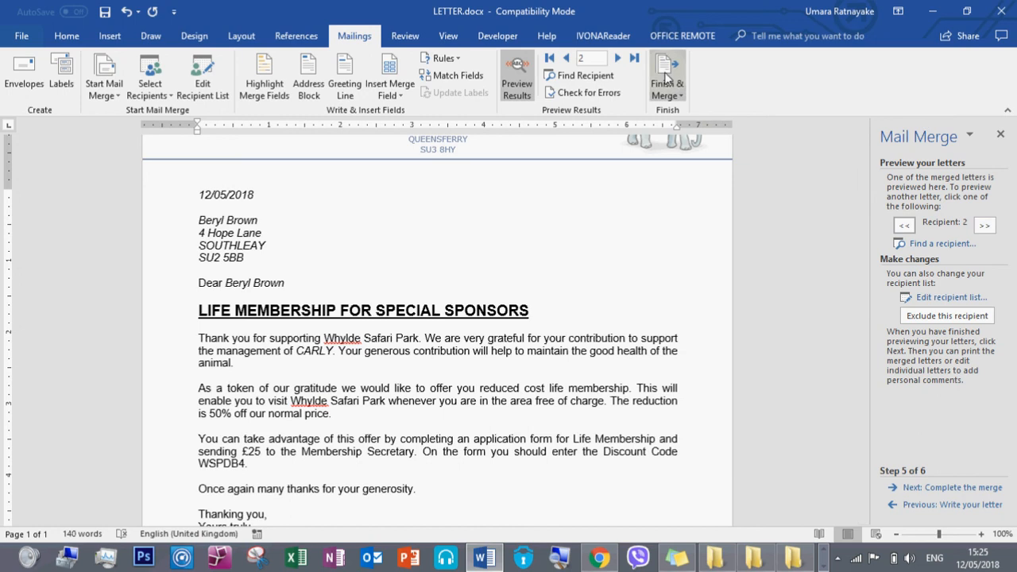
Complete the mail merge by merging all records into a new document of individual letters
left_click(952, 488)
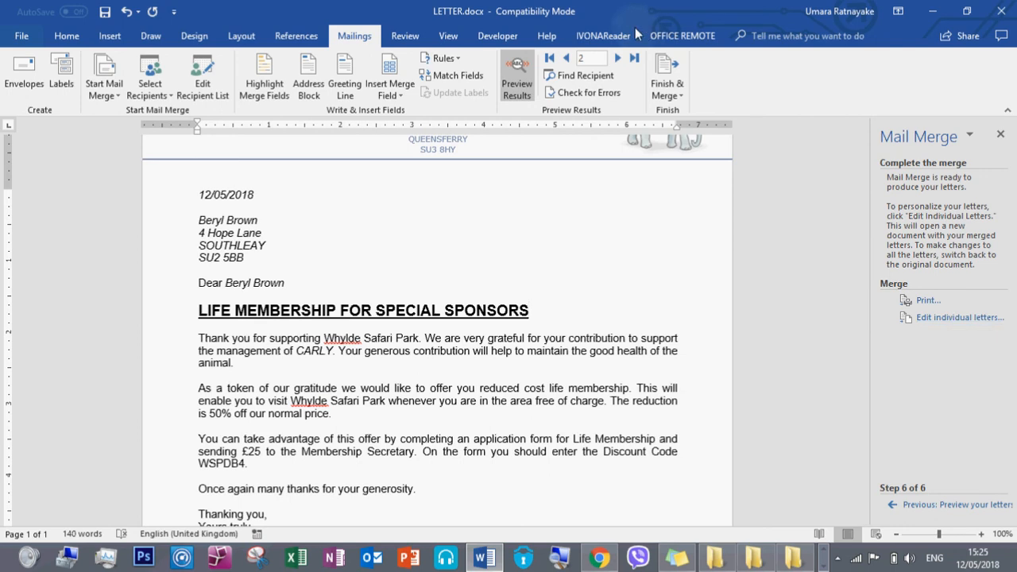
left_click(670, 73)
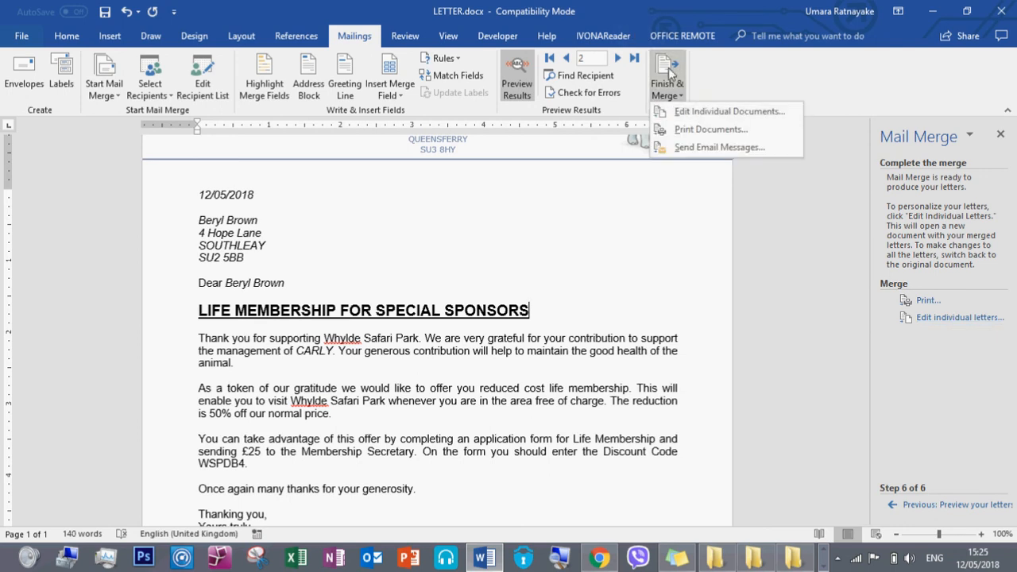
left_click(704, 113)
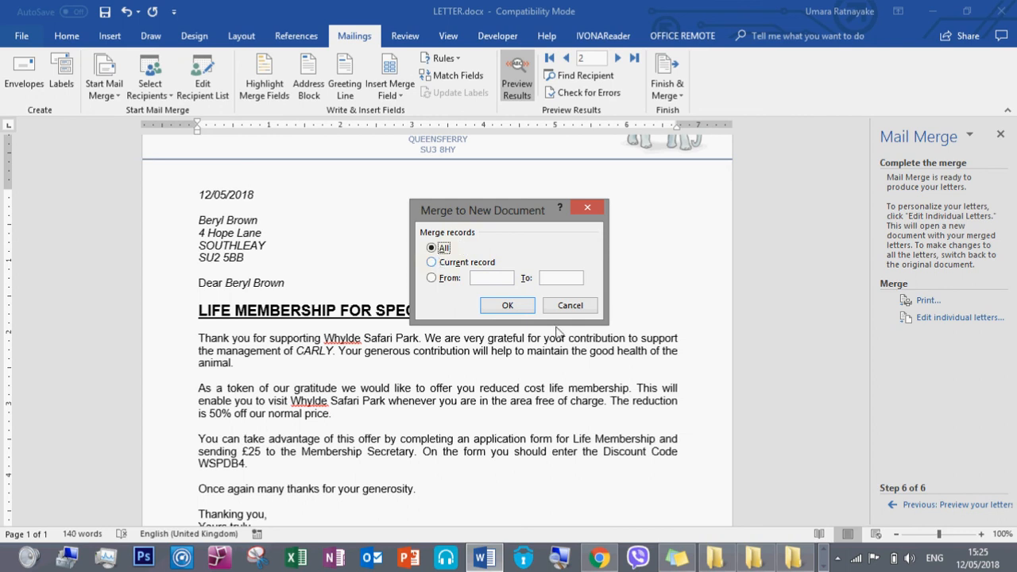
left_click(508, 306)
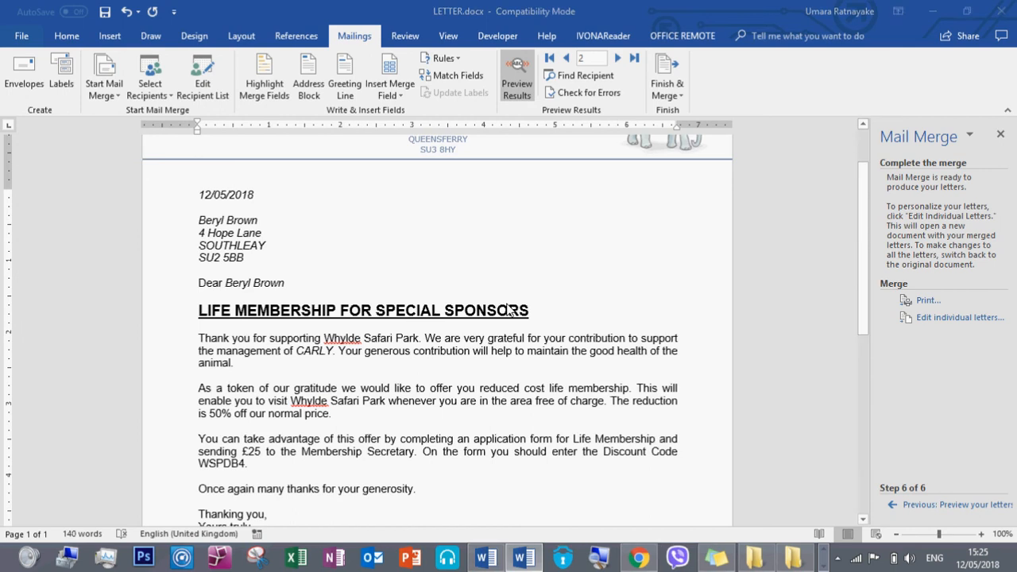
Review the merged letters through to the last page, then check the first letter's address, salutation and animal name
scroll(672, 303, "down", 18)
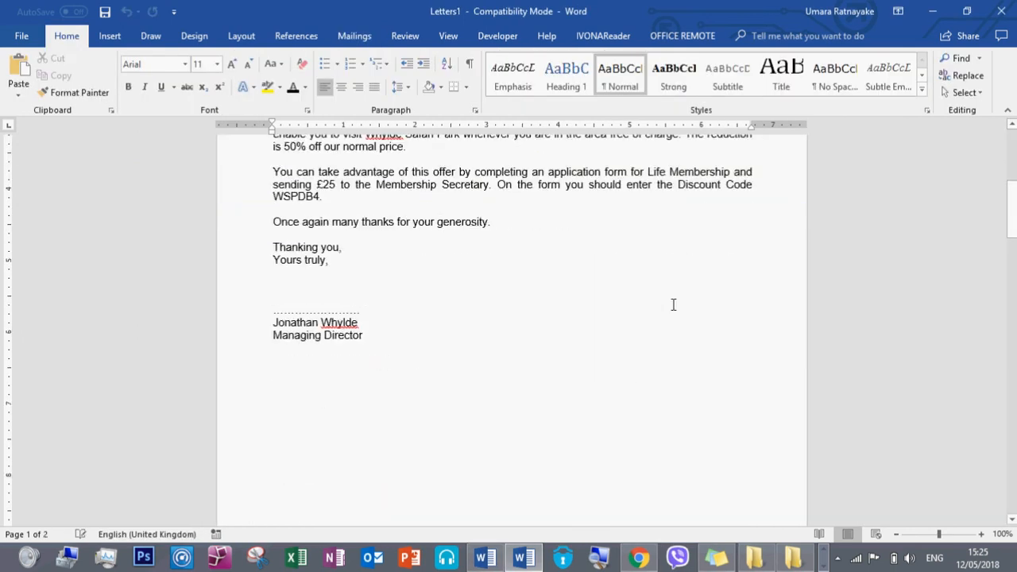
scroll(672, 303, "down", 19)
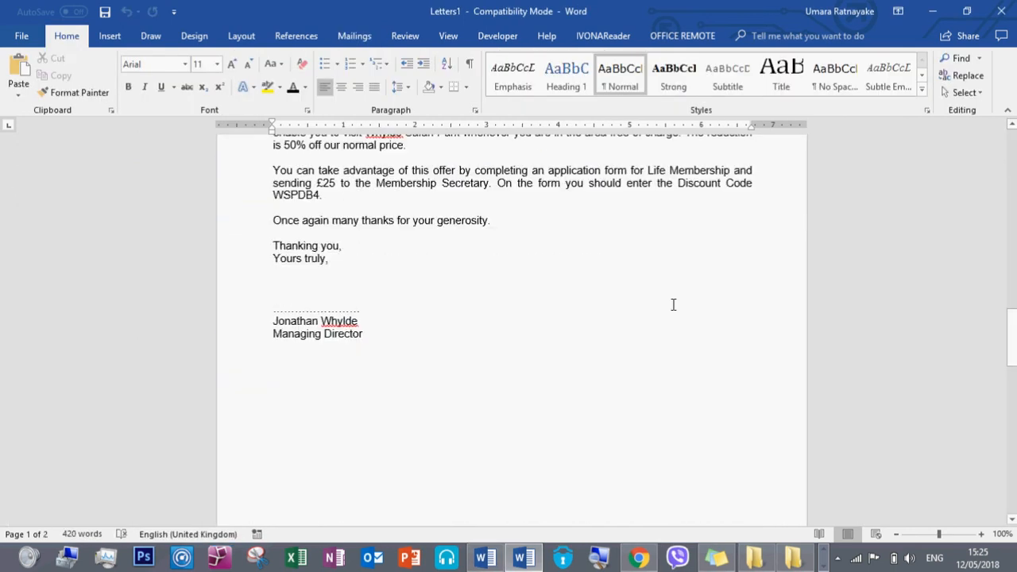
scroll(673, 304, "down", 8)
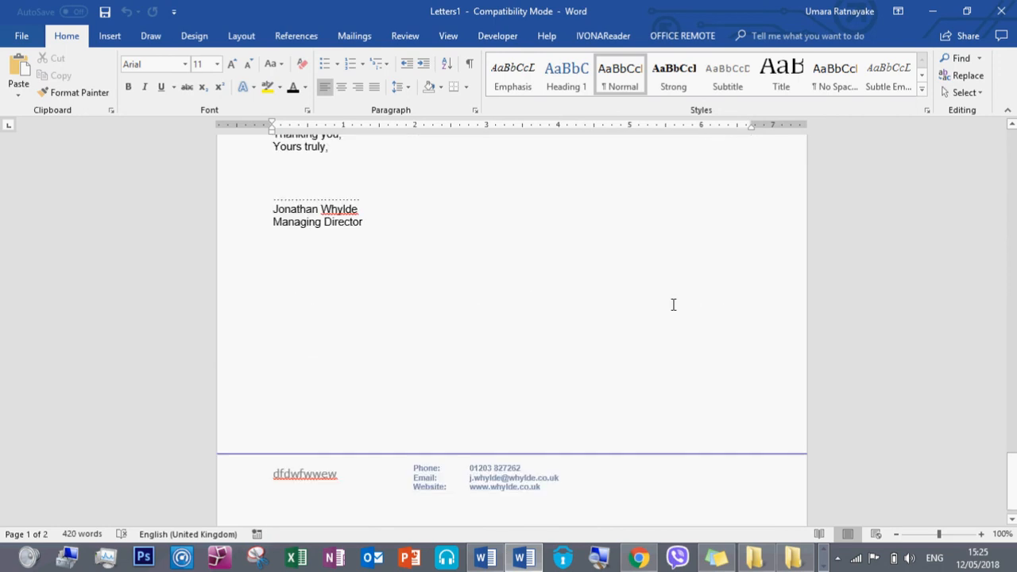
scroll(673, 304, "up", 5)
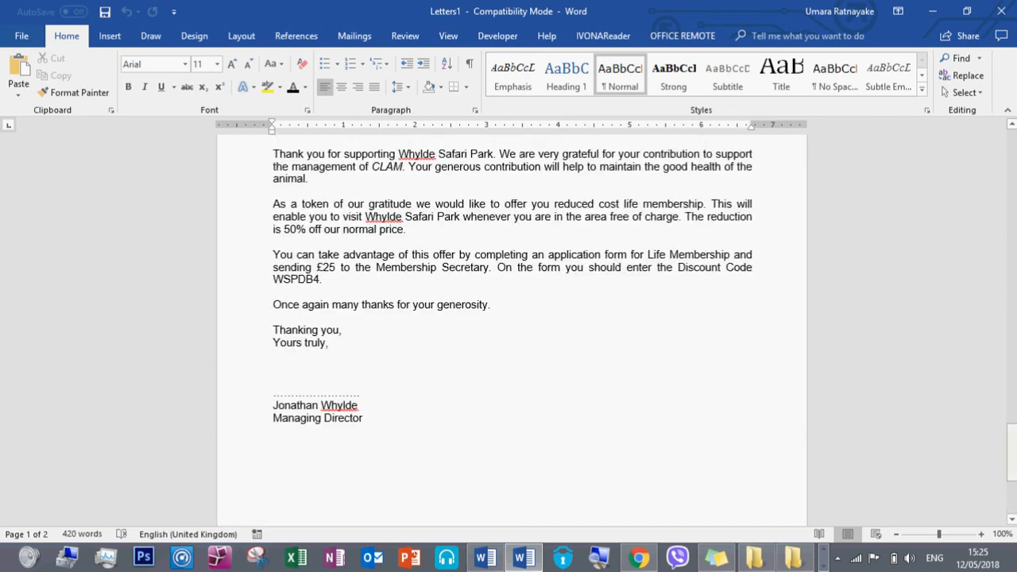
left_click_drag(1012, 450, 1008, 3)
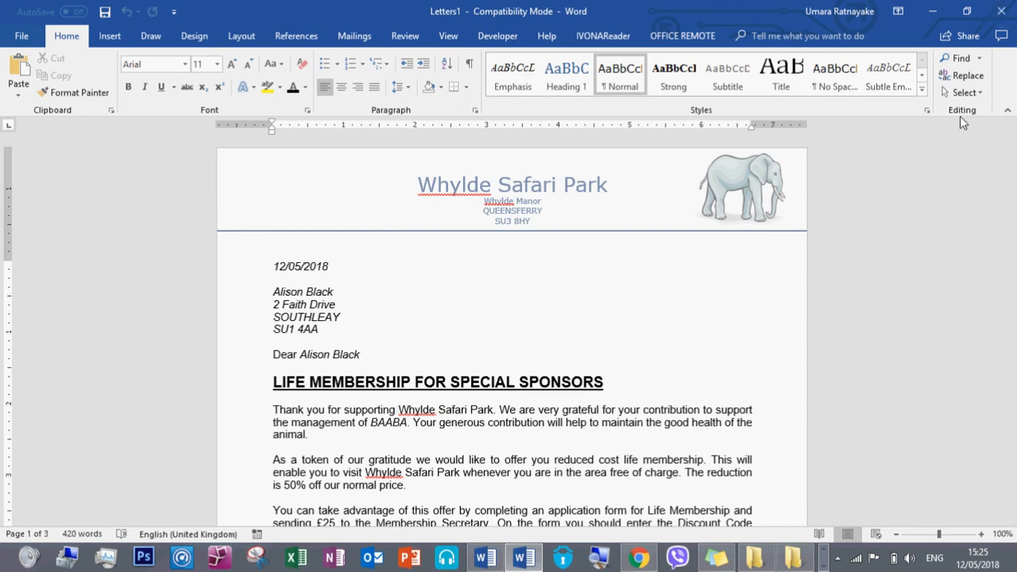
mouse_move(1012, 164)
left_mouse_down()
mouse_move(1012, 259)
mouse_move(1012, 169)
left_mouse_up()
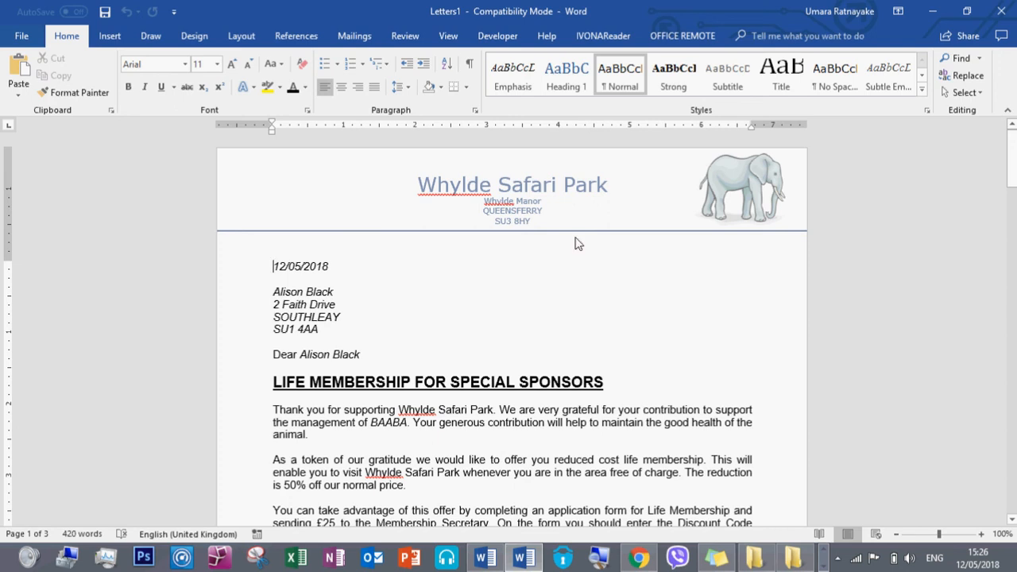
mouse_move(1012, 169)
left_mouse_down()
mouse_move(1014, 213)
mouse_move(1012, 171)
left_mouse_up()
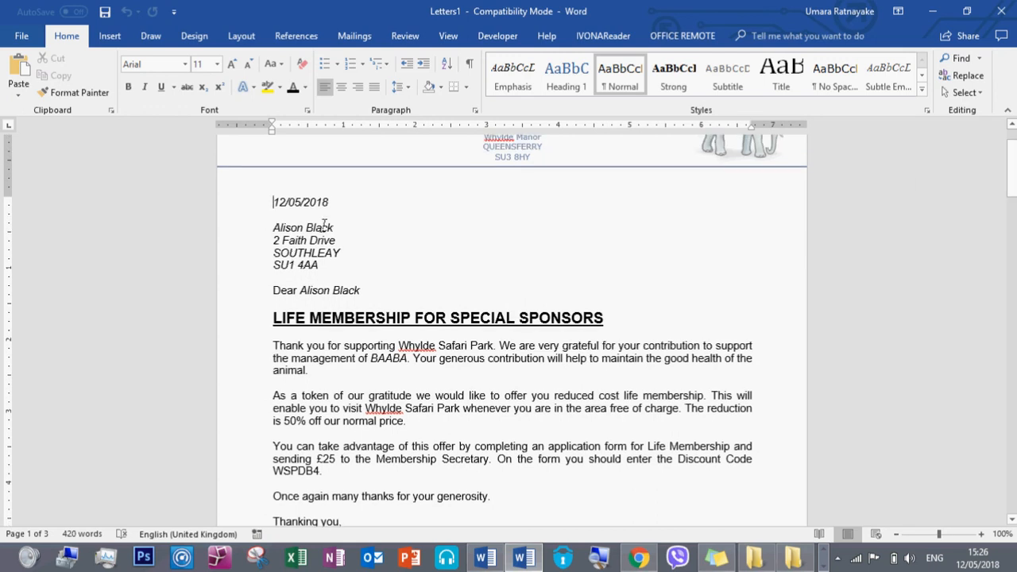
scroll(539, 335, "down", 2)
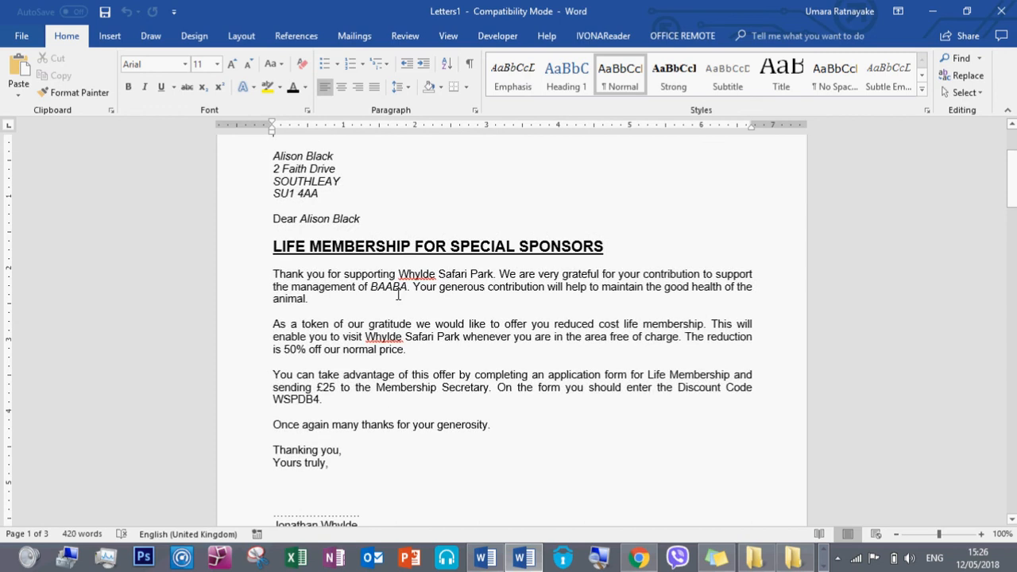
mouse_move(1011, 179)
left_mouse_down()
mouse_move(1011, 445)
mouse_move(1011, 143)
left_mouse_up()
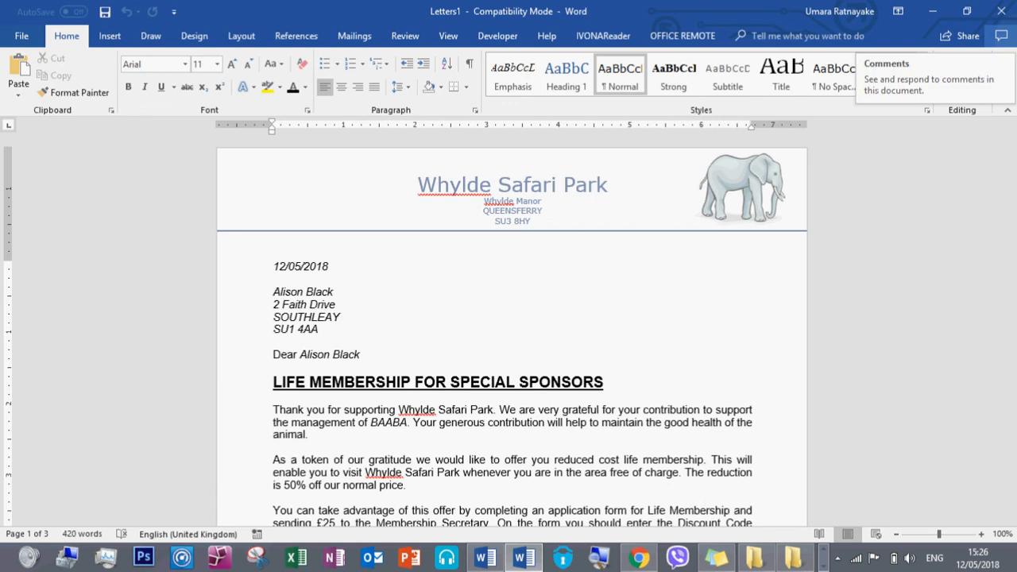